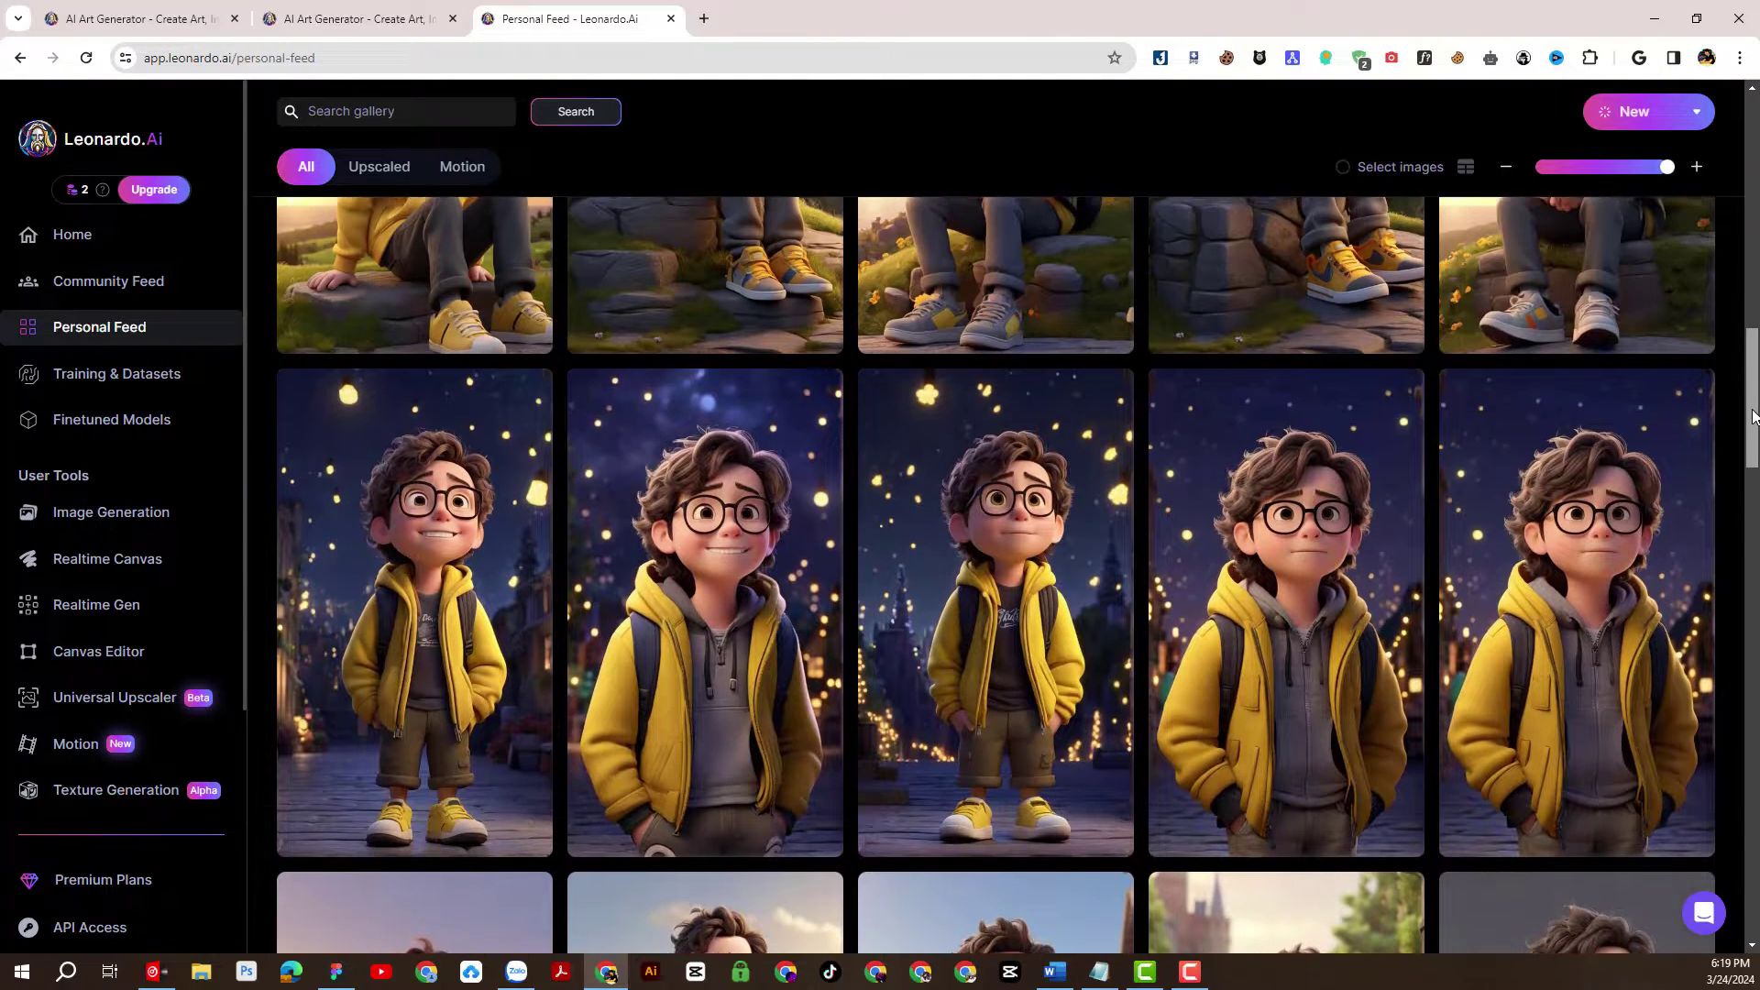
drag(1753, 417, 1756, 266)
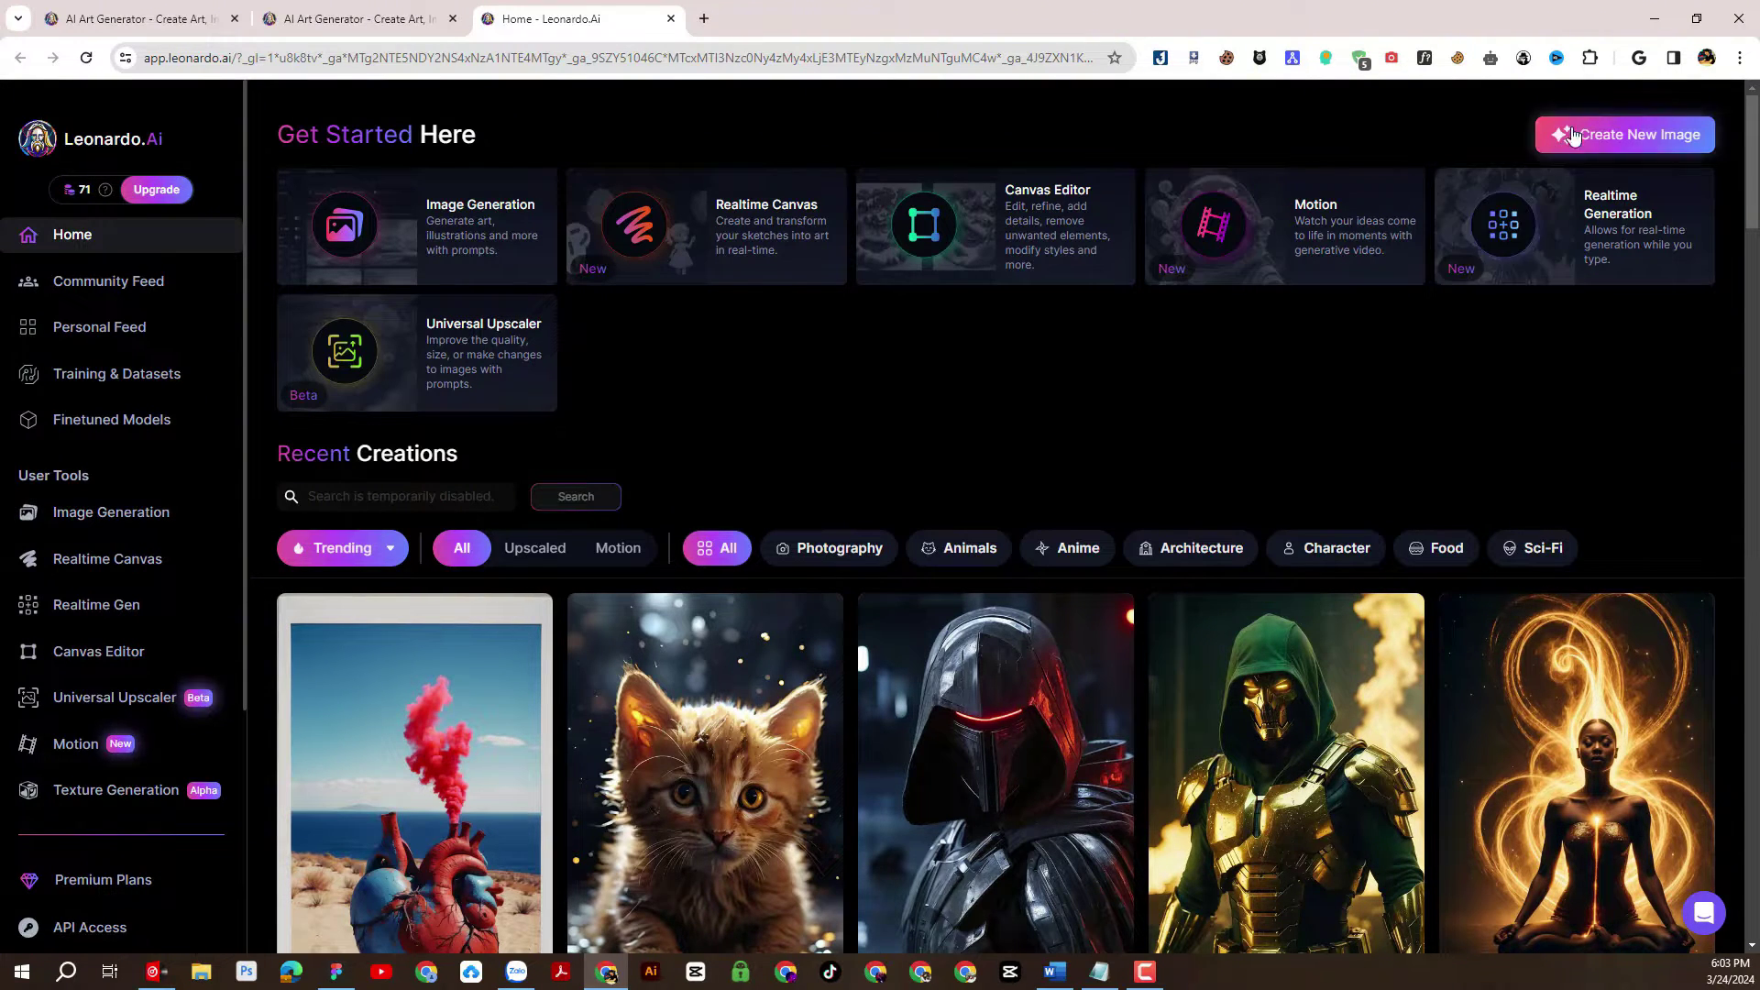
Start creating a new image and set its aspect ratio to 9:16.
click(1633, 146)
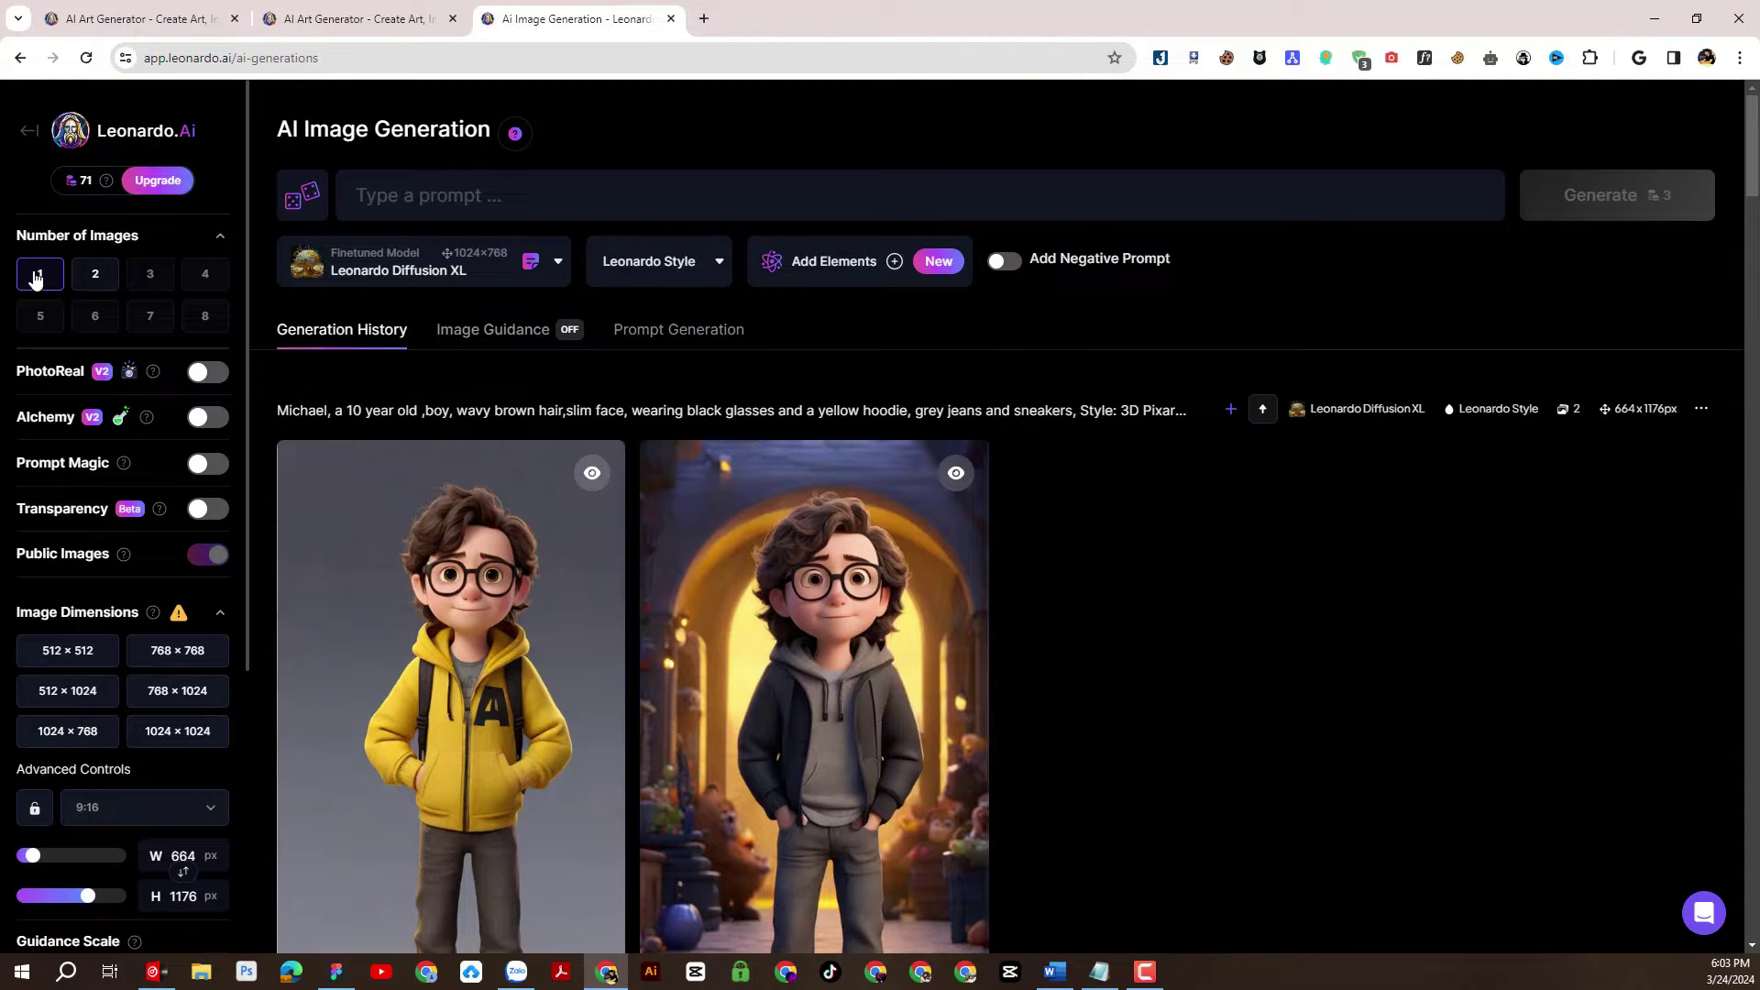
scroll(66, 641, down, 1)
click(104, 716)
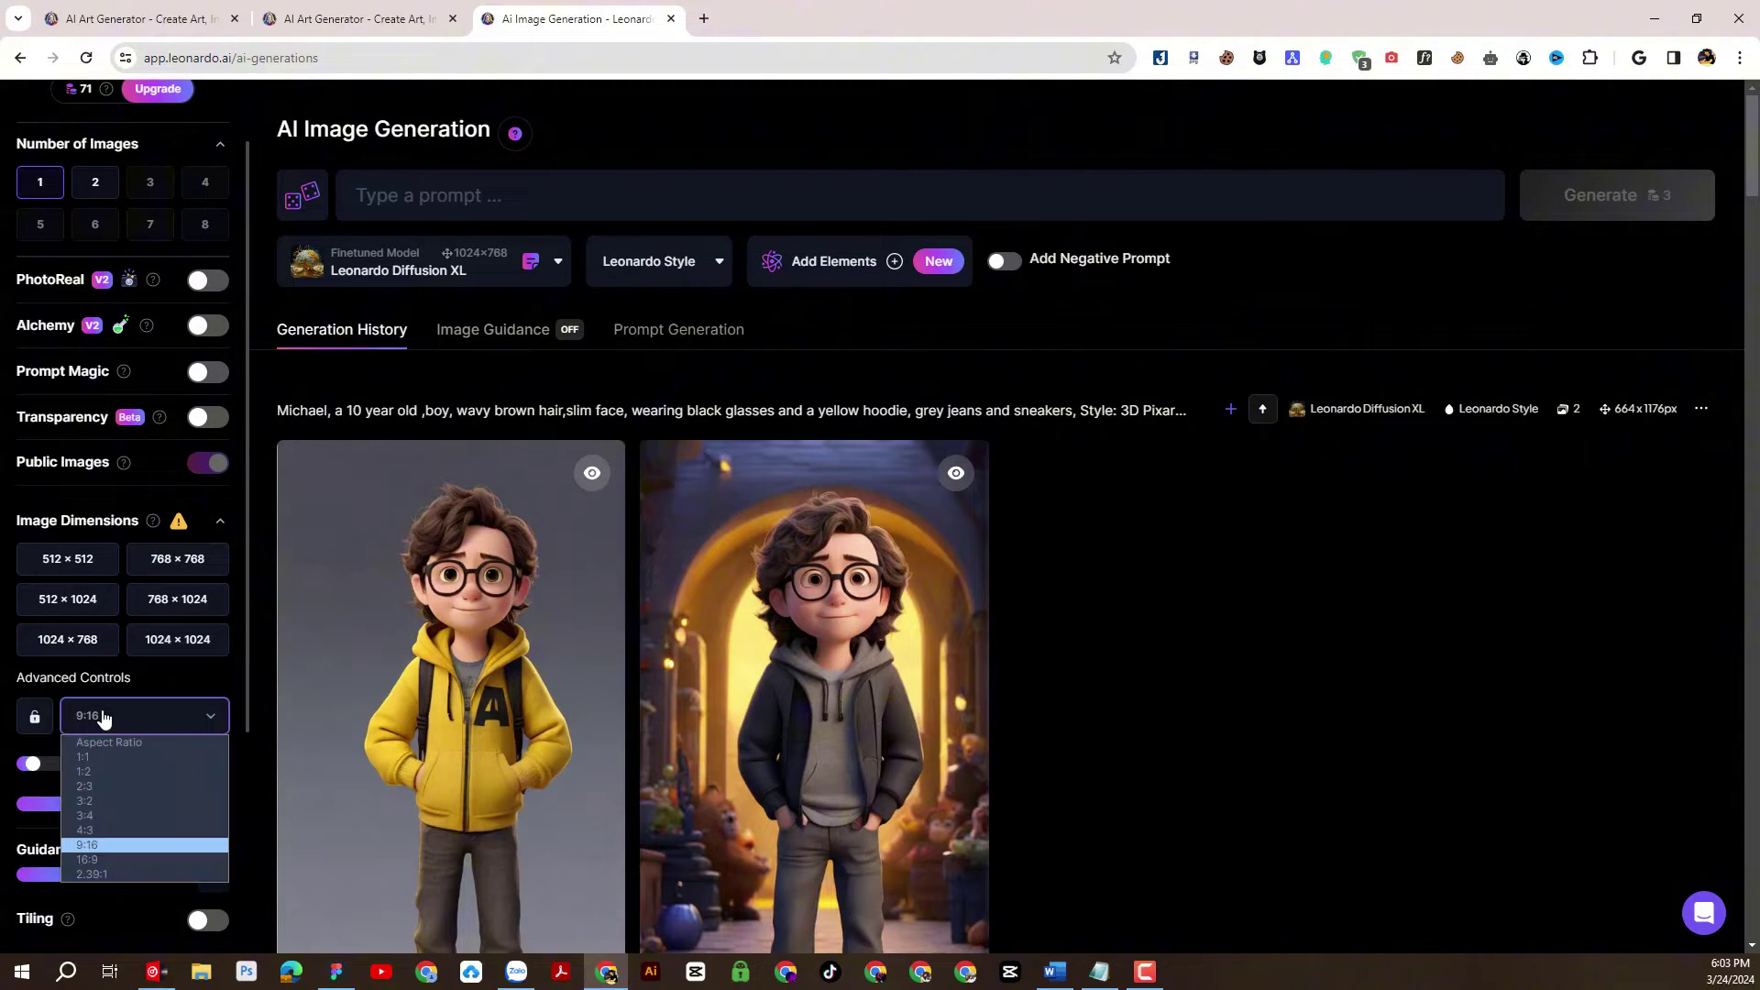
click(91, 844)
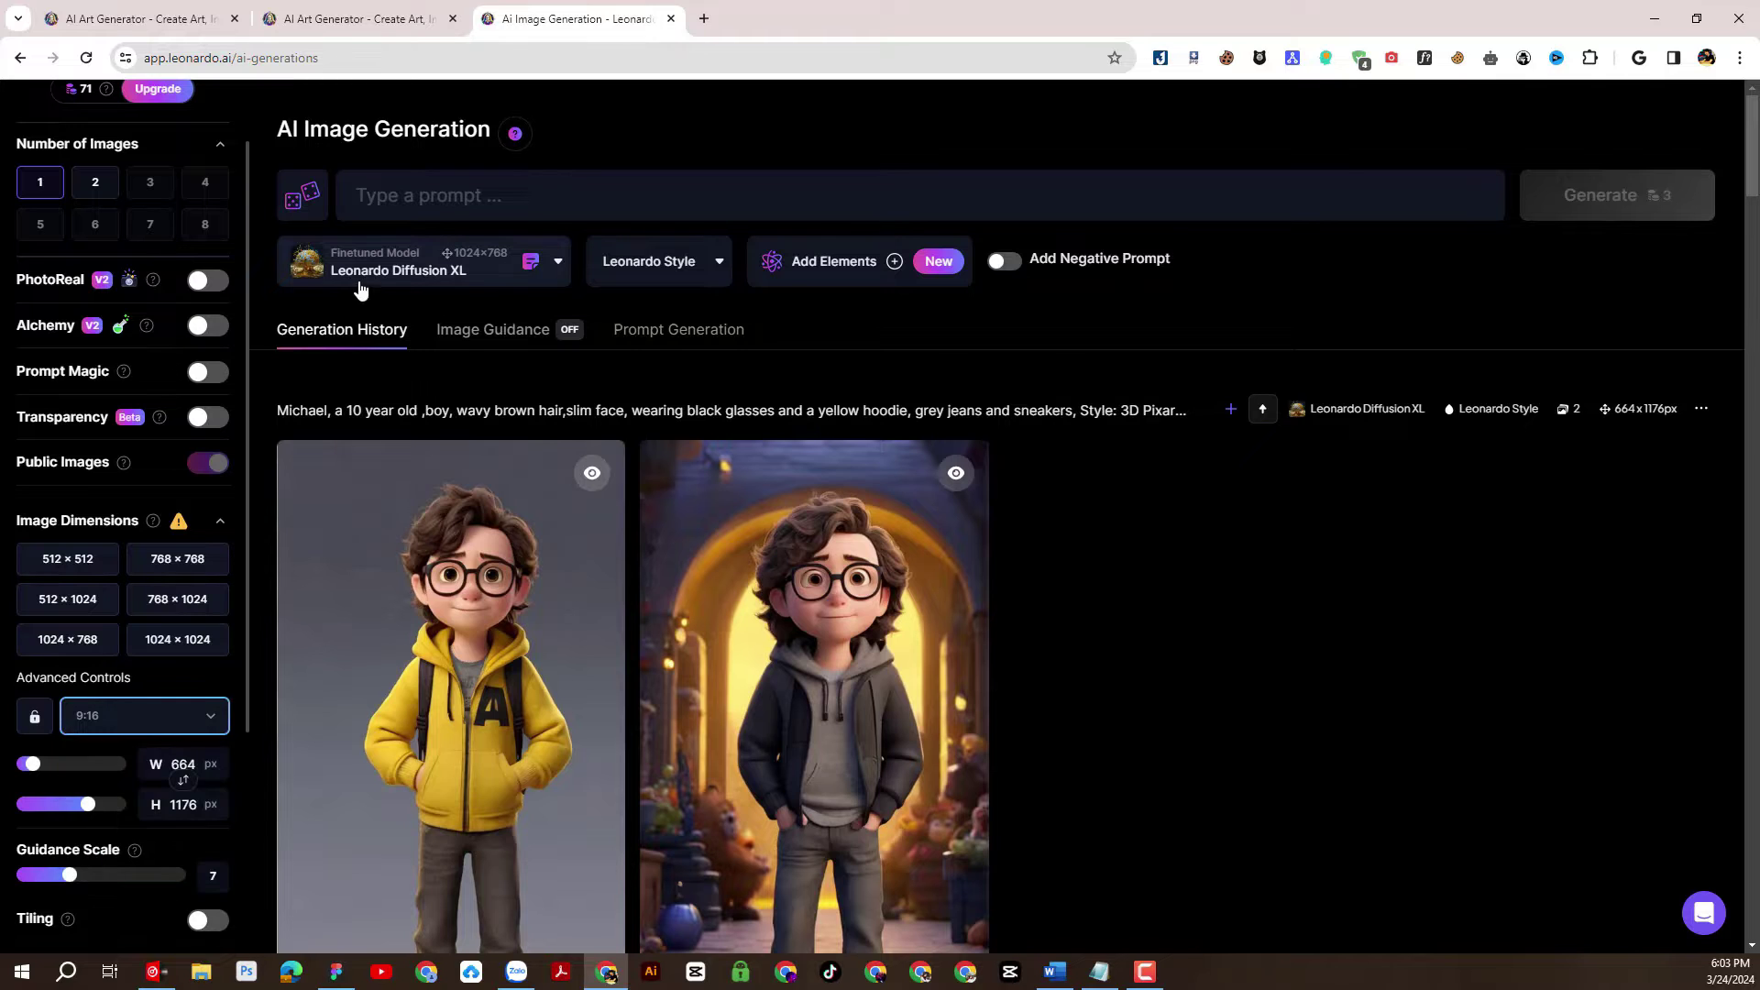
Keep Leonardo Diffusion XL as the finetuned model and the guidance scale at 7.
click(477, 273)
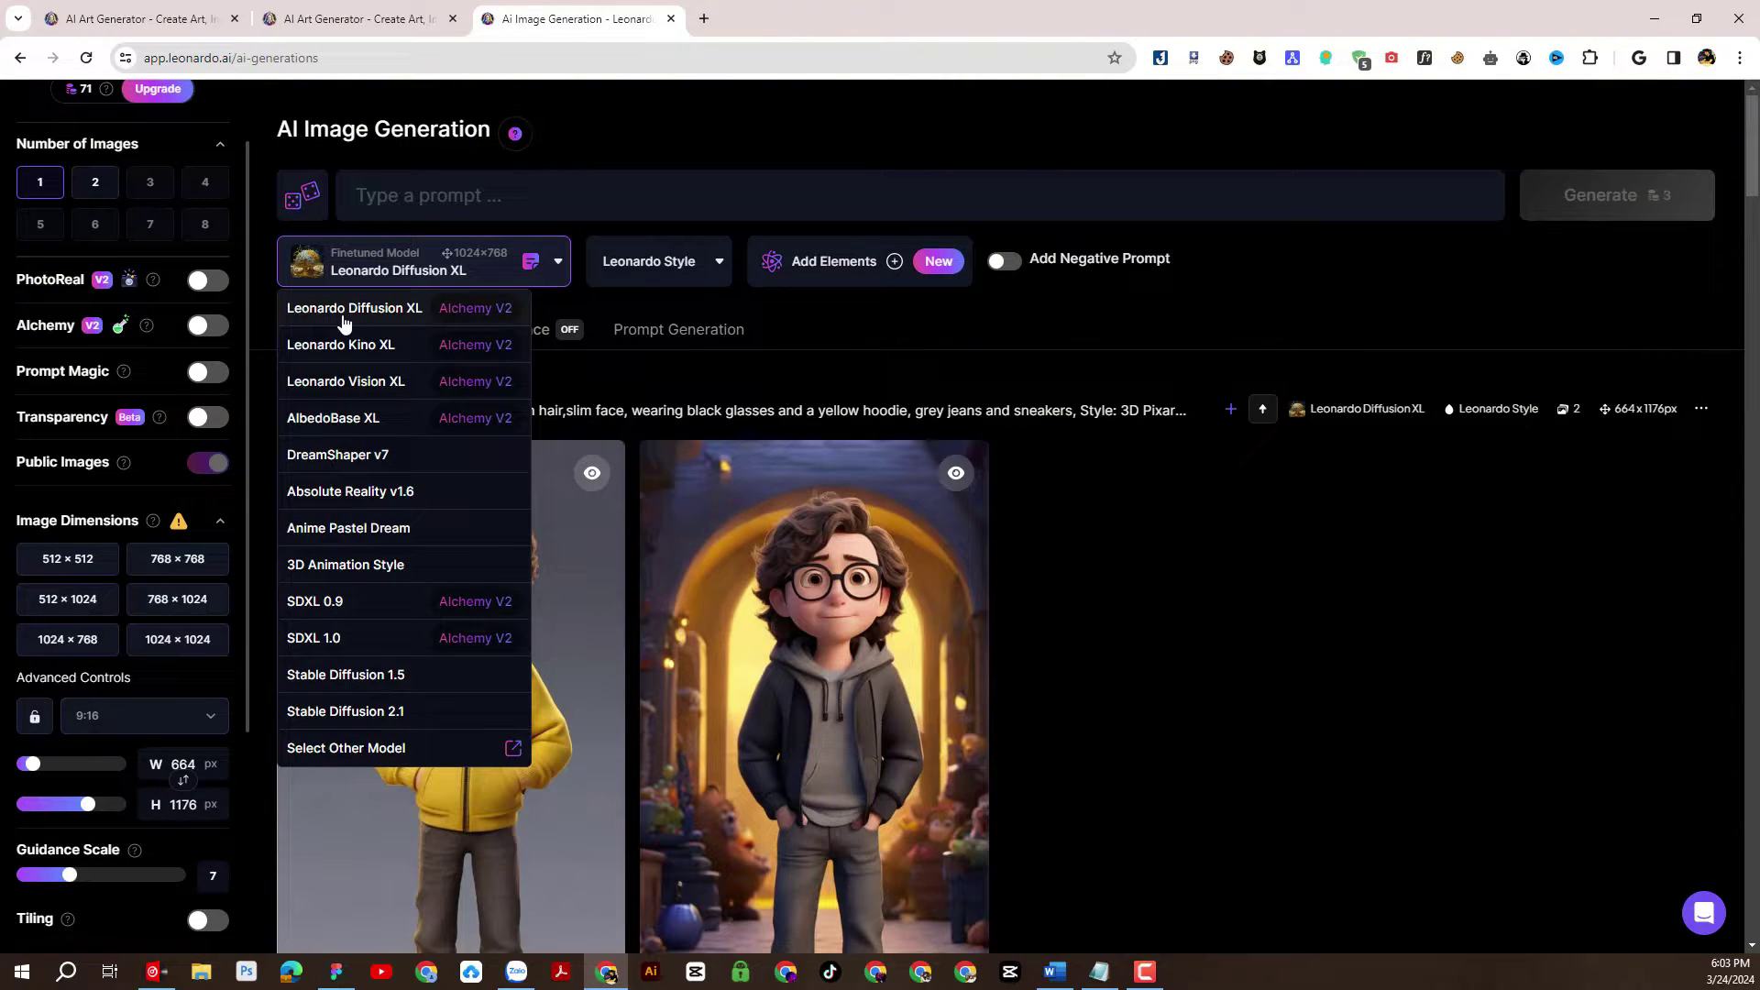
click(767, 307)
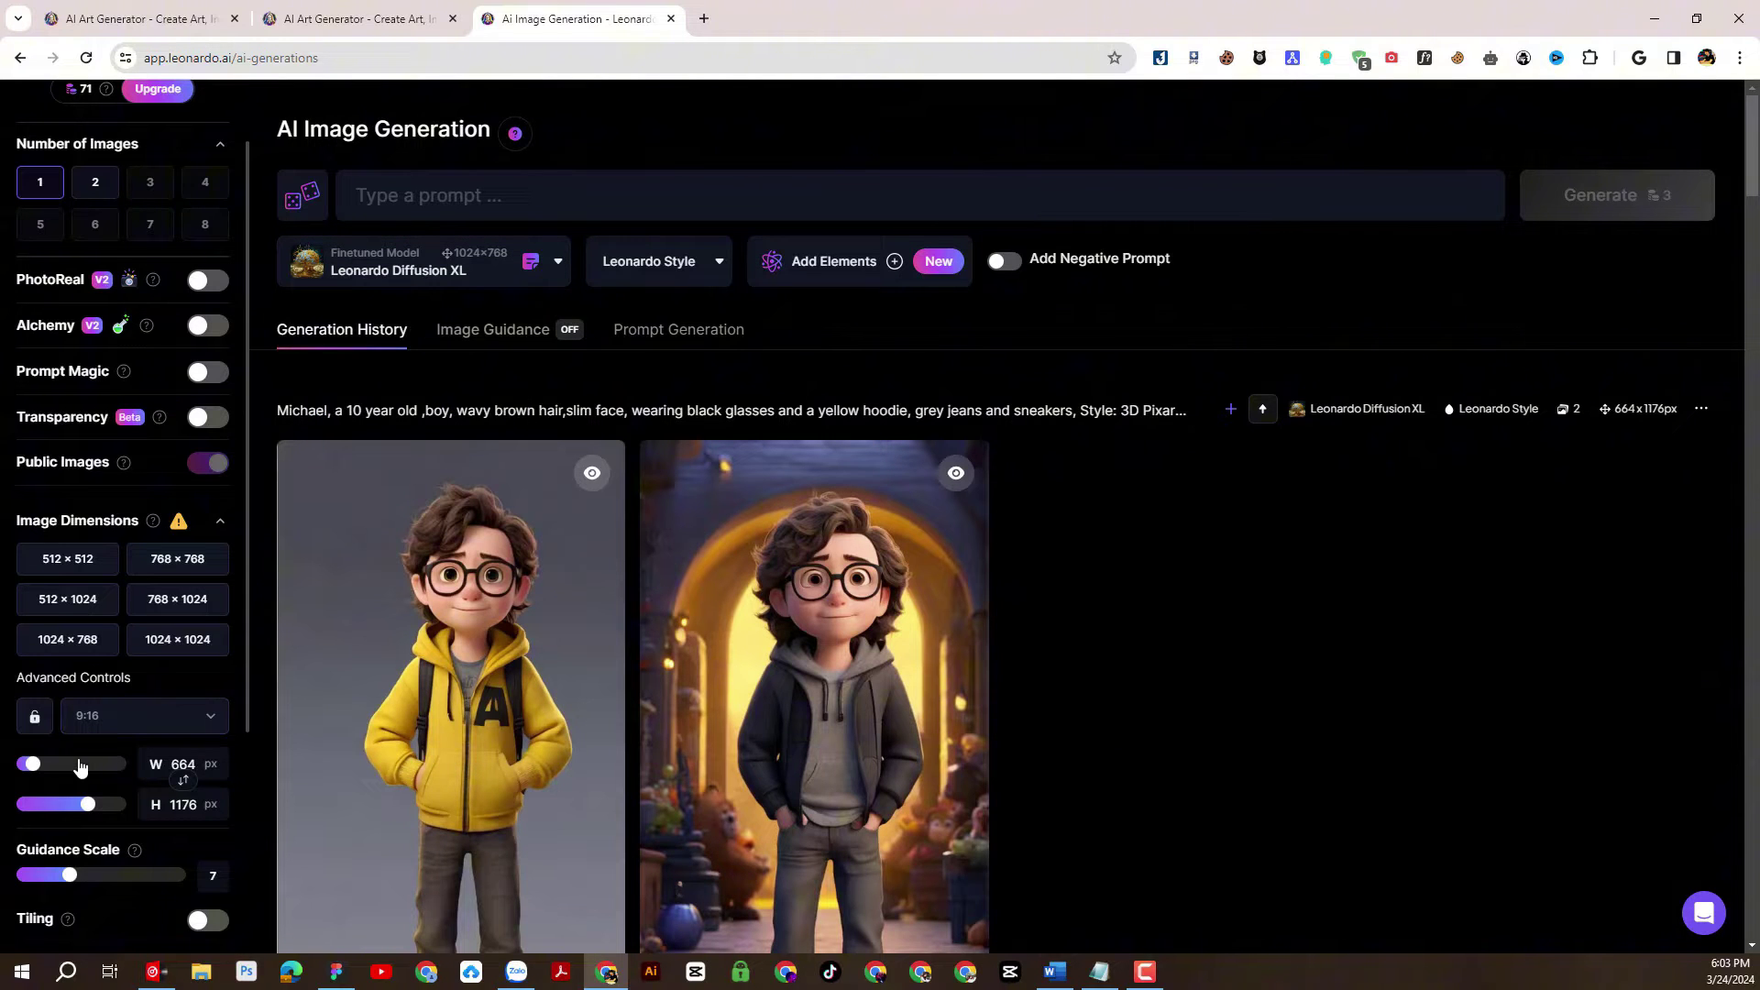
scroll(79, 768, down, 1)
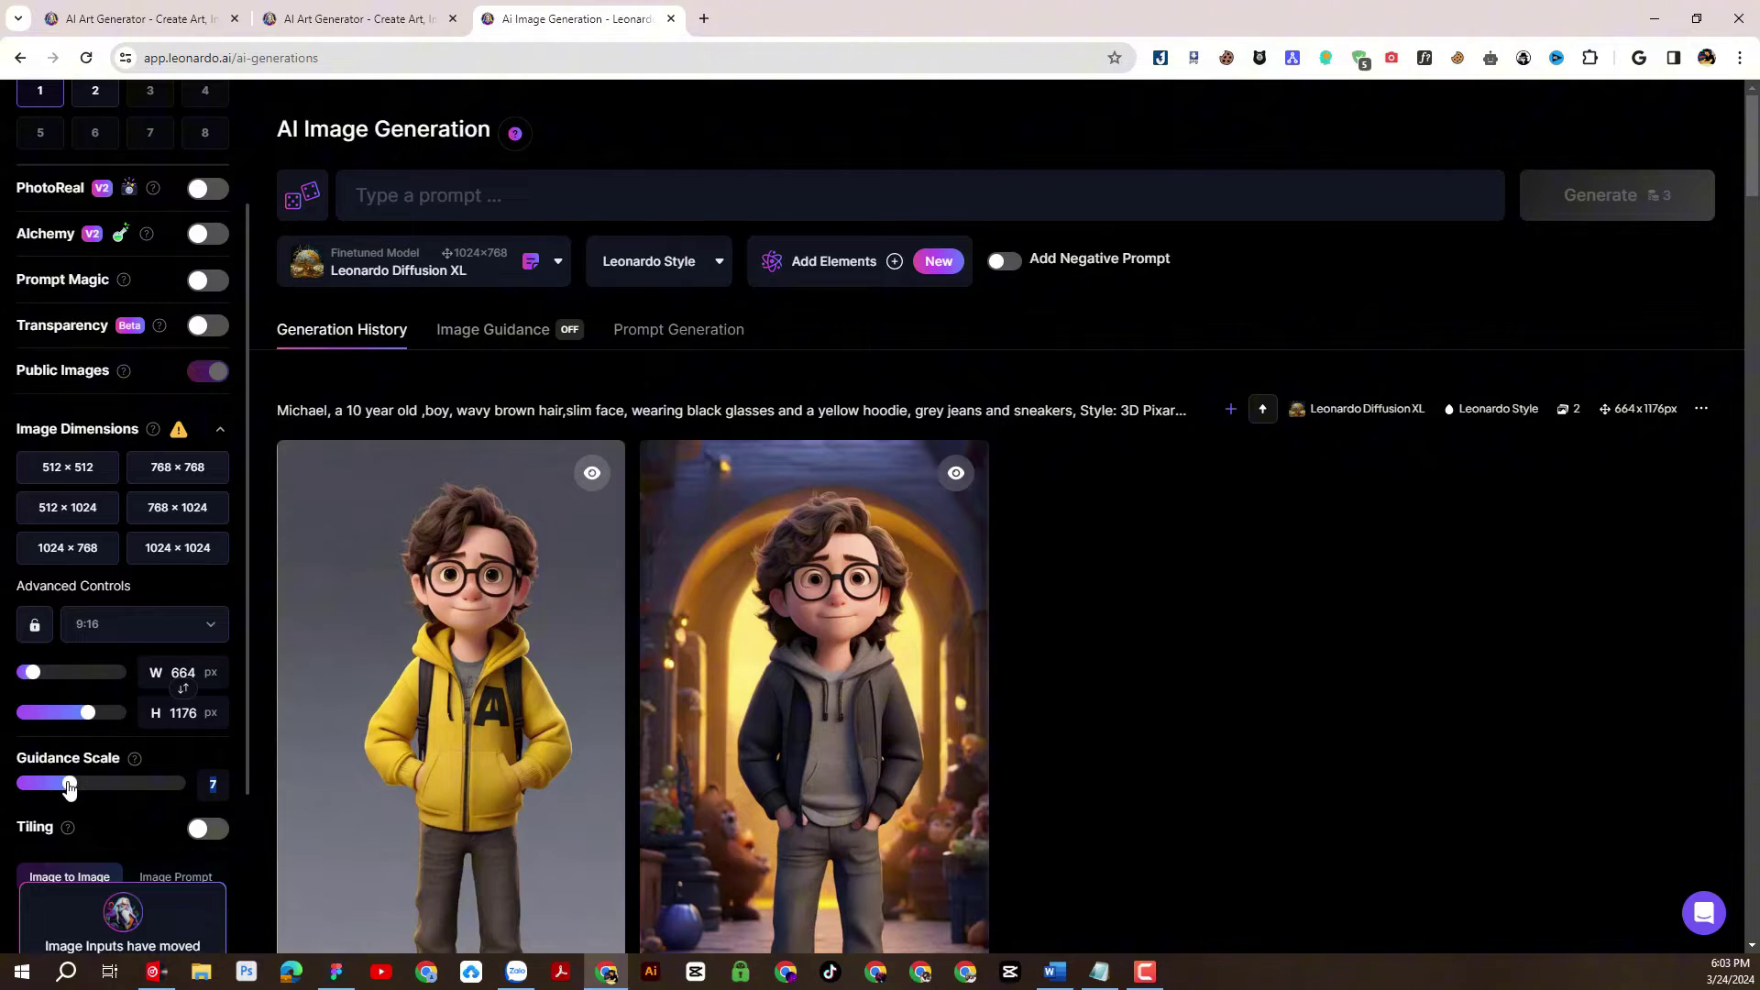
mouse_move(69, 784)
mouse_down()
mouse_move(129, 786)
mouse_move(68, 794)
mouse_up()
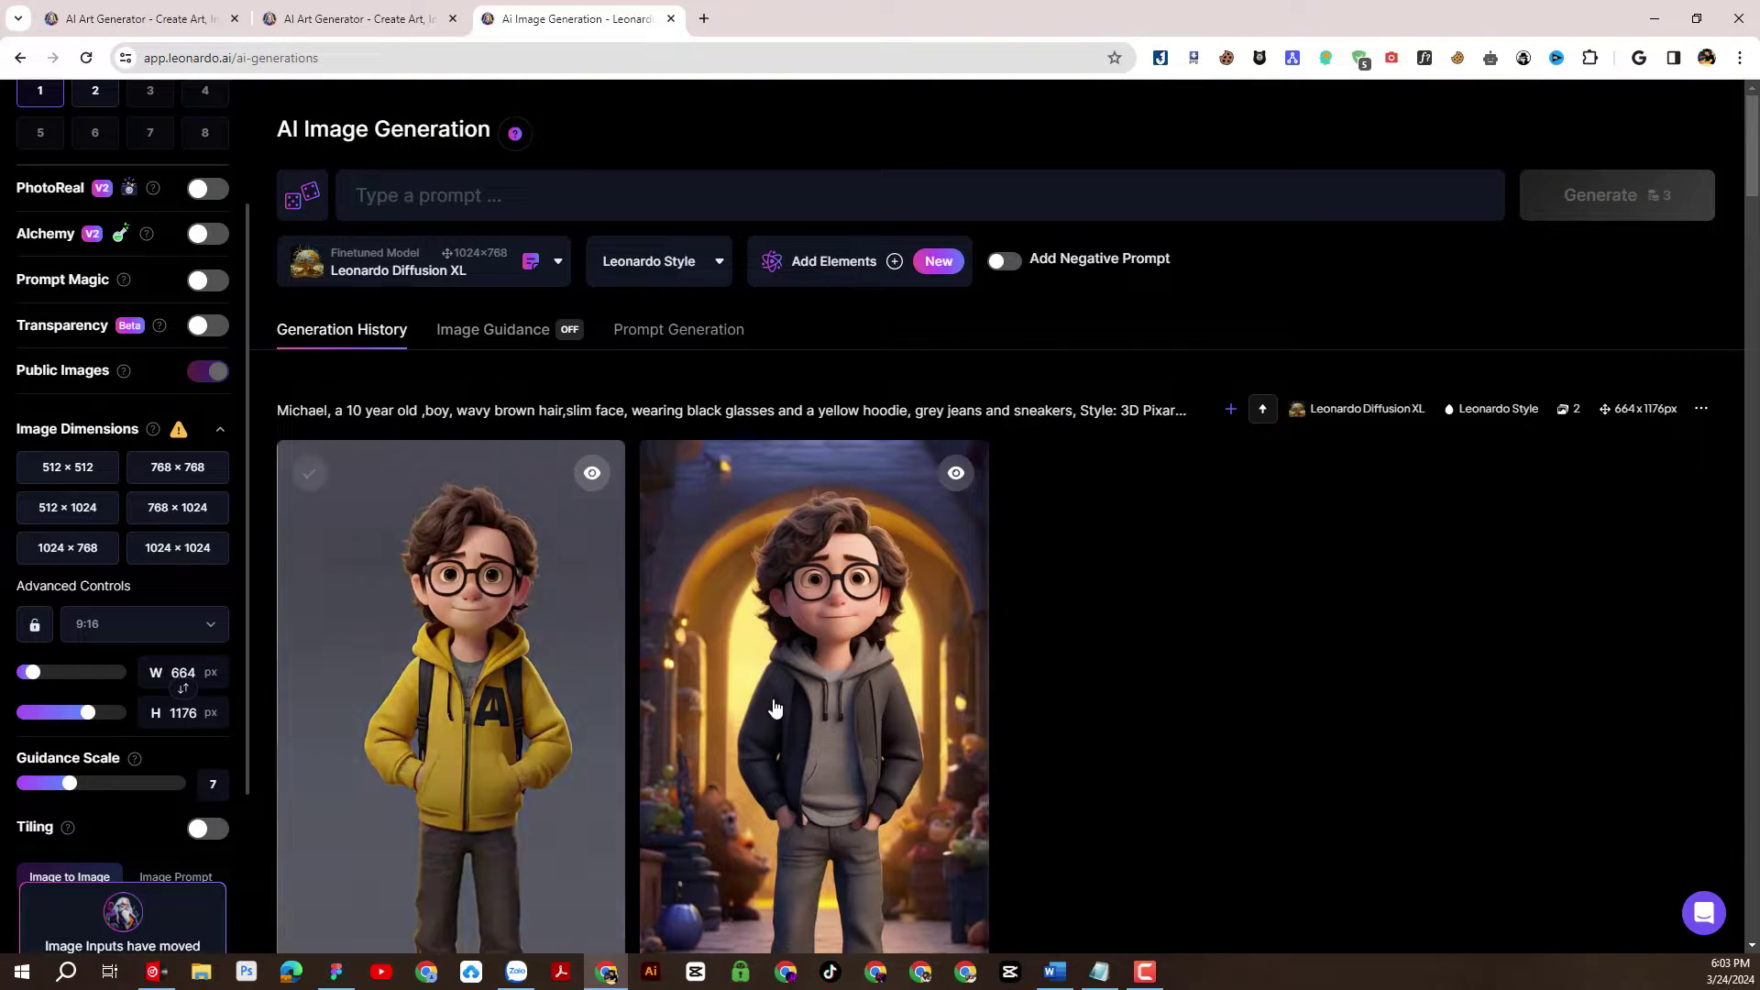
Paste the prompt for a 10-year-old boy with wavy brown hair, black glasses and a yellow hoodie, 3D Pixar animation style, and generate the image.
click(633, 195)
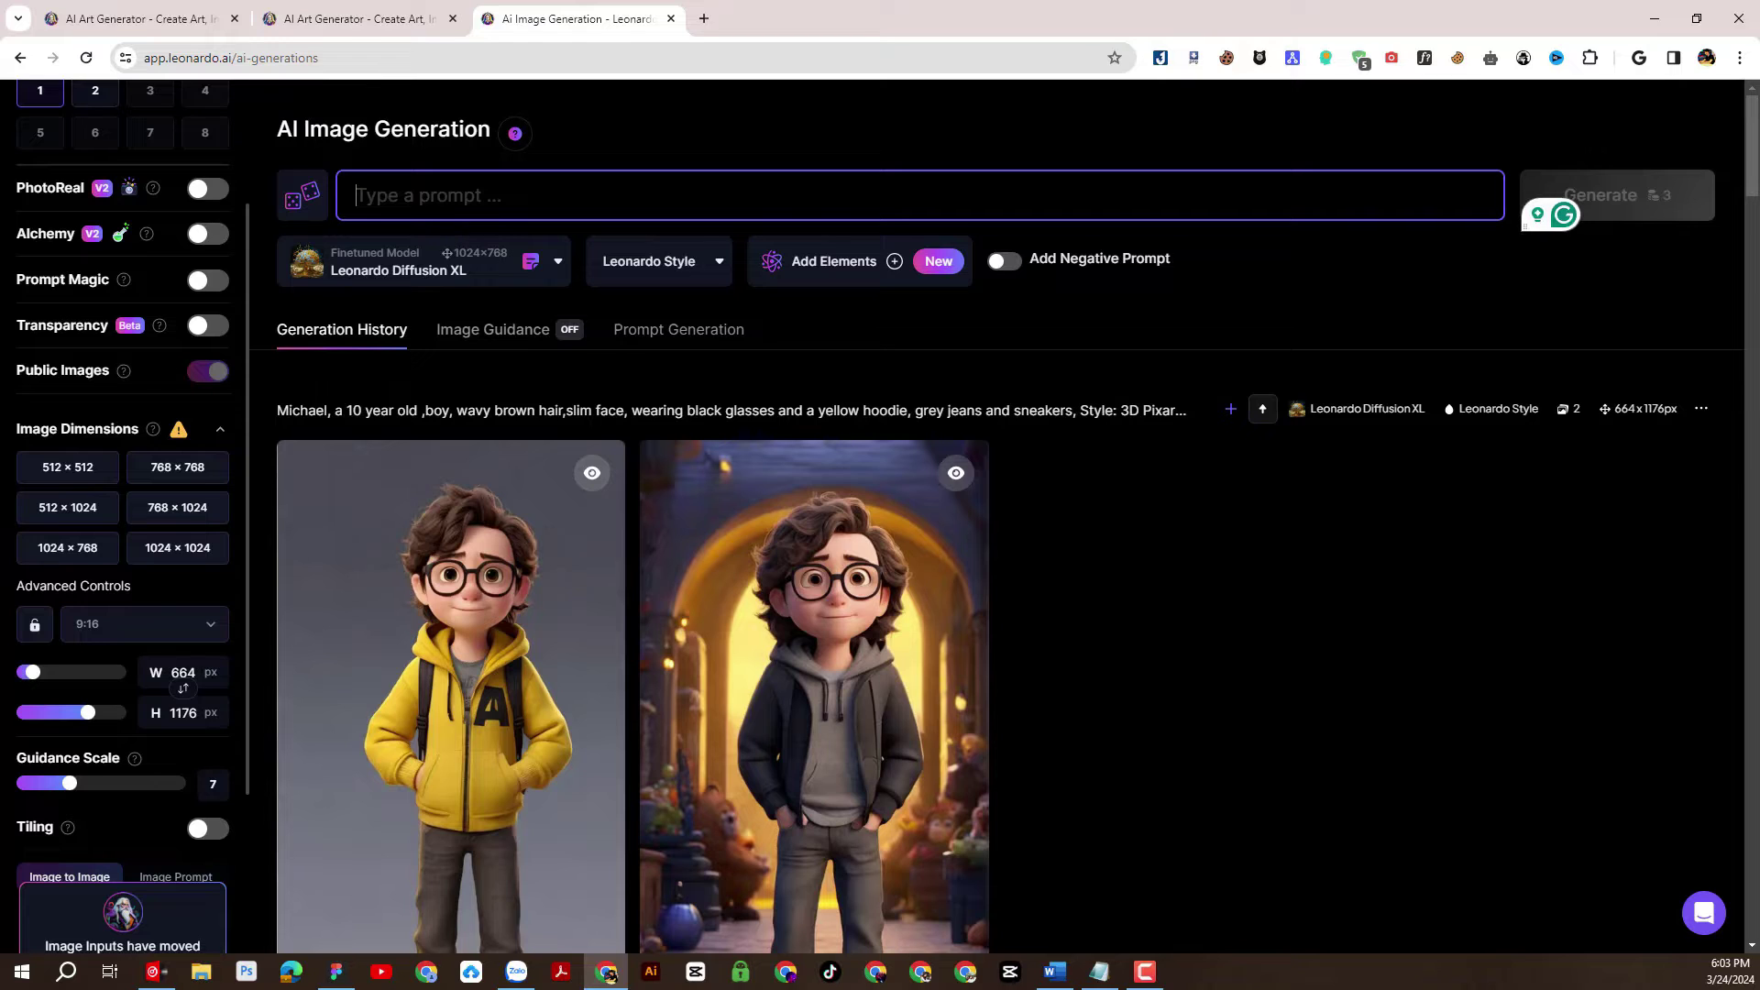
key(alt+Tab)
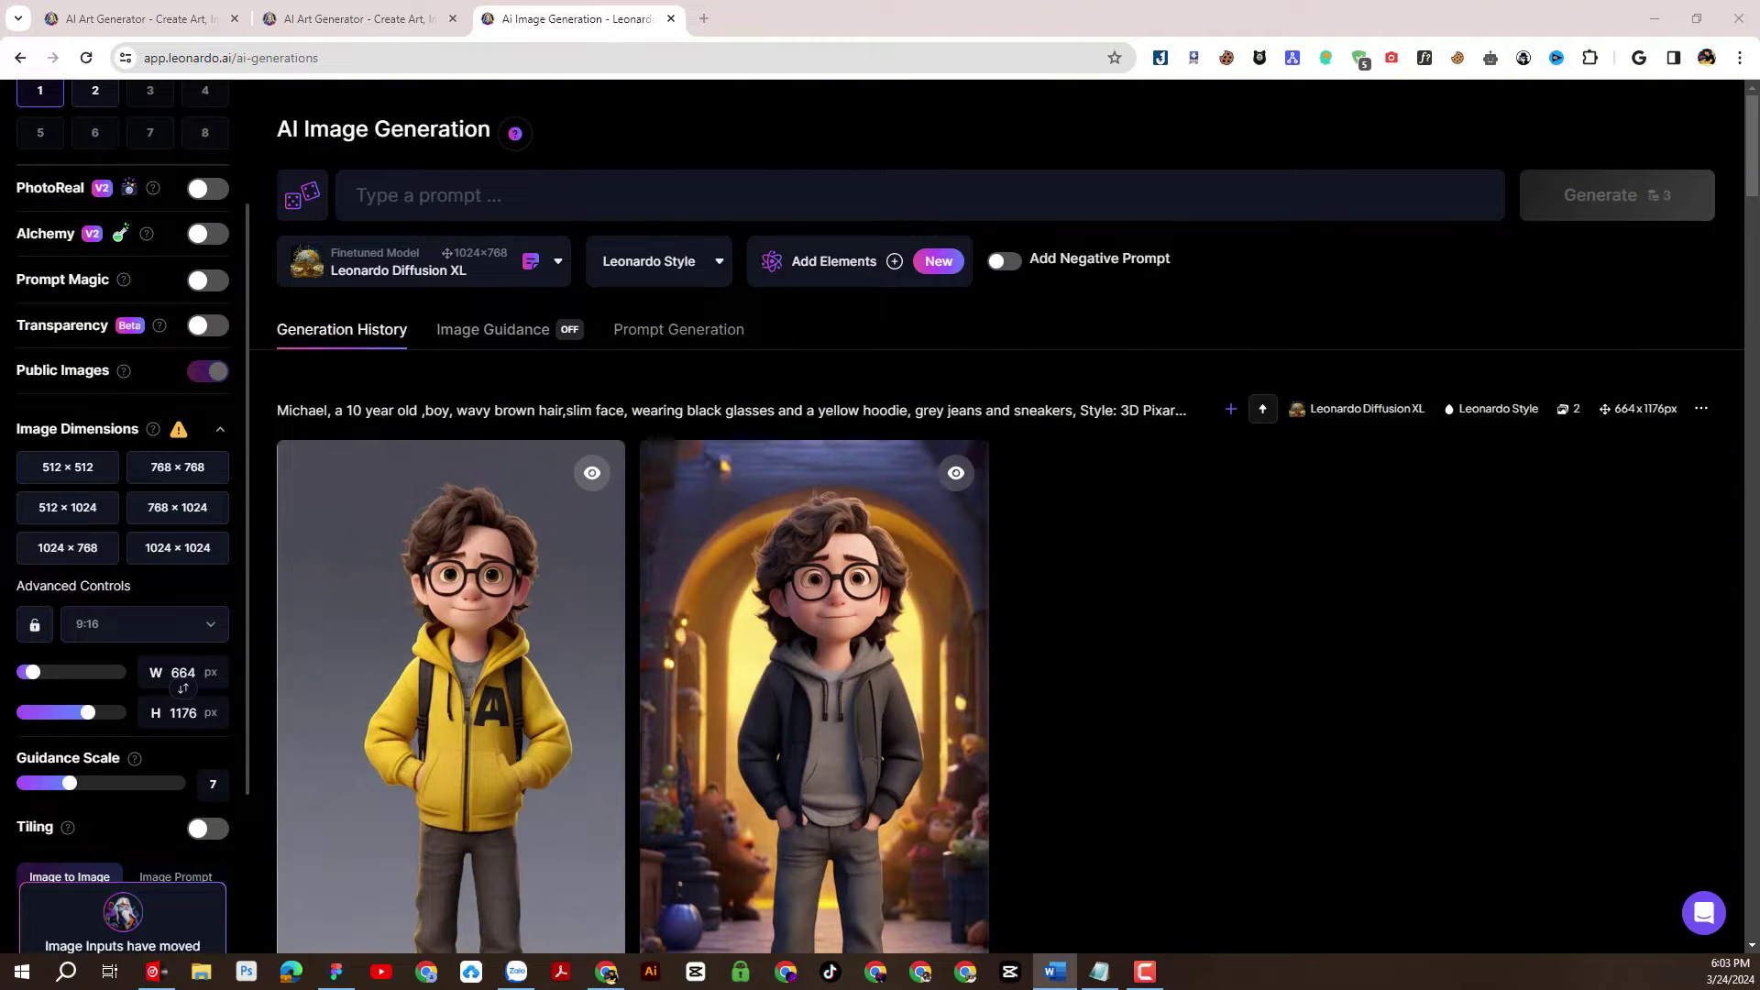
key(alt+Tab)
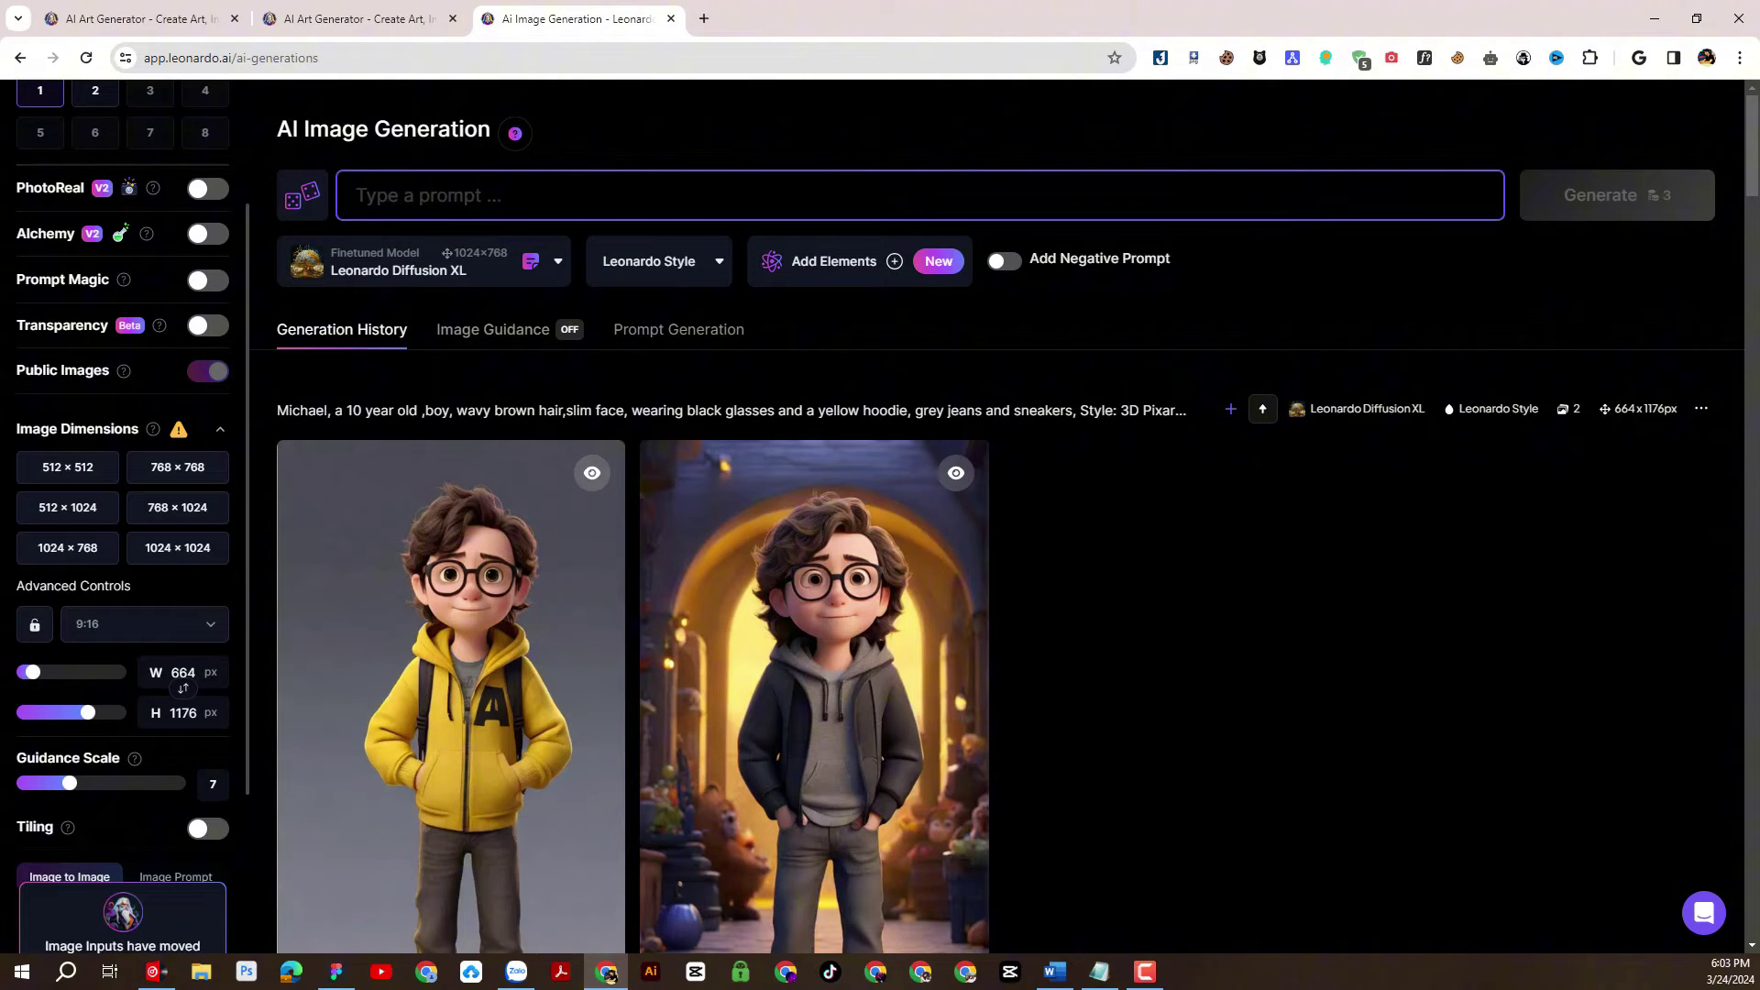
text(Michael, a 10 year old ,boy, wavy brown hair,slim face, wearing black glasses and a yellow hoodie, grey jeans and sneakers, Style: 3D Pixar animation)
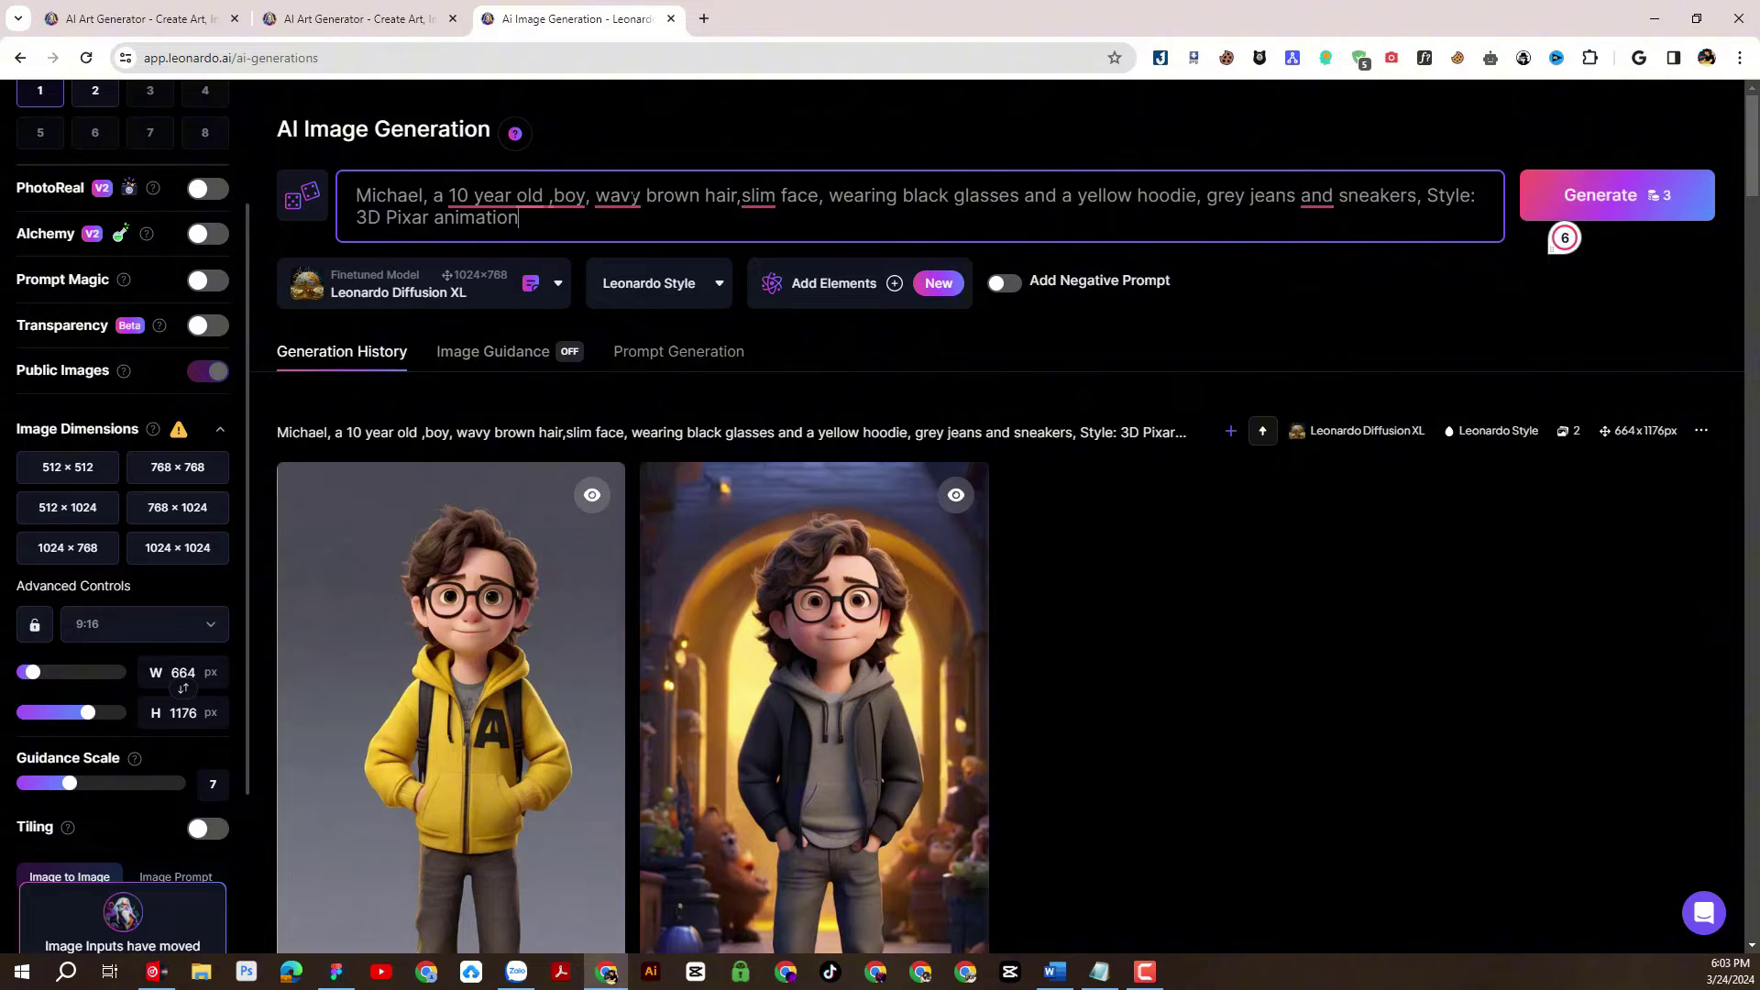
drag(427, 195, 356, 195)
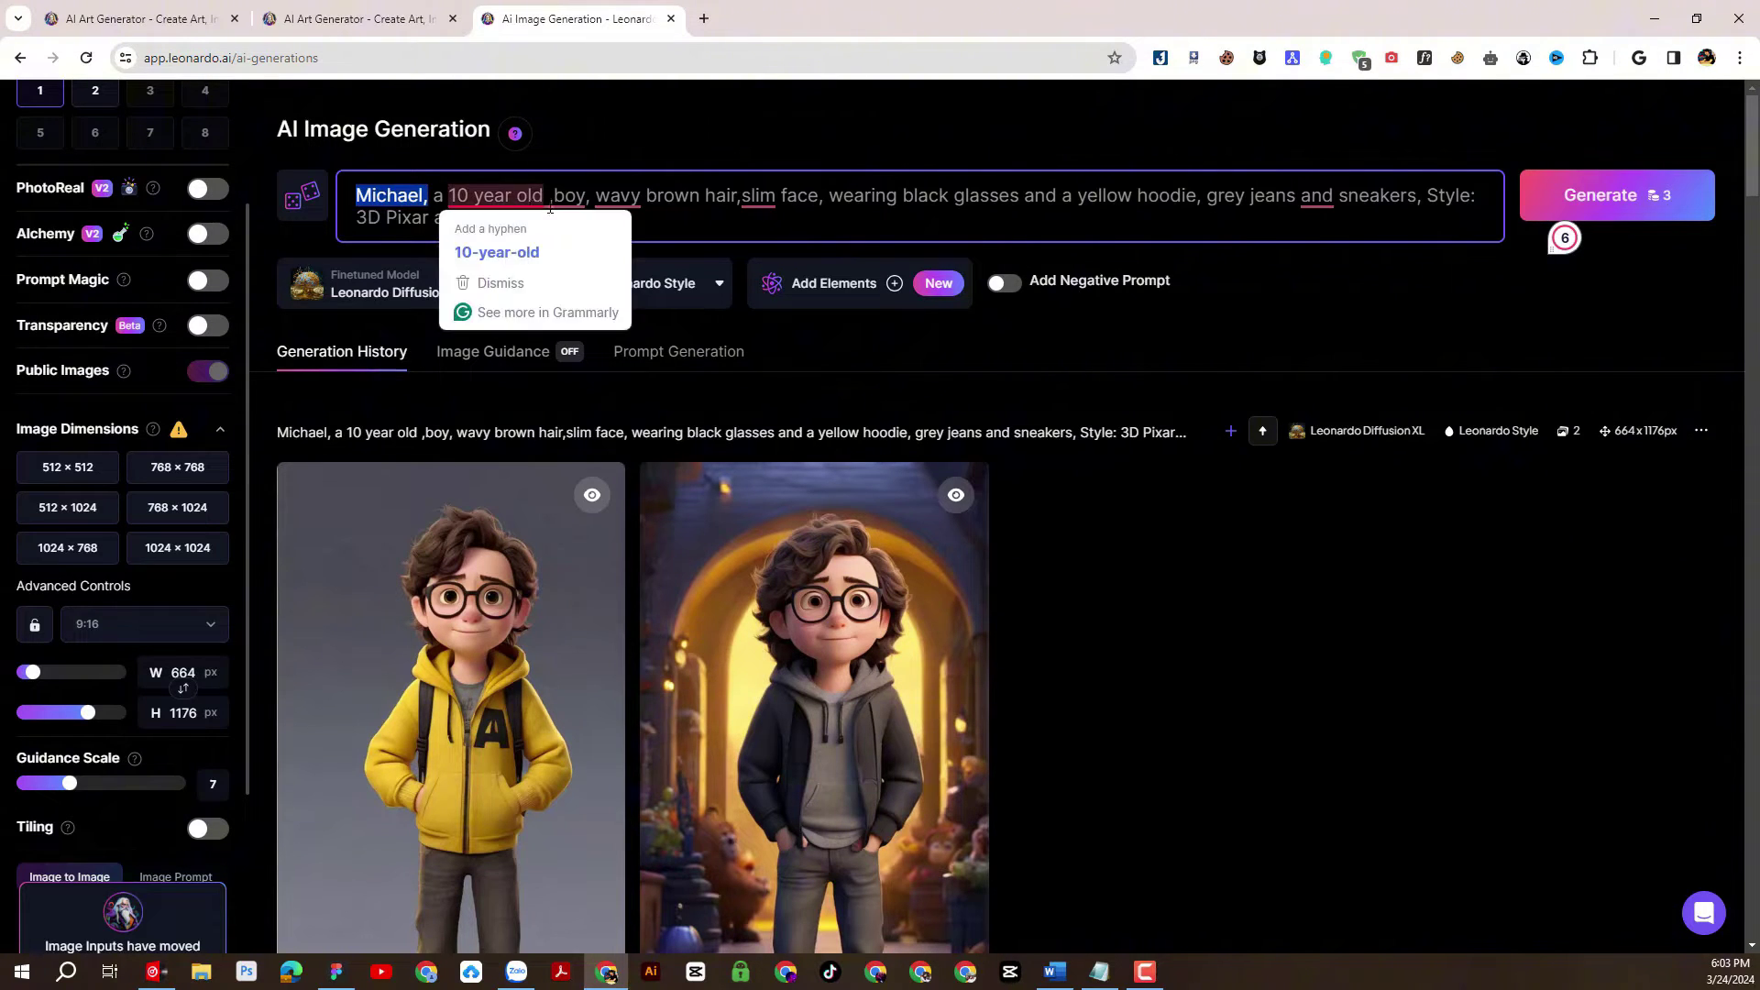
click(519, 217)
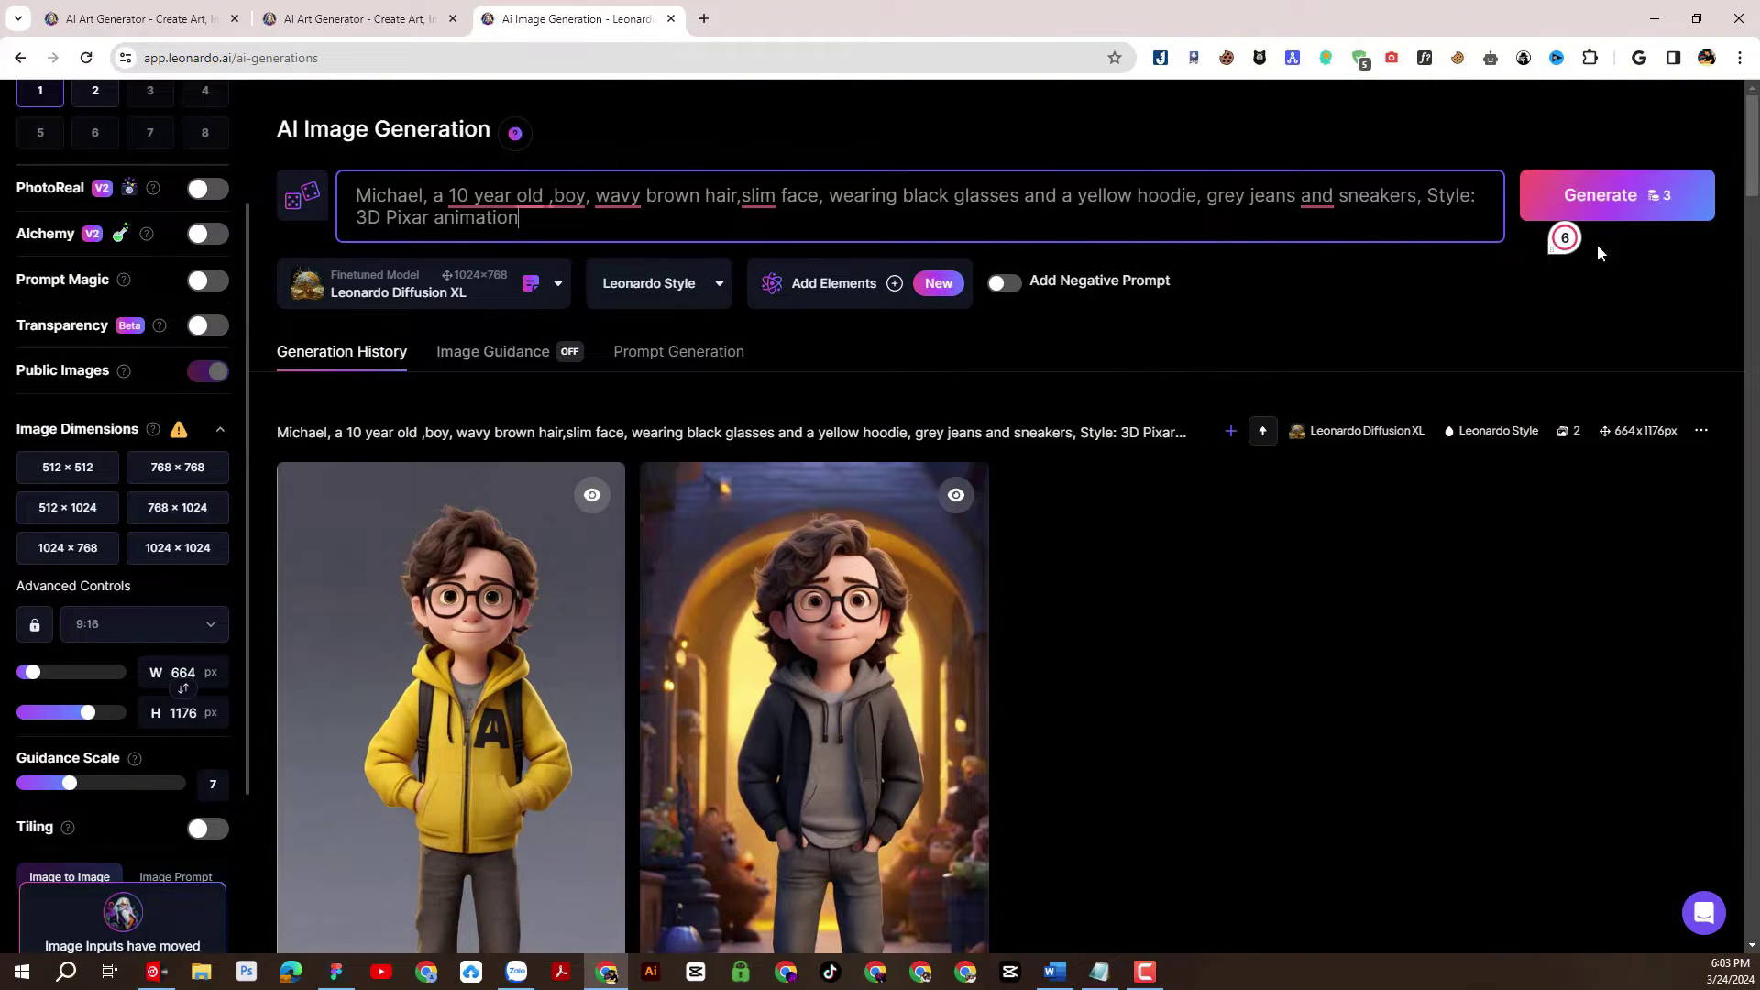
click(1620, 207)
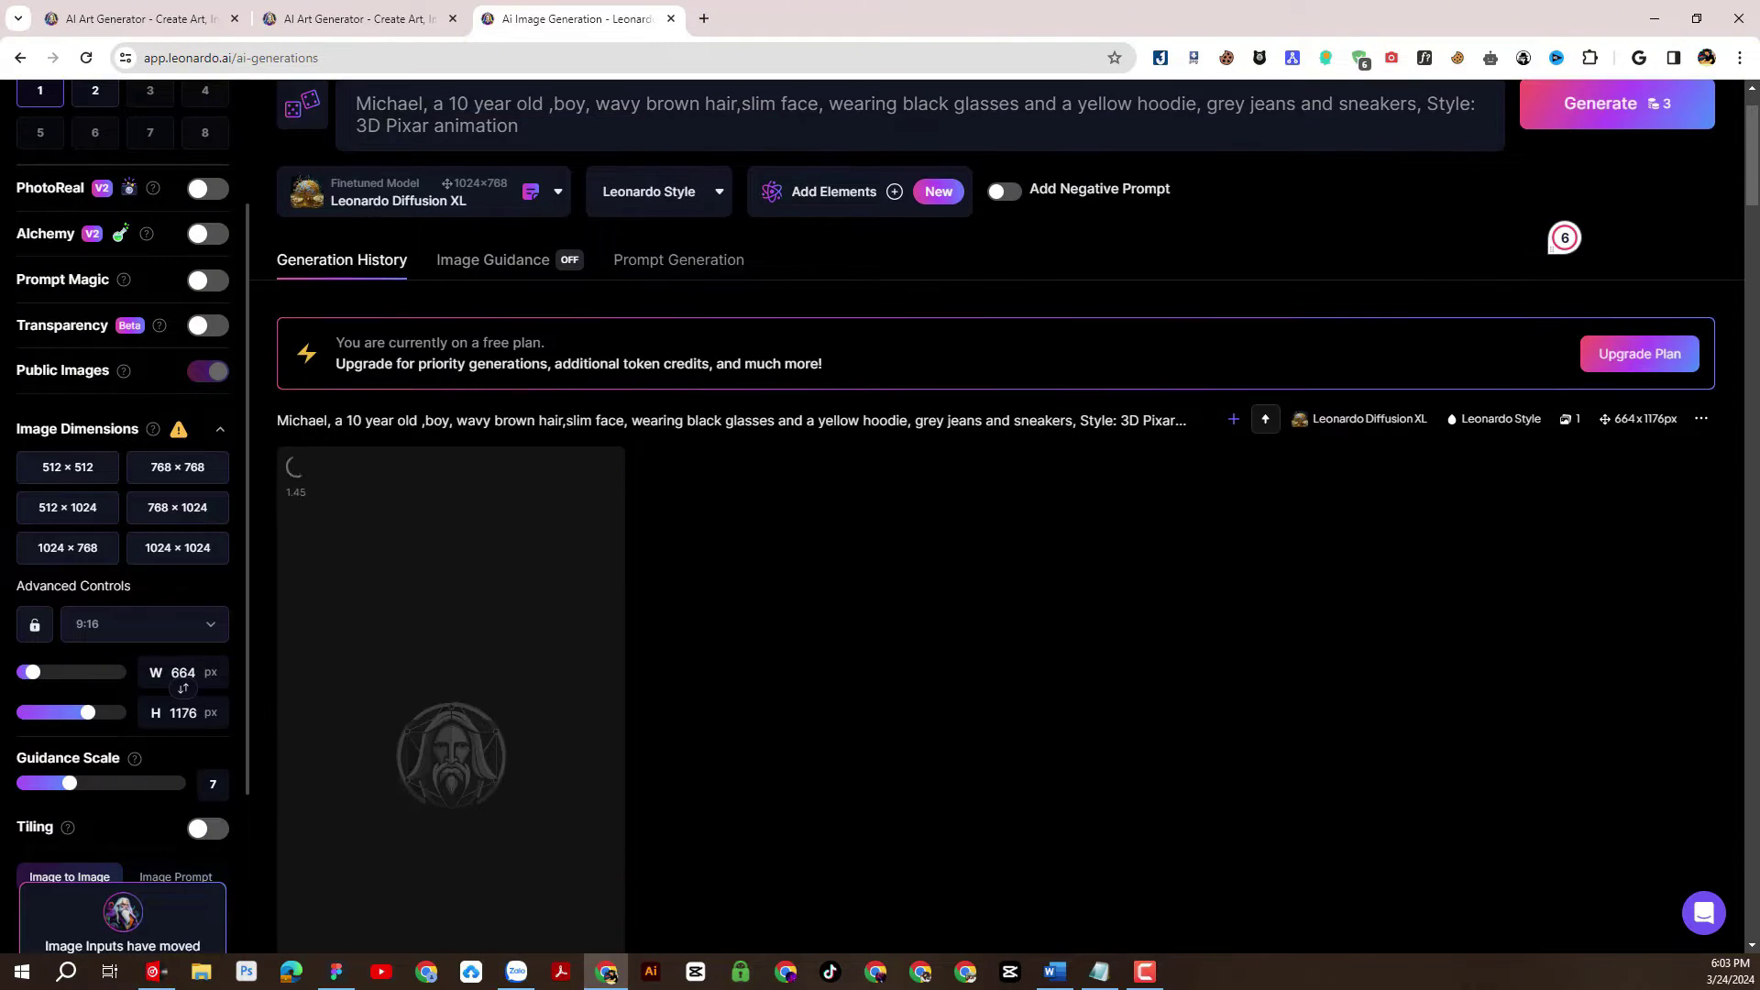
Review the generated image and generate another one from the same prompt.
scroll(1521, 505, down, 1)
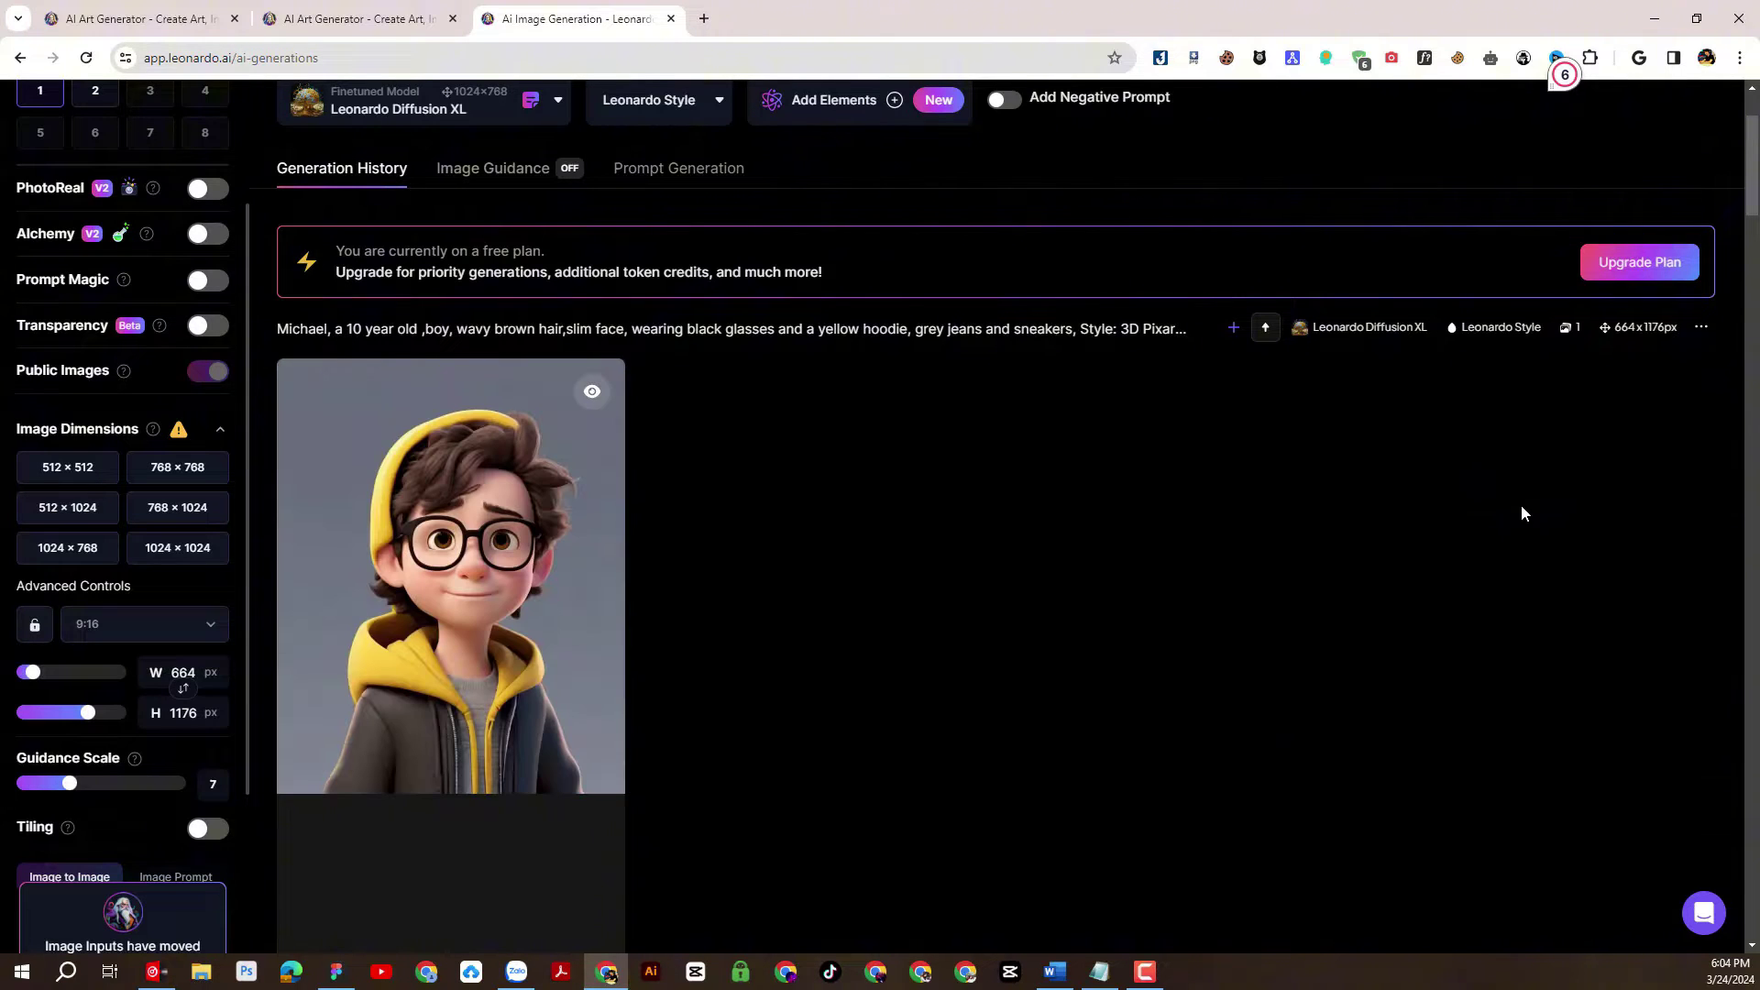
scroll(1521, 514, down, 3)
scroll(1521, 513, up, 3)
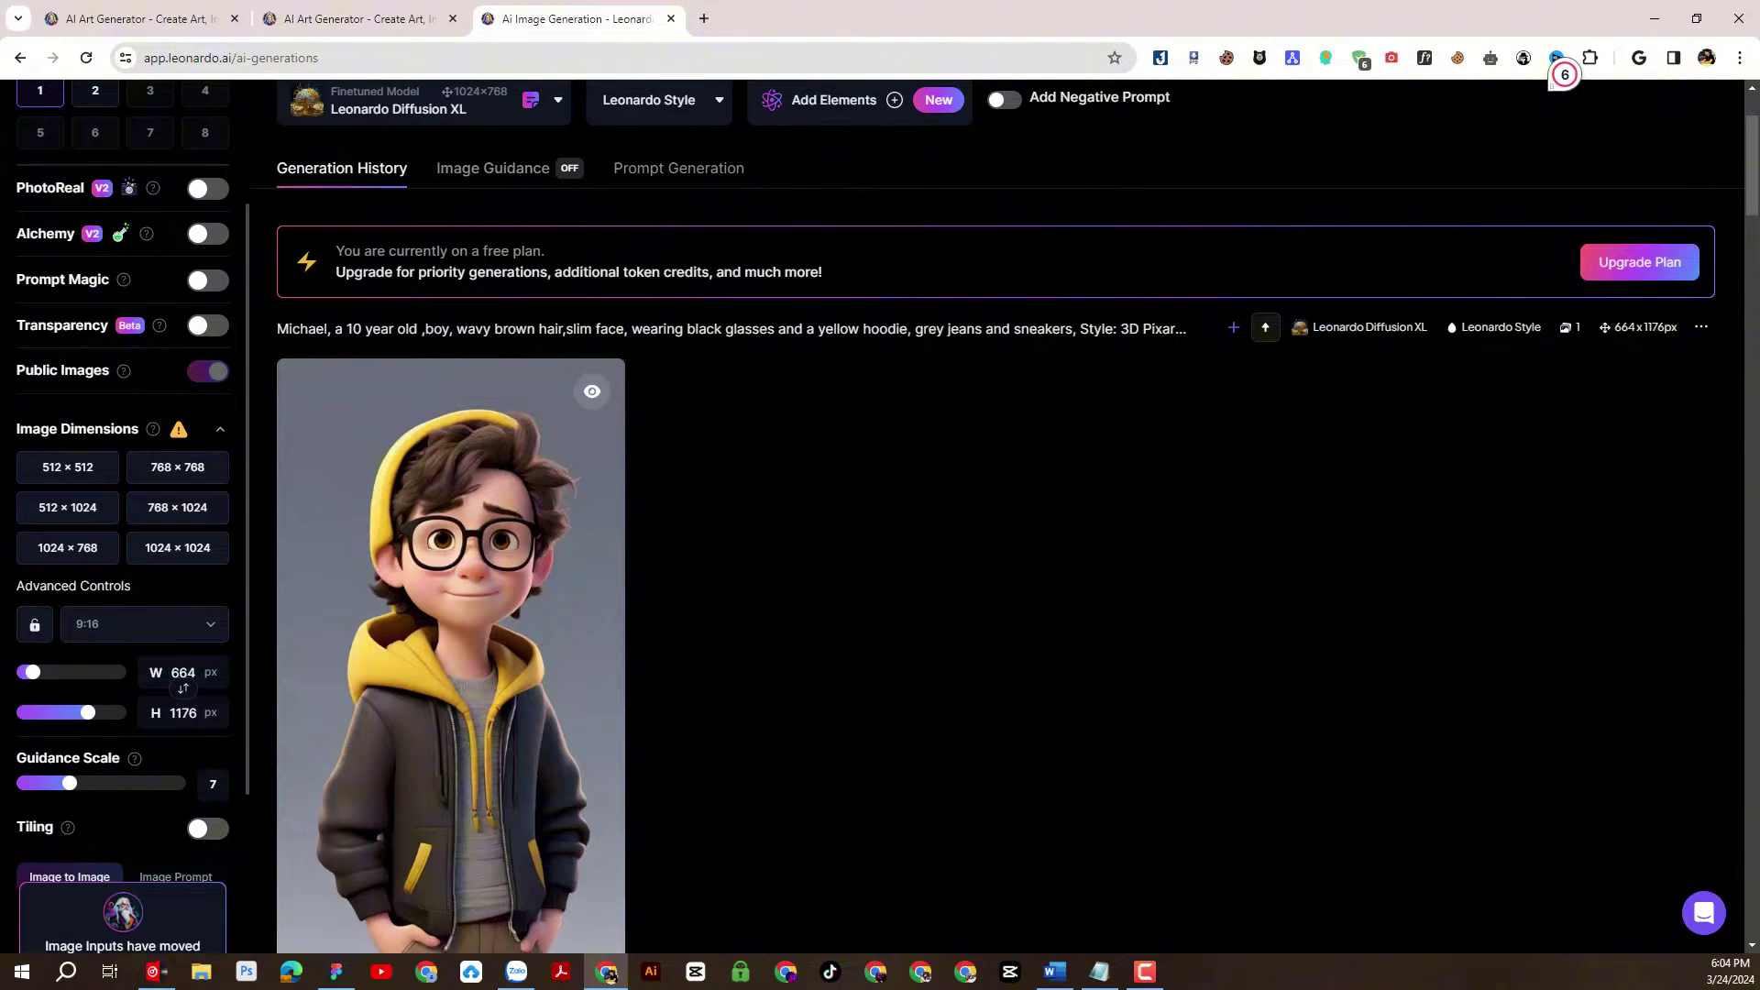
scroll(1397, 354, up, 2)
click(1595, 197)
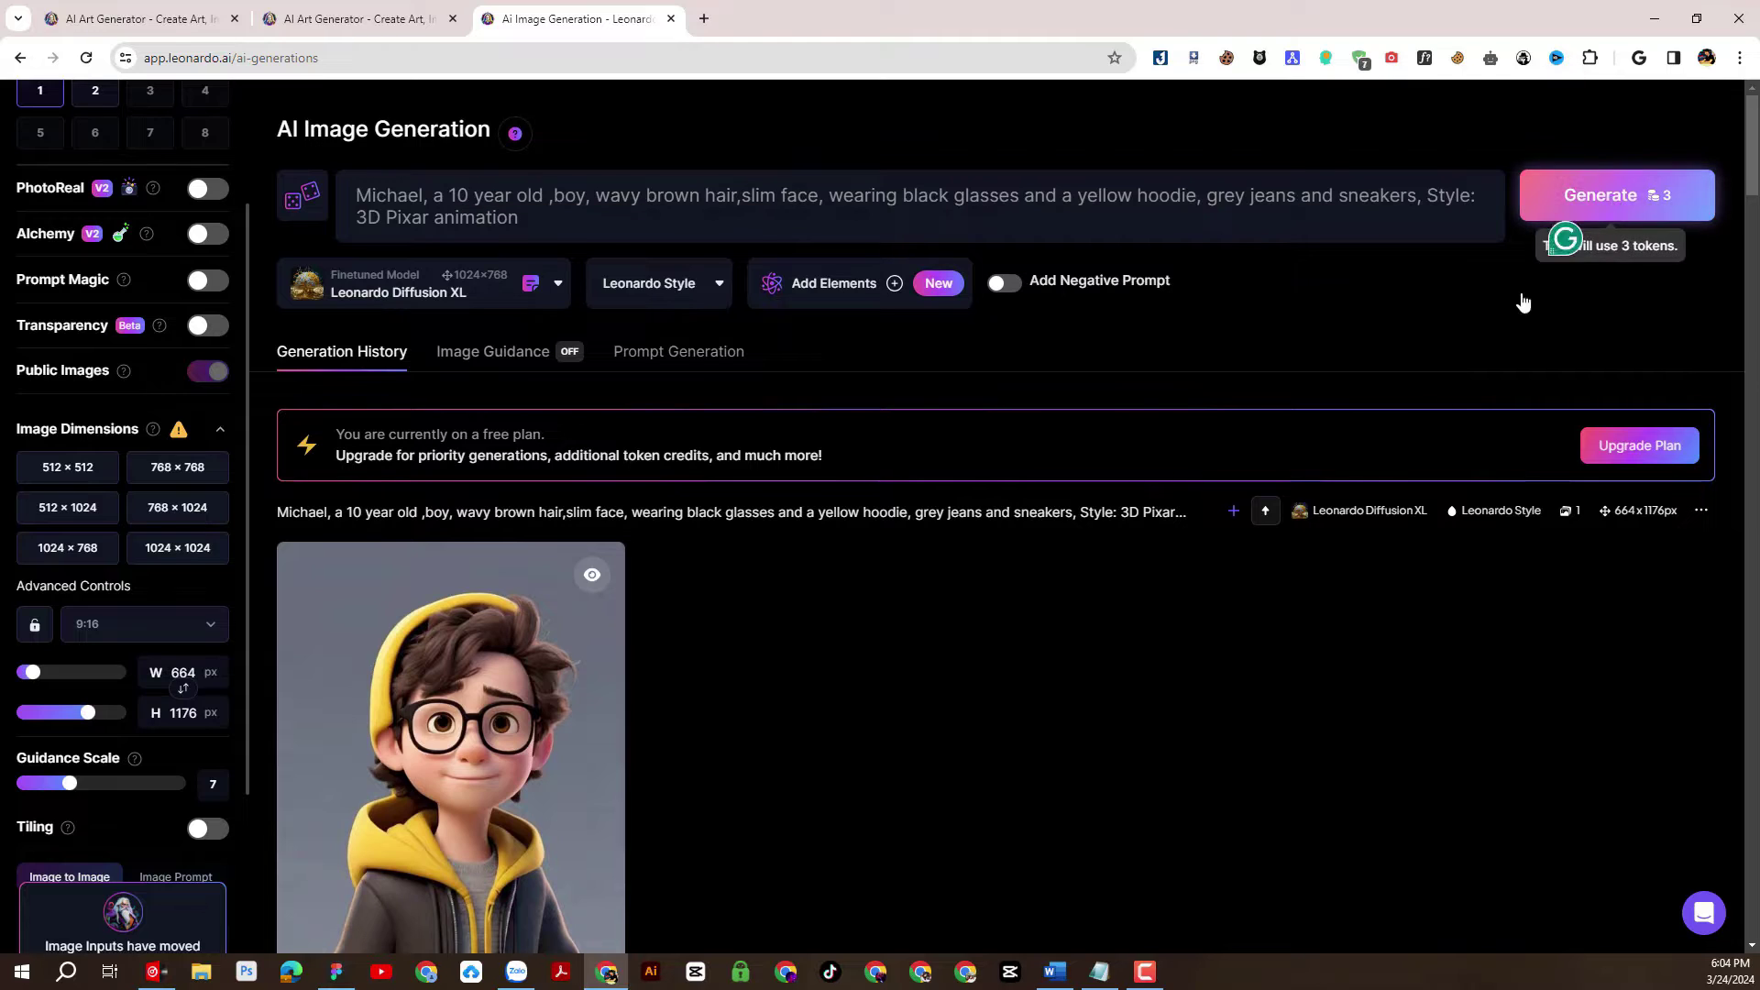
Copy the seed of the newest generation, the full-body boy in a yellow hoodie.
scroll(1216, 472, down, 2)
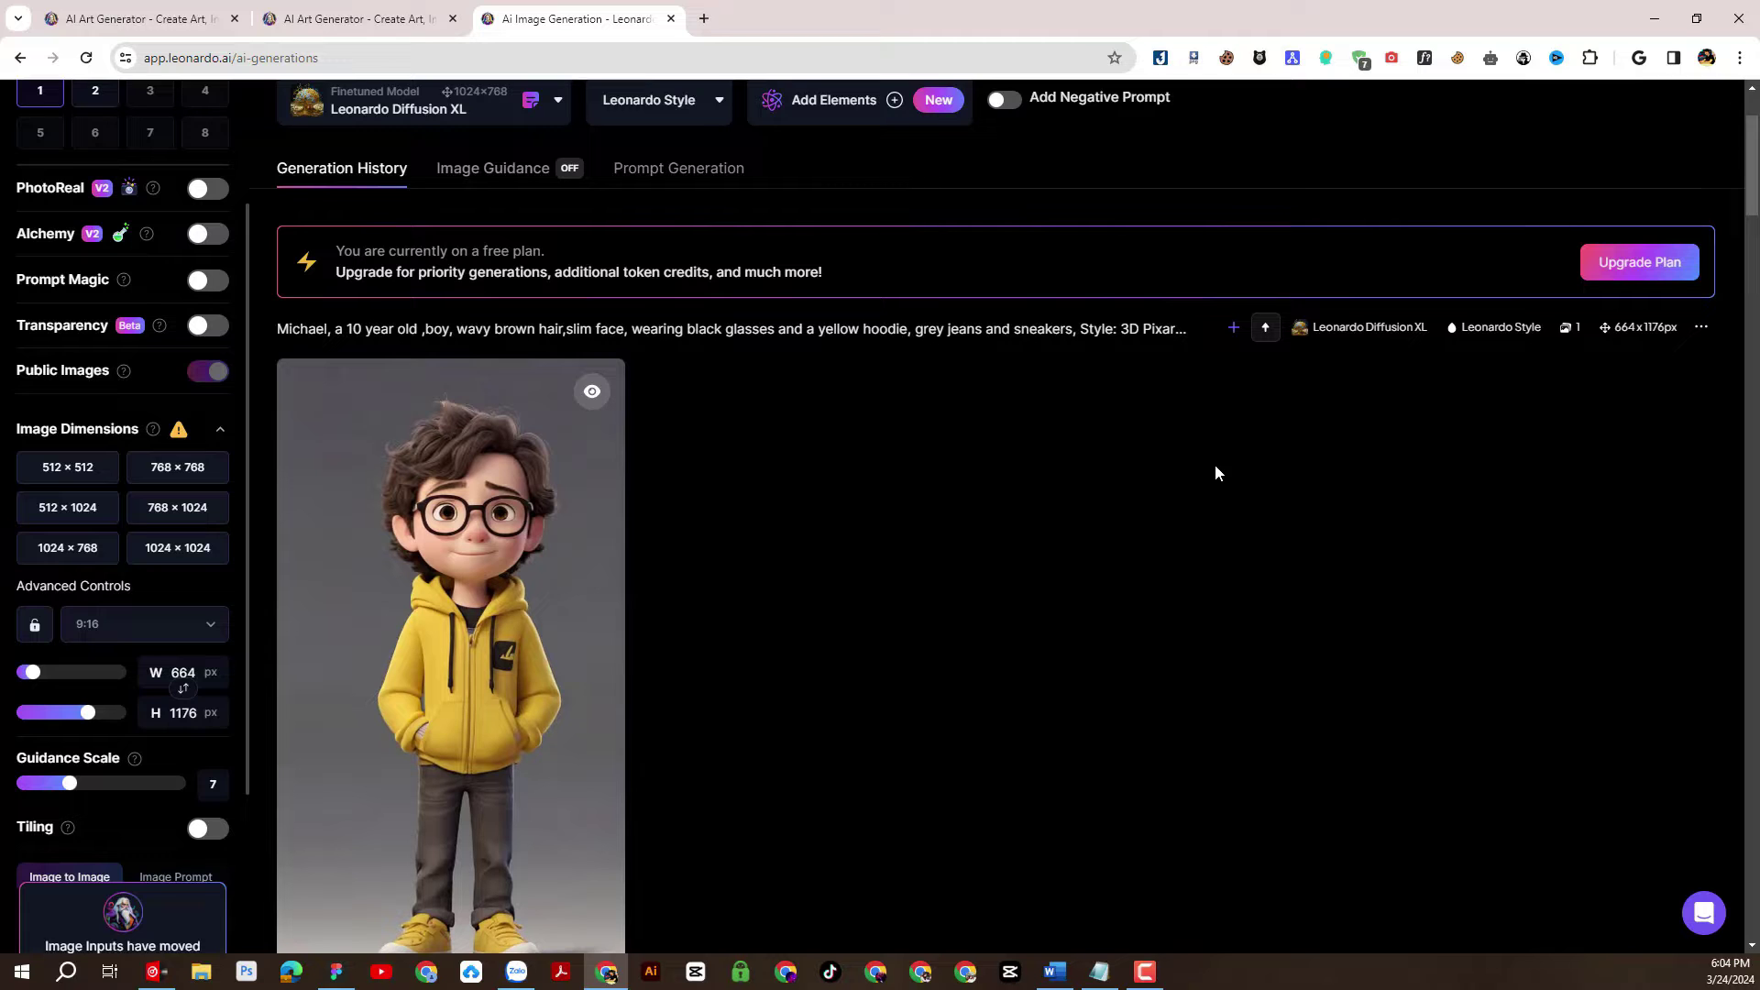
scroll(1168, 445, down, 2)
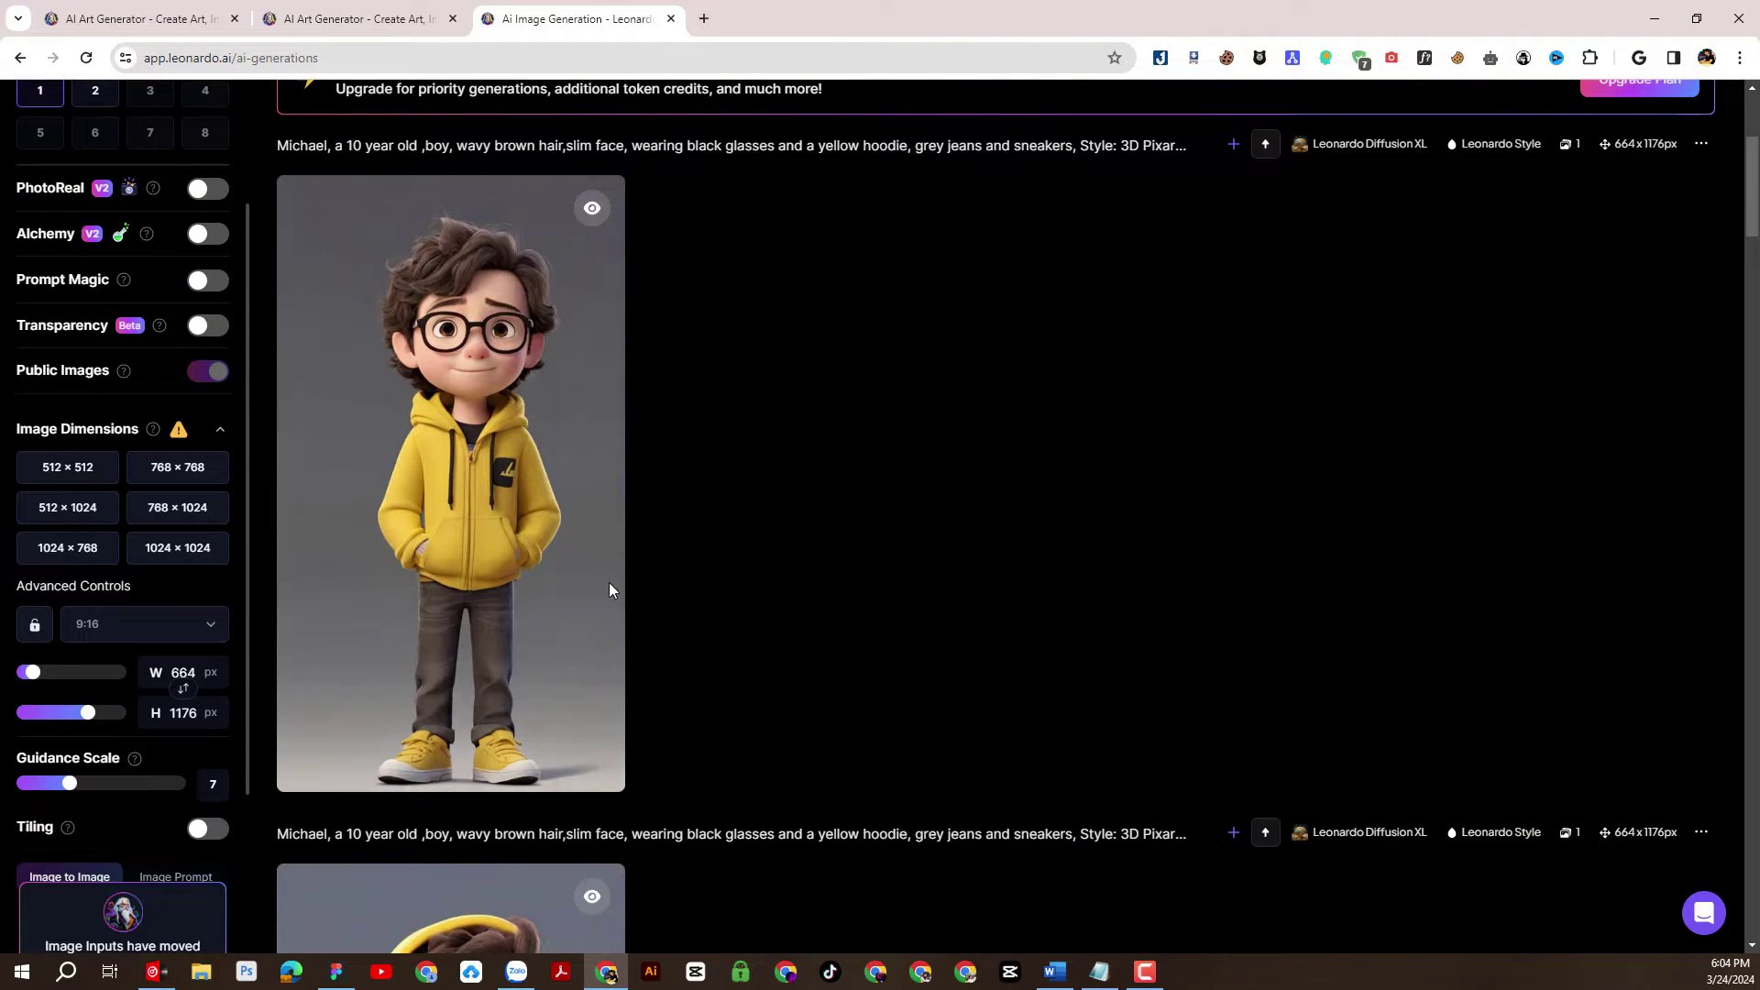
scroll(794, 699, up, 1)
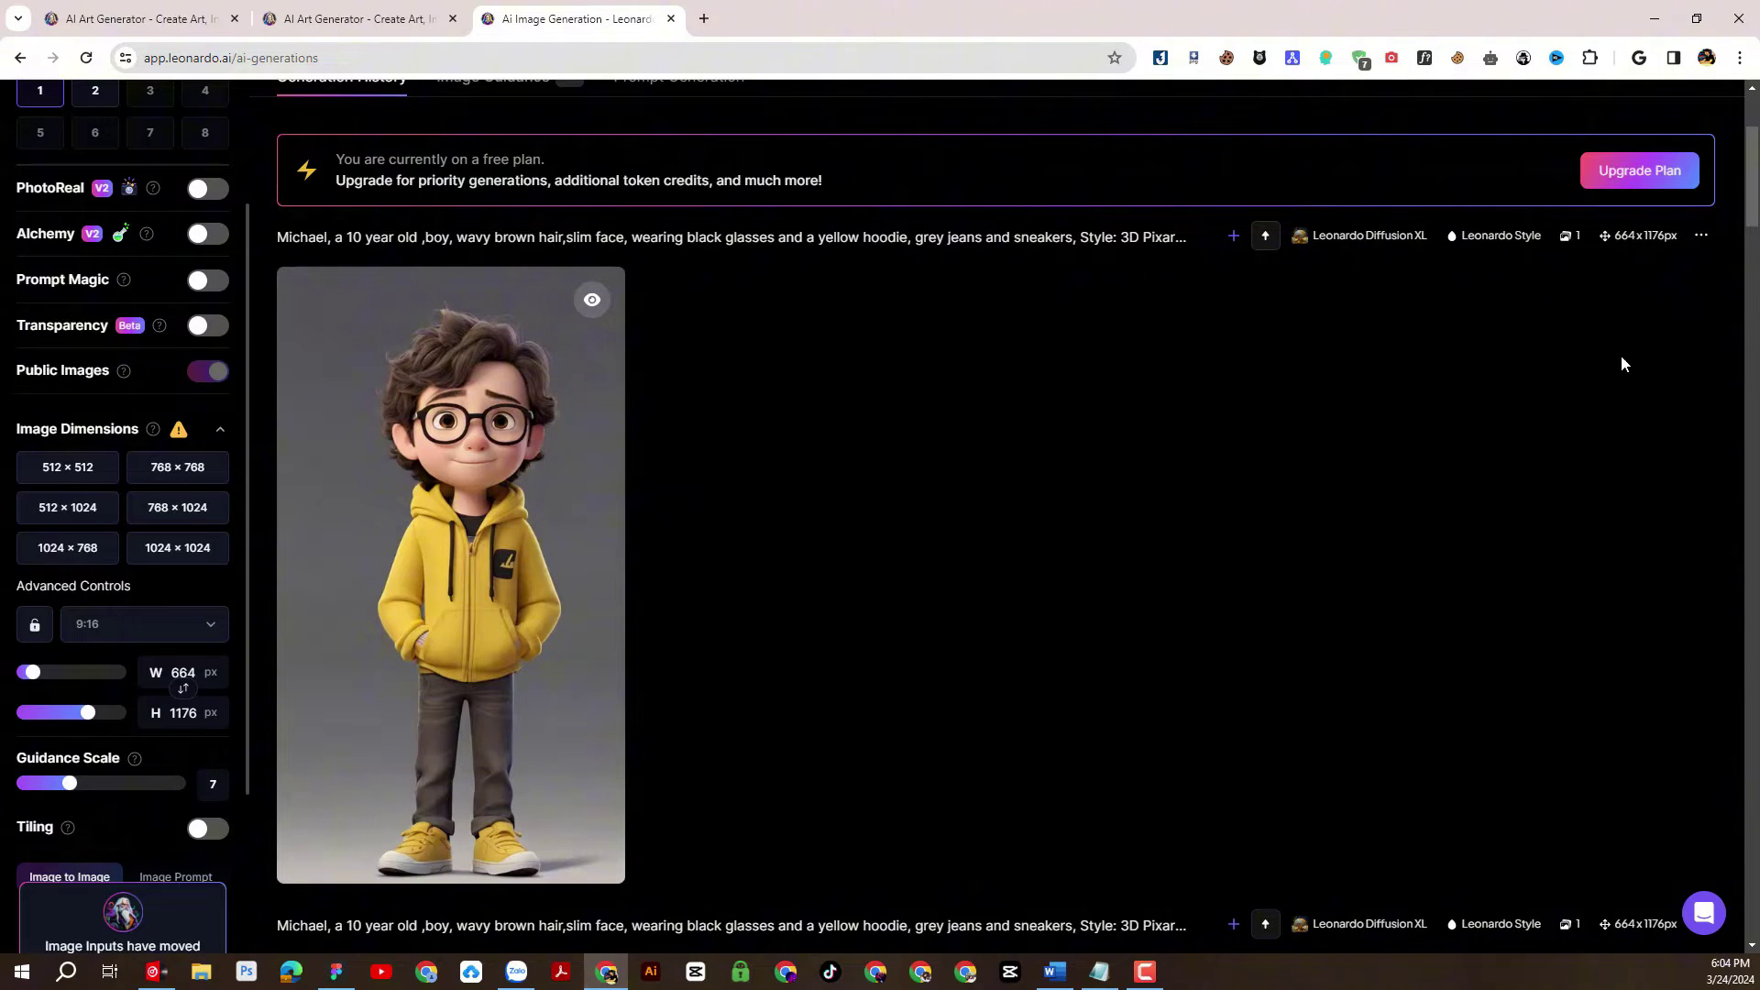
click(1701, 234)
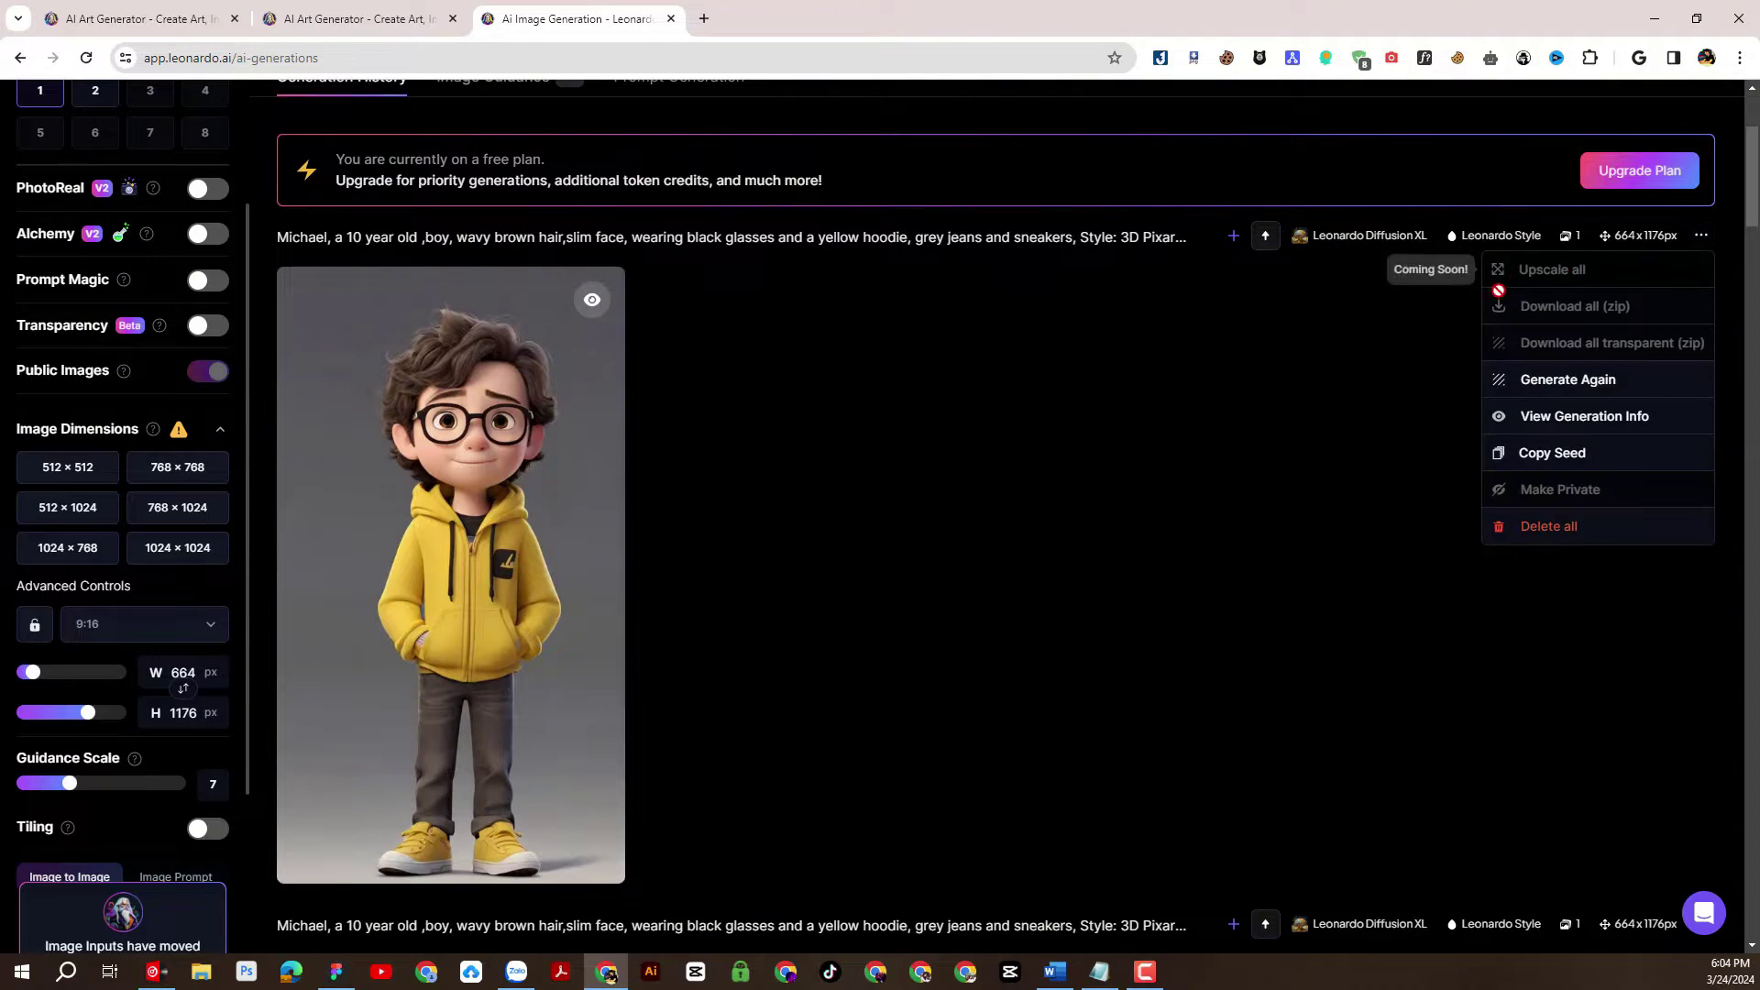
click(1542, 464)
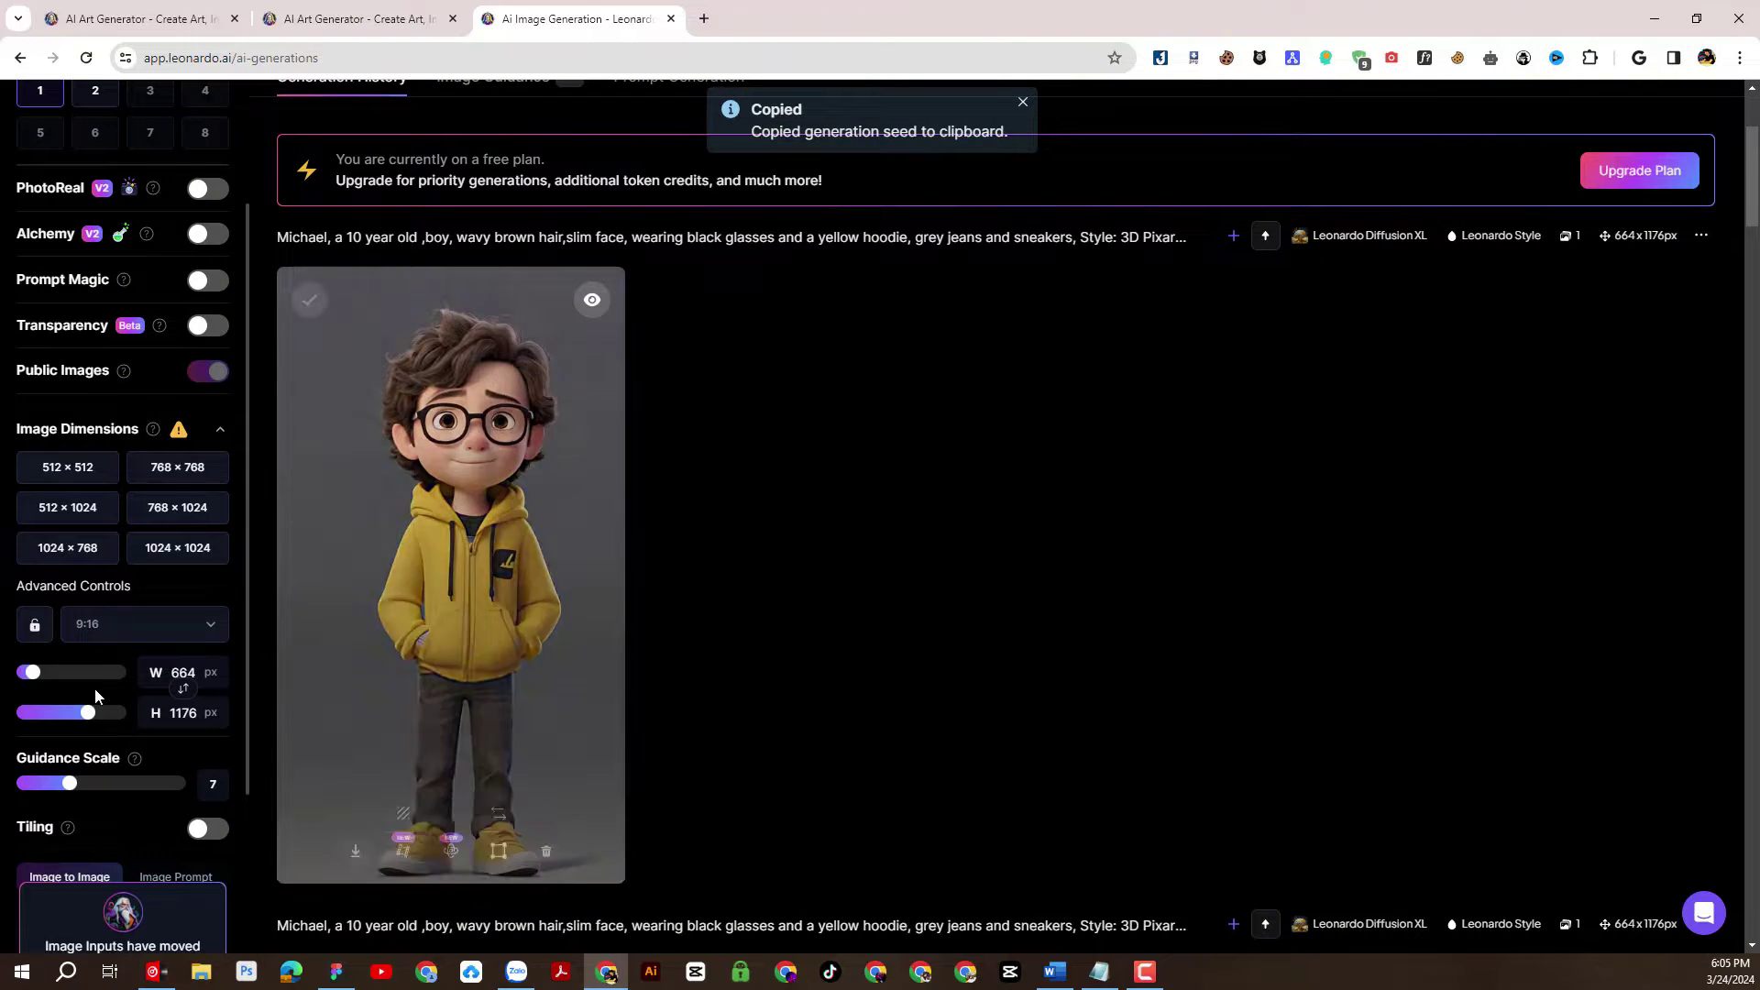
Show the advanced settings, enable the fixed seed and paste the copied seed 97342208.
scroll(91, 689, down, 2)
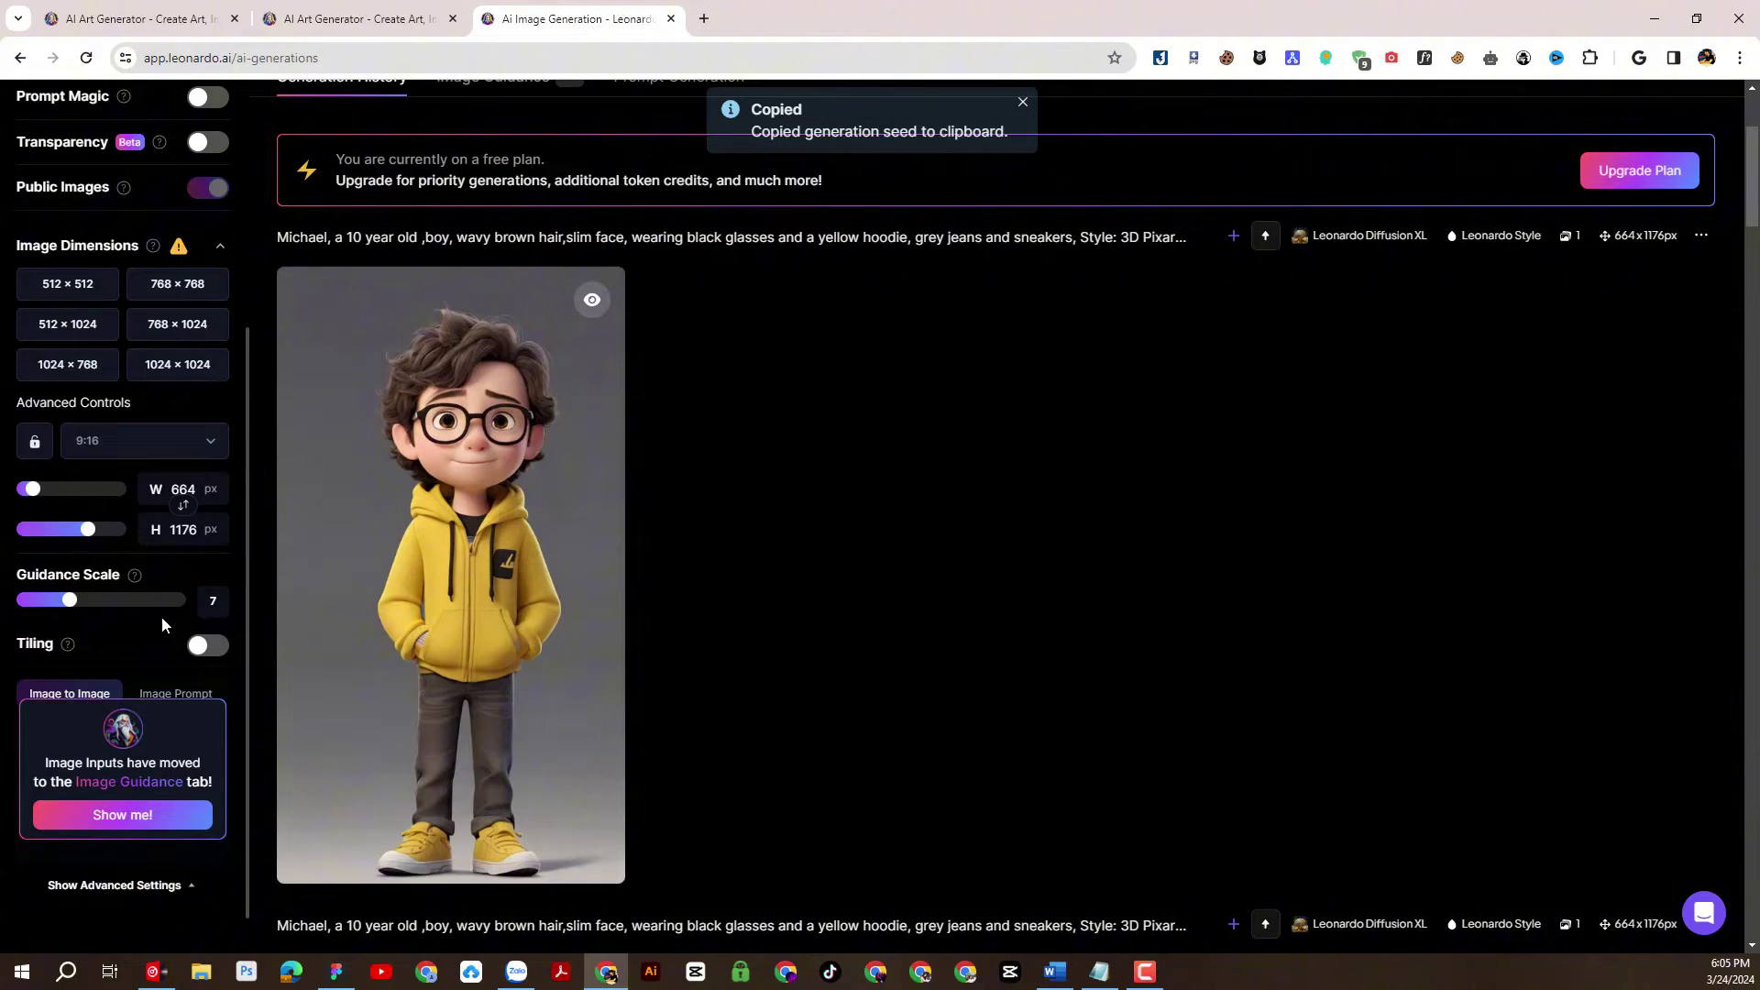
scroll(161, 616, down, 1)
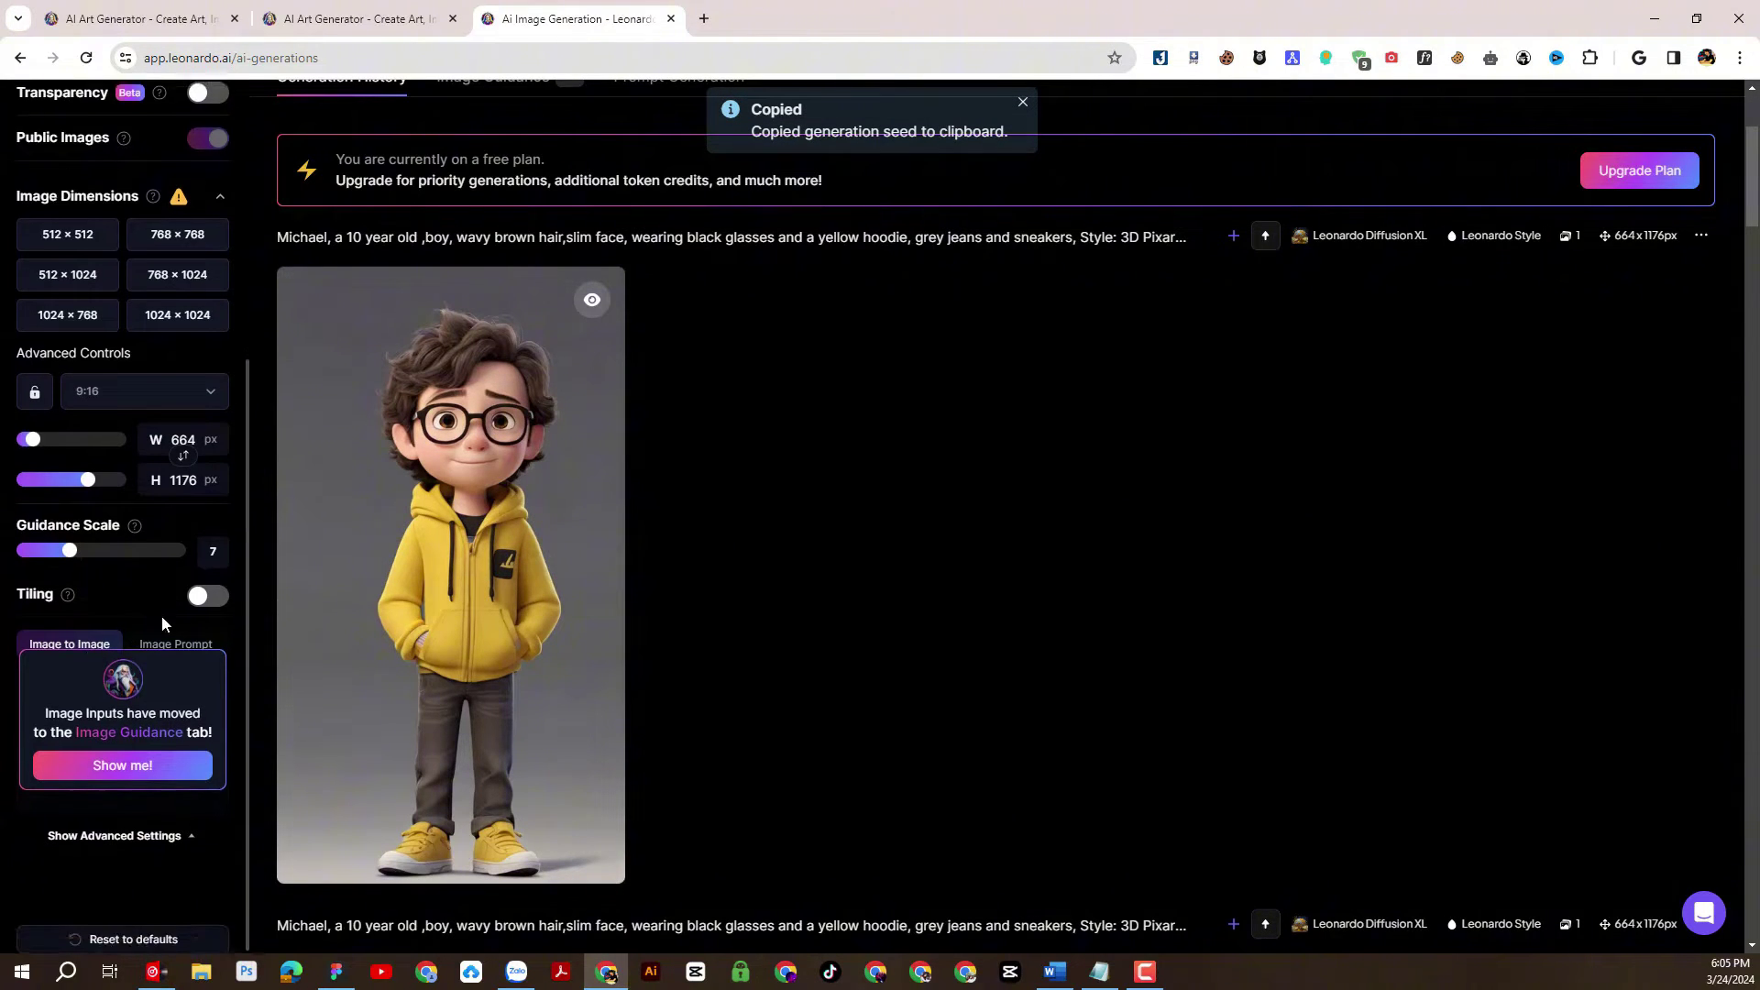
click(197, 835)
scroll(138, 697, down, 3)
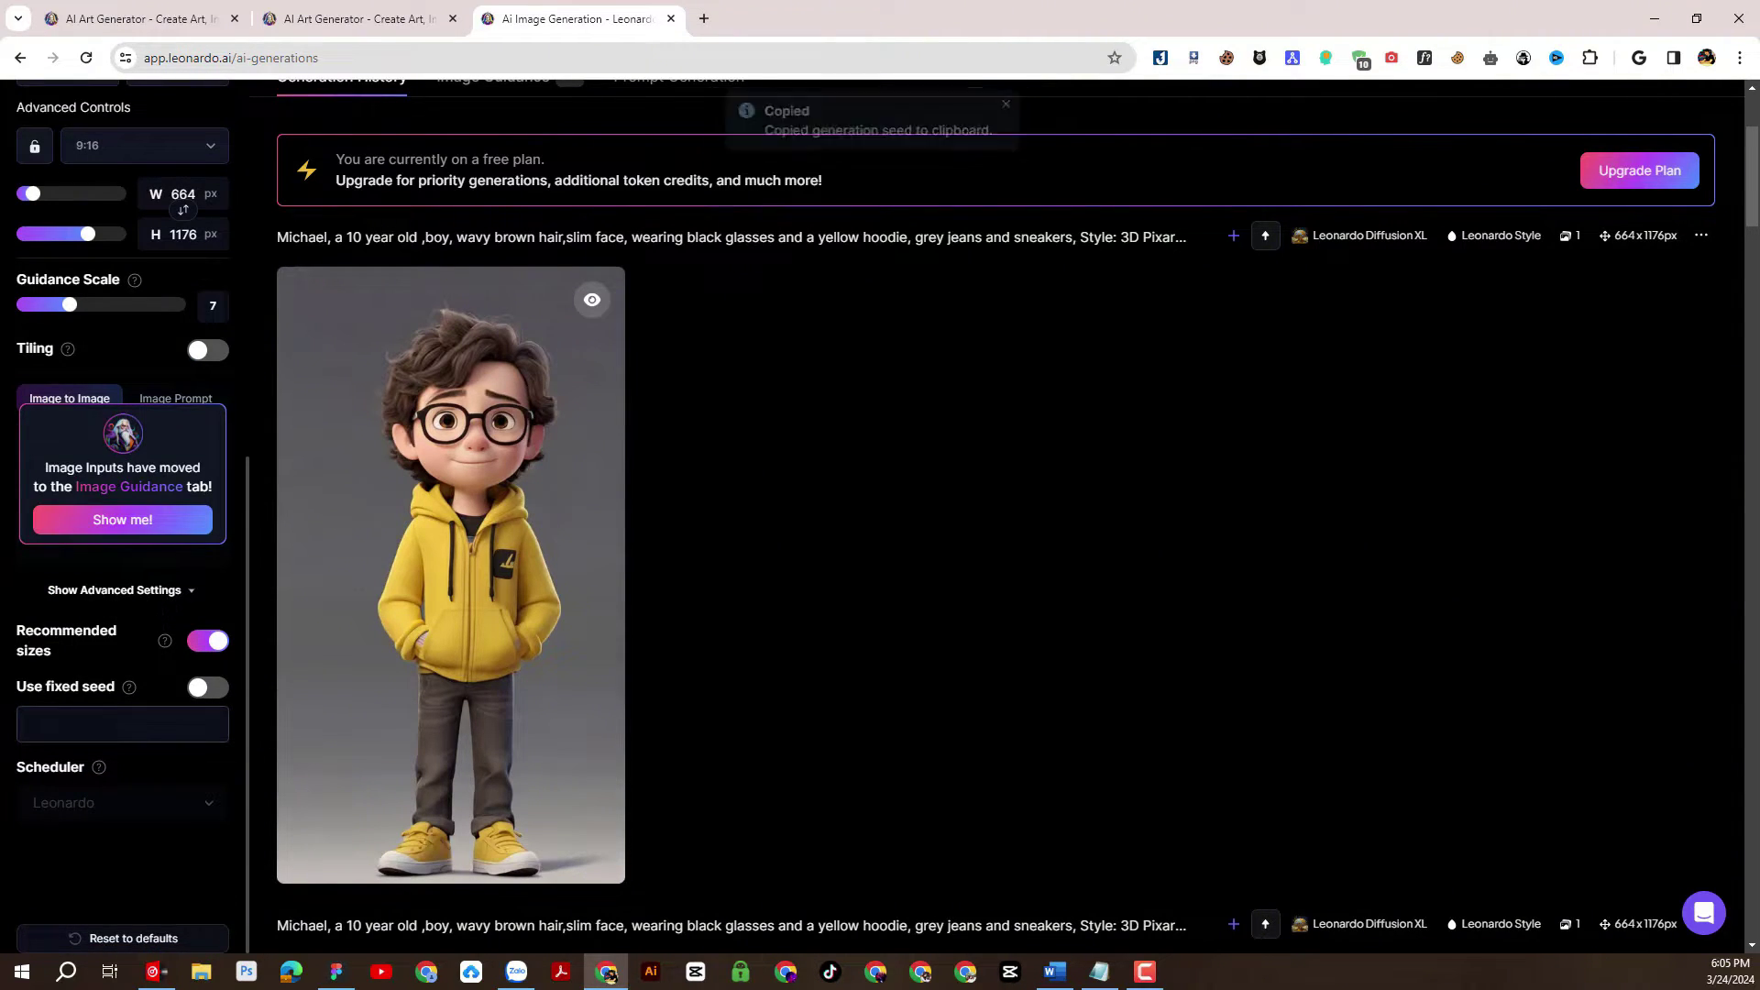
click(112, 723)
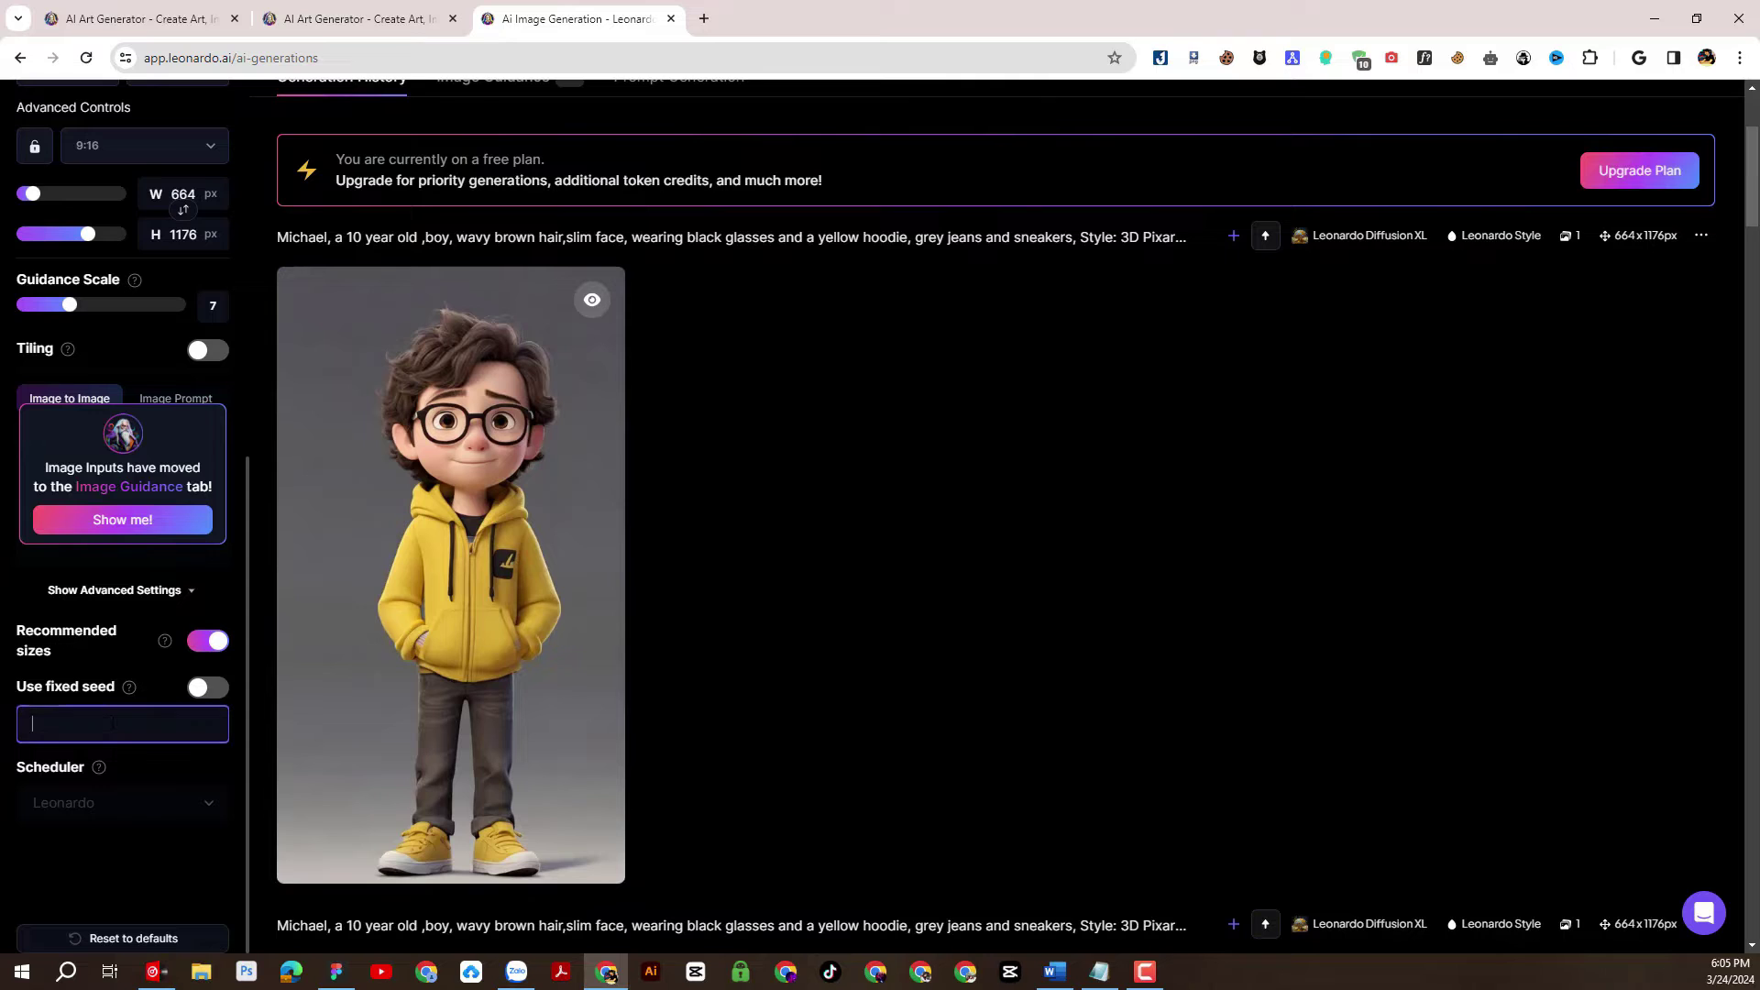
click(206, 688)
click(118, 724)
right_click(117, 723)
key(Escape)
key(ctrl+v)
click(845, 667)
Add "sitting on a park bench" before the style in the prompt and generate the image.
scroll(886, 462, up, 1)
scroll(883, 455, up, 2)
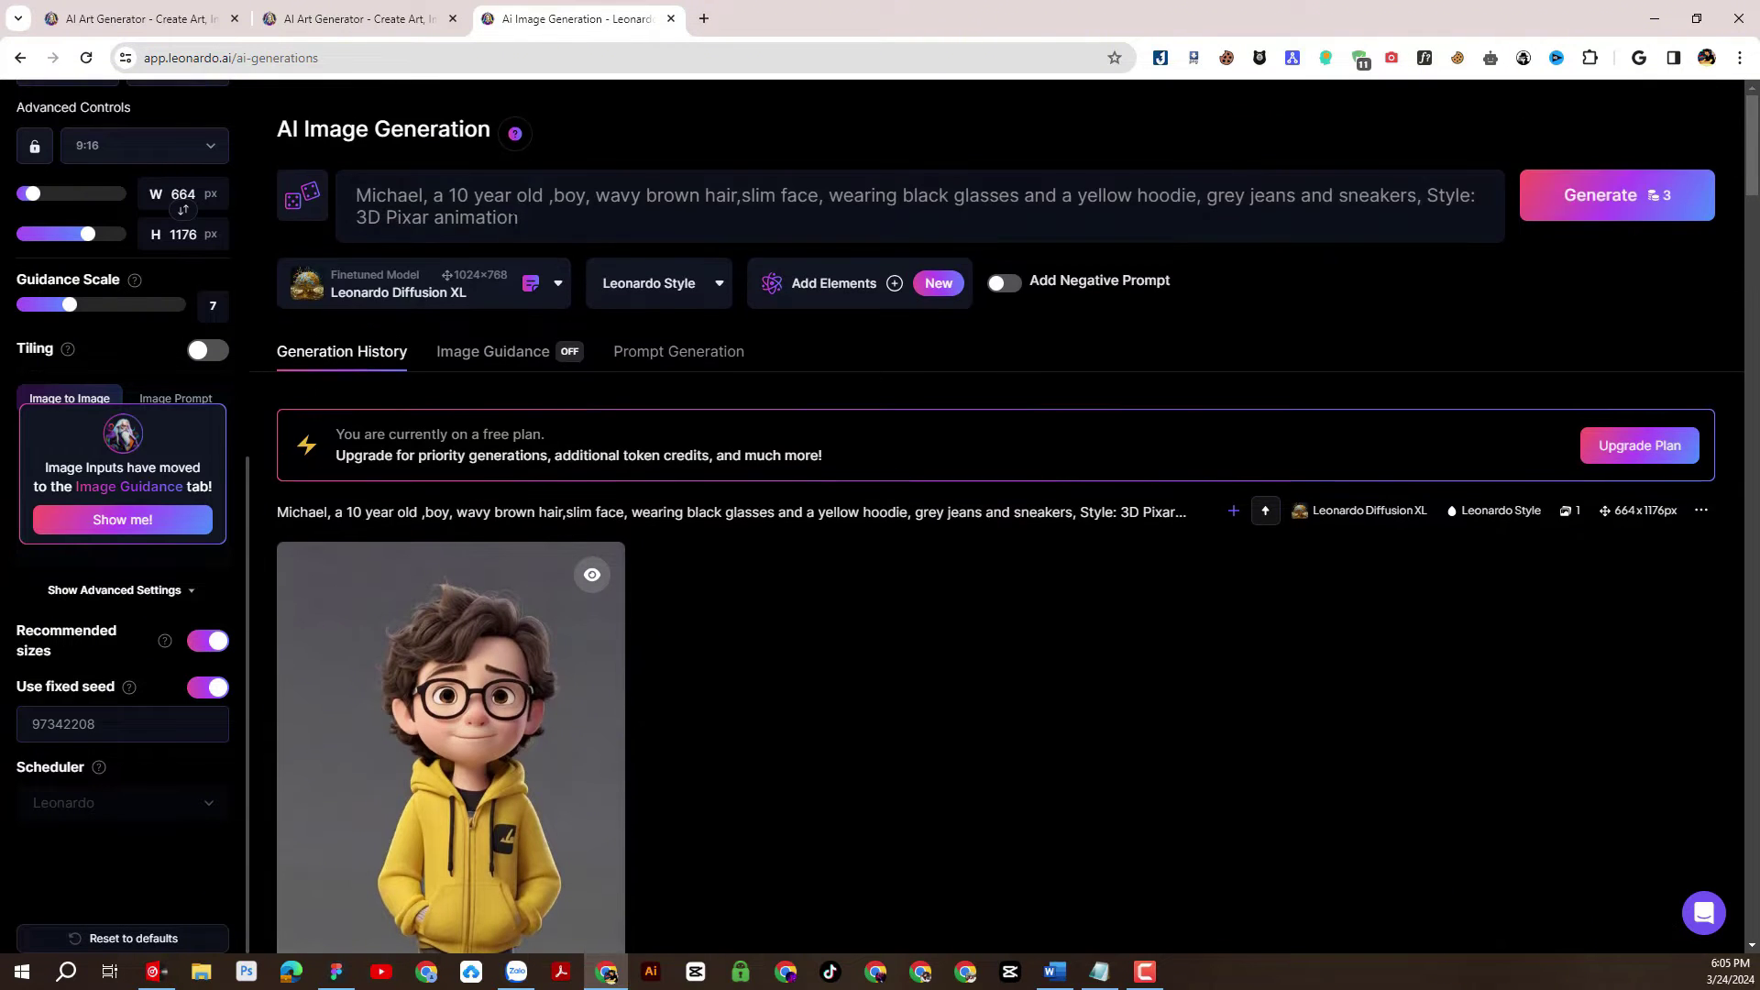
drag(509, 218, 365, 195)
drag(519, 217, 355, 195)
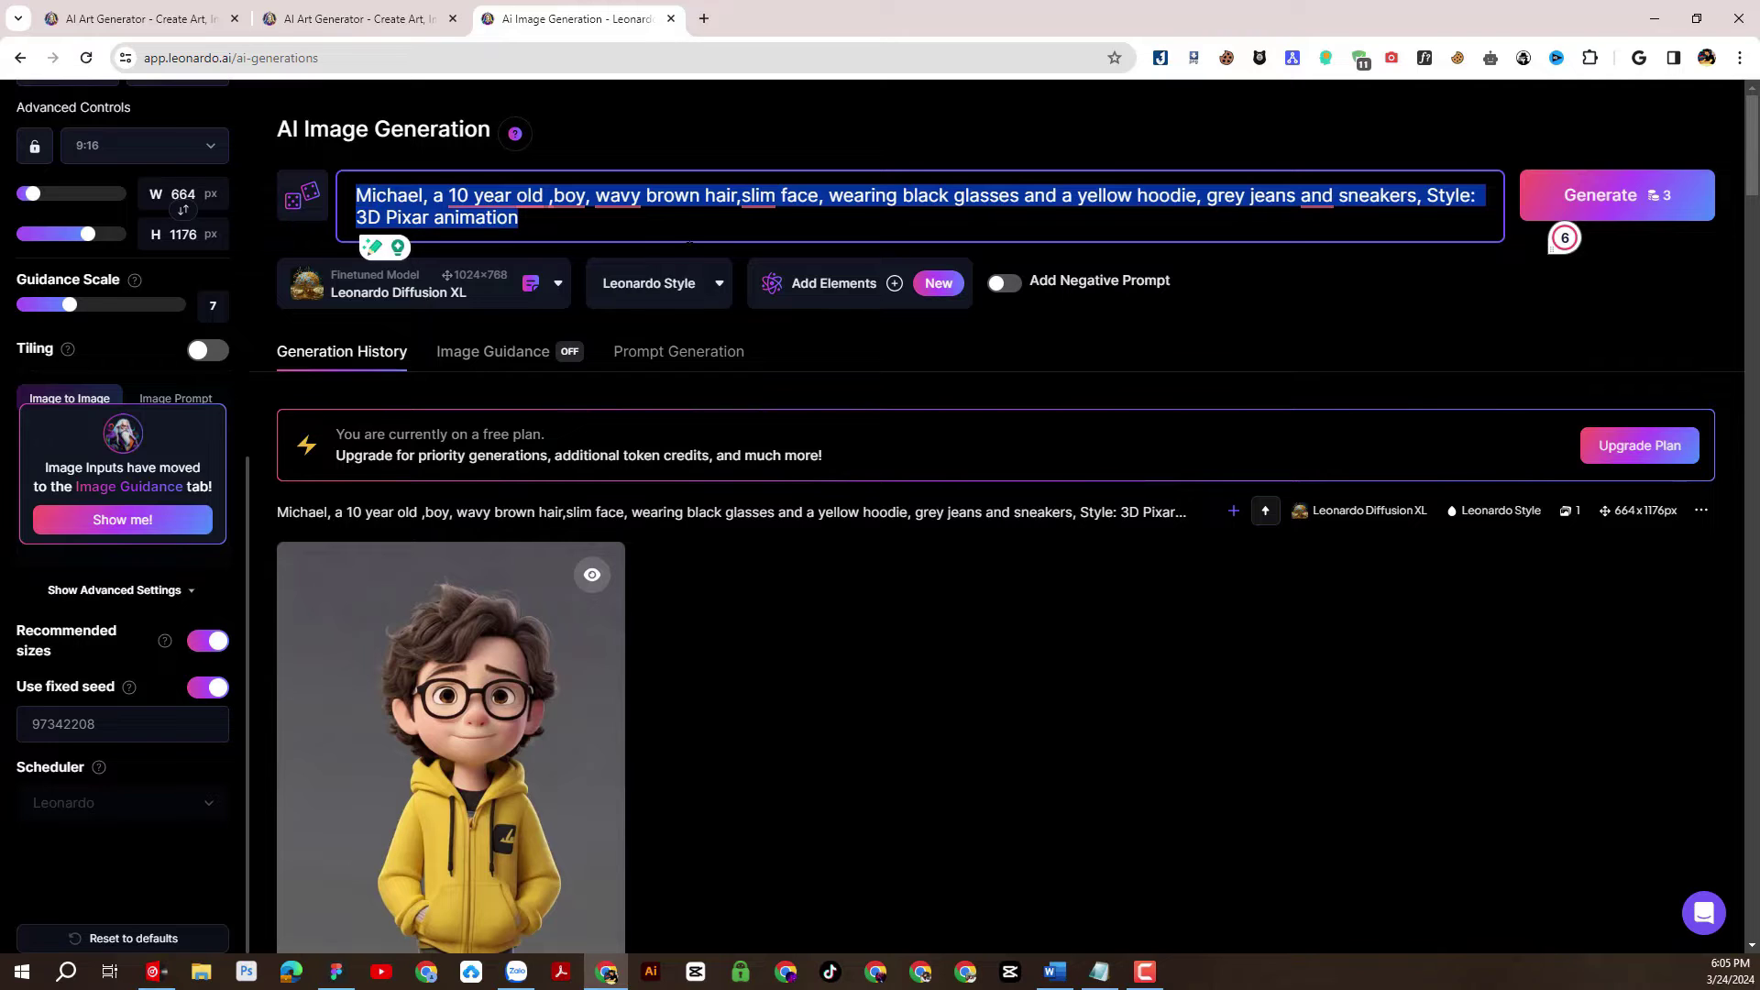
click(689, 240)
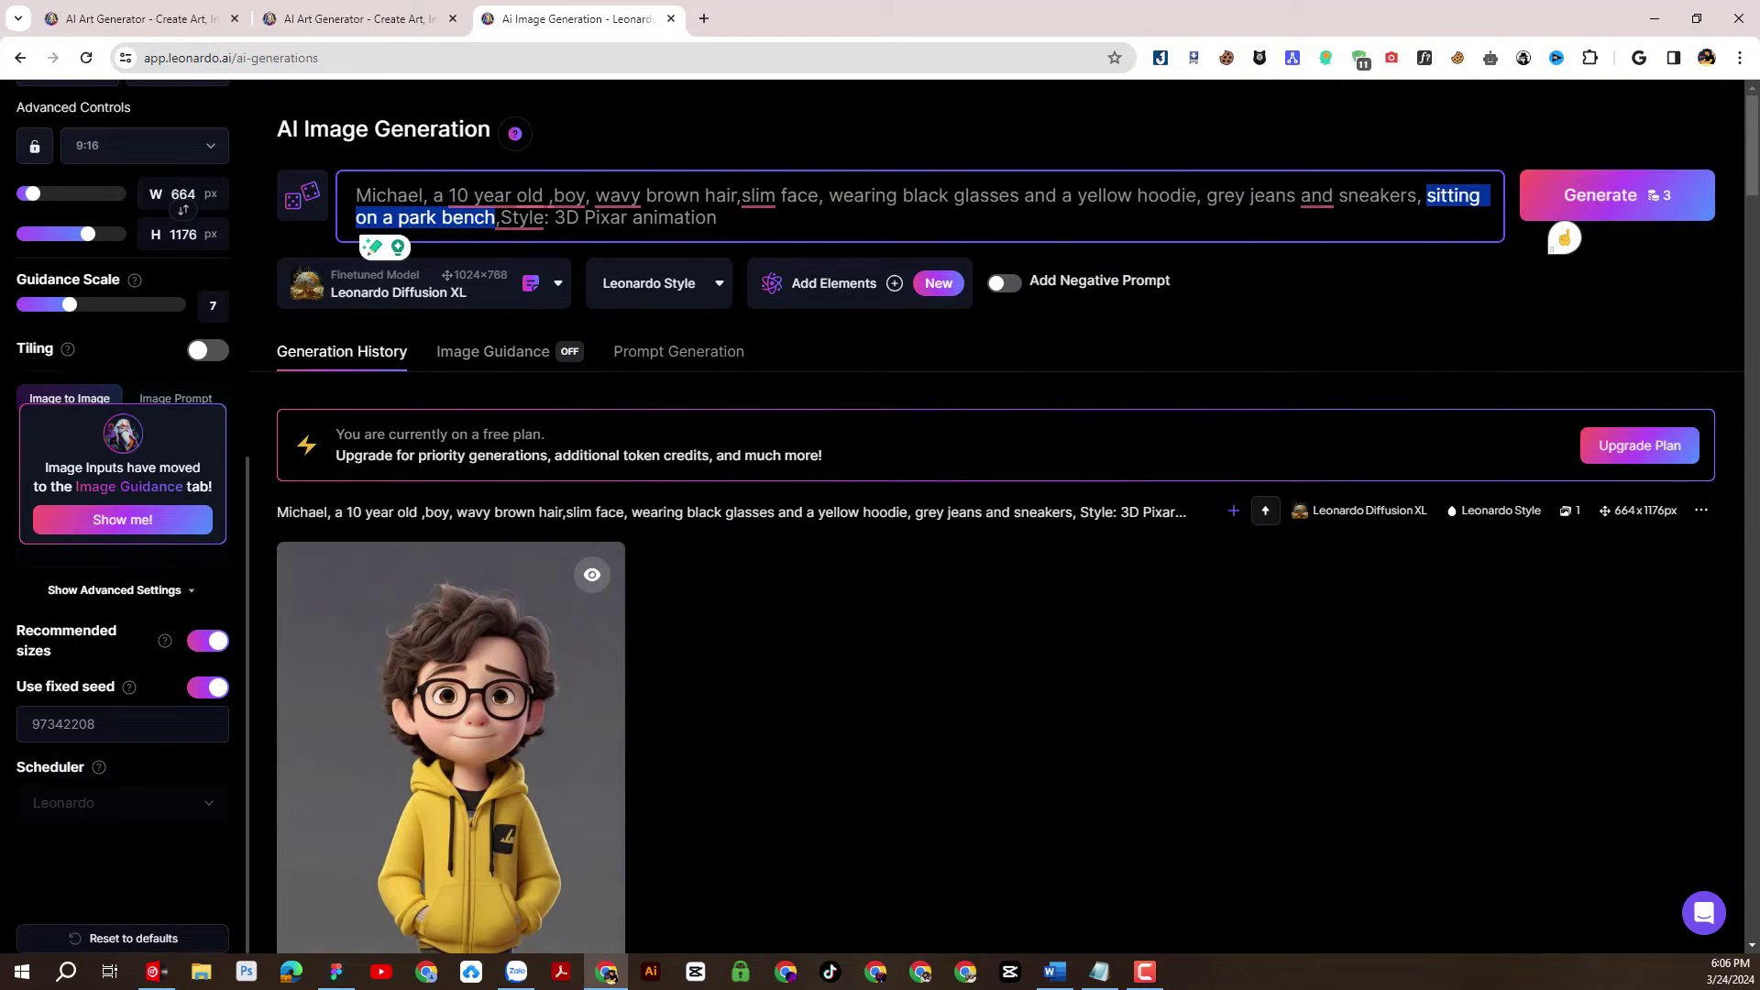
mouse_move(411, 194)
drag(352, 195, 718, 218)
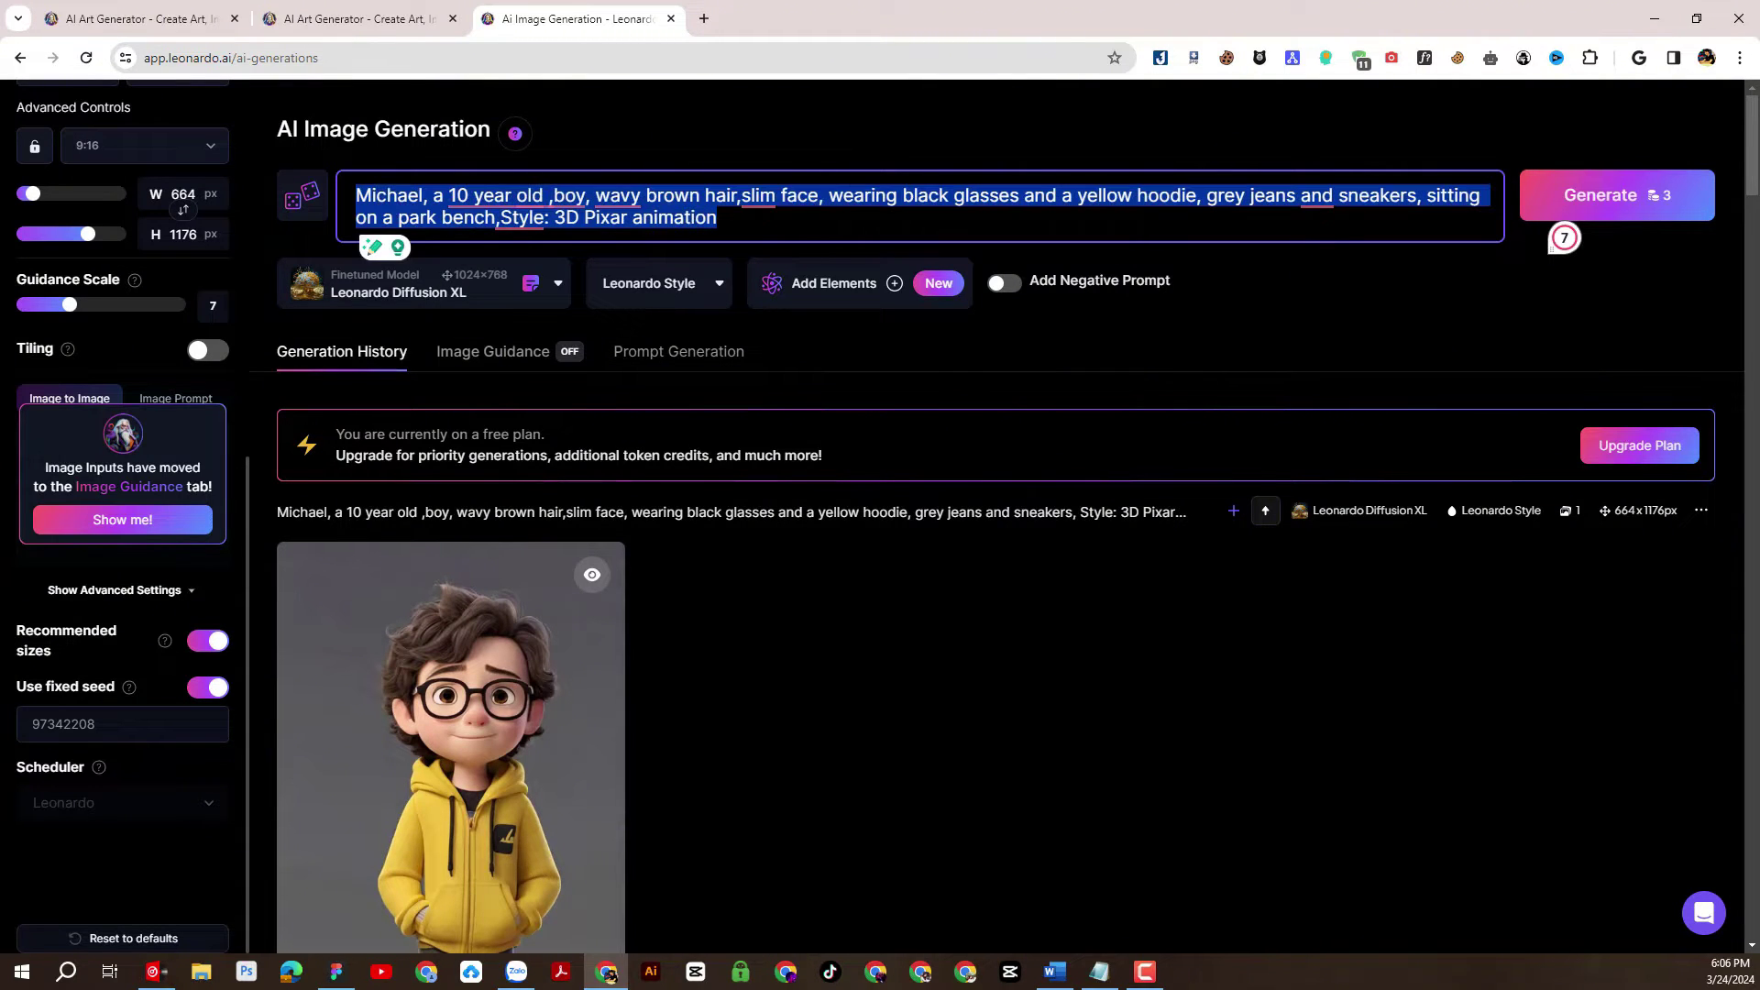
click(1406, 195)
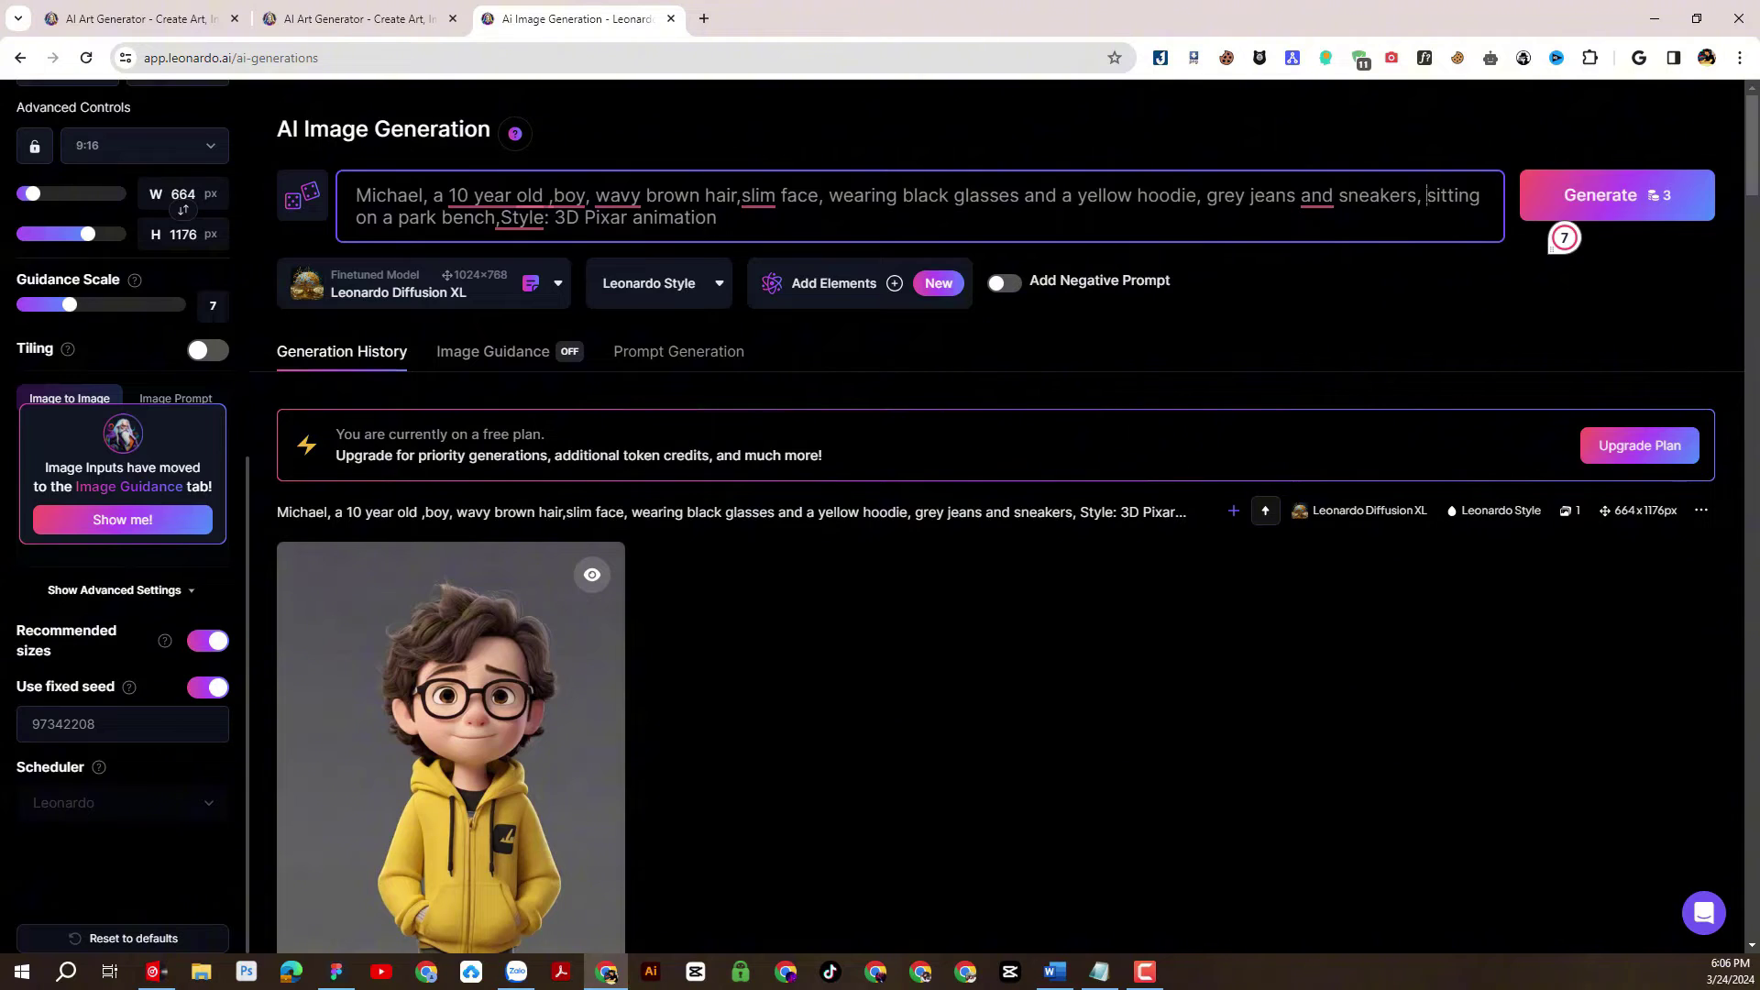
drag(1426, 195, 496, 217)
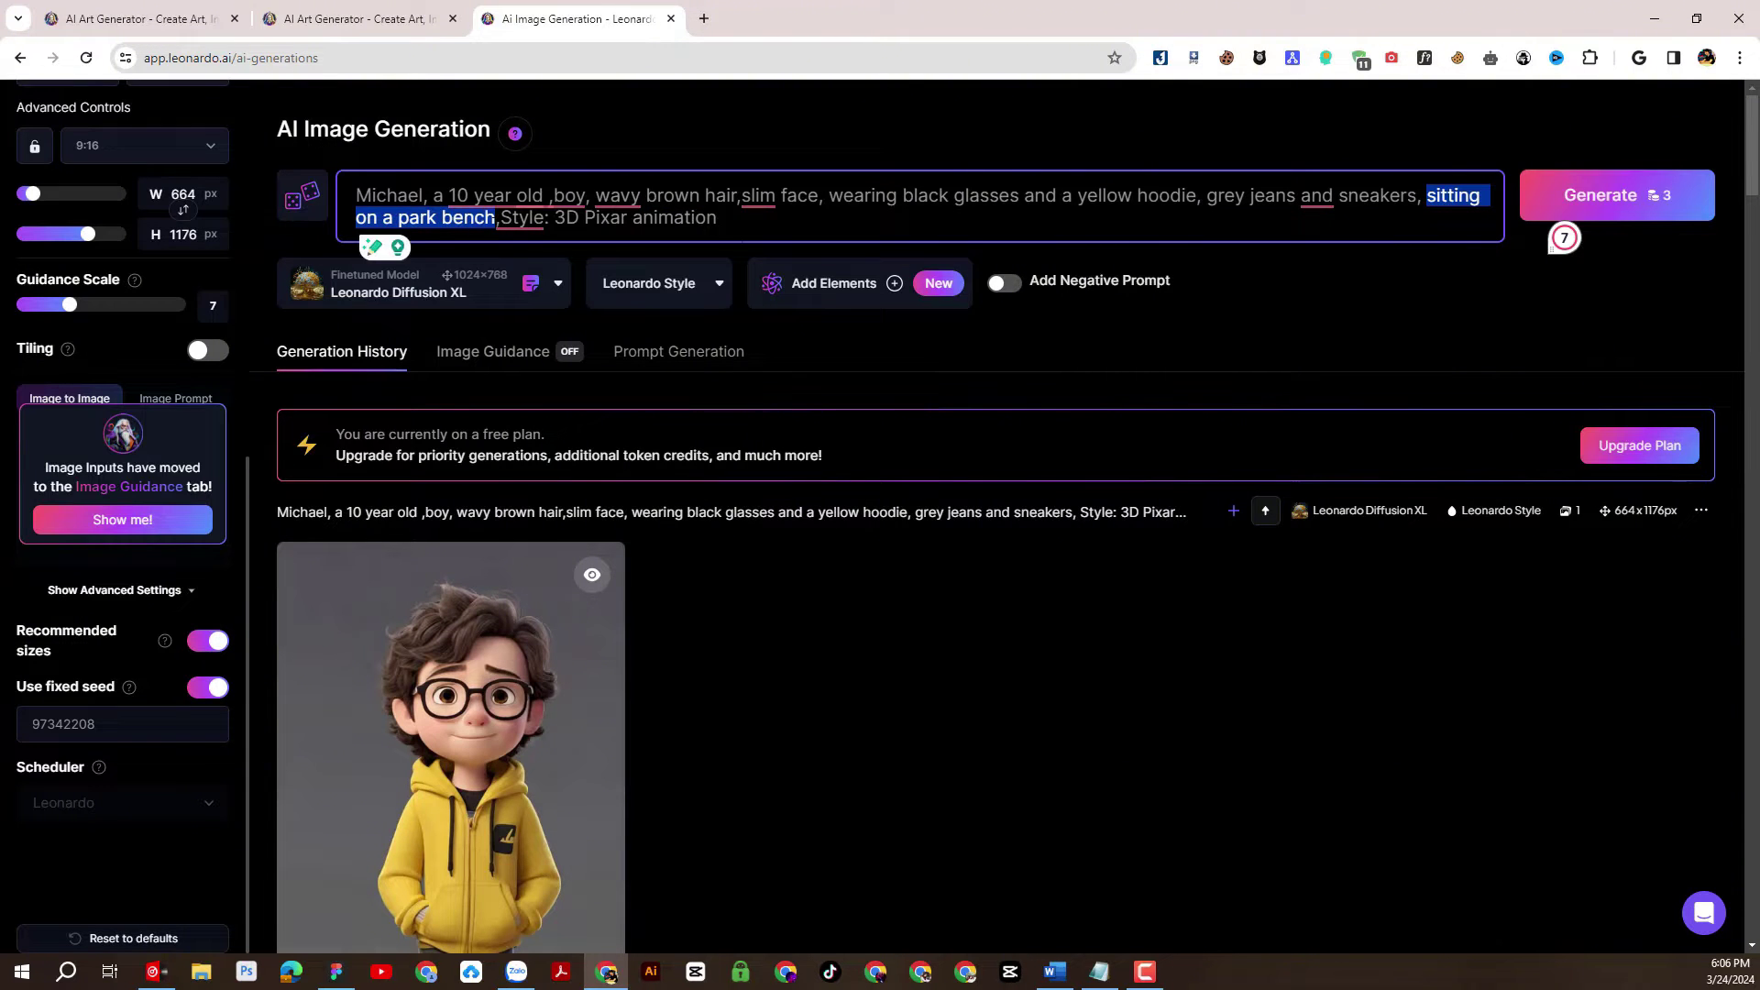
click(1618, 204)
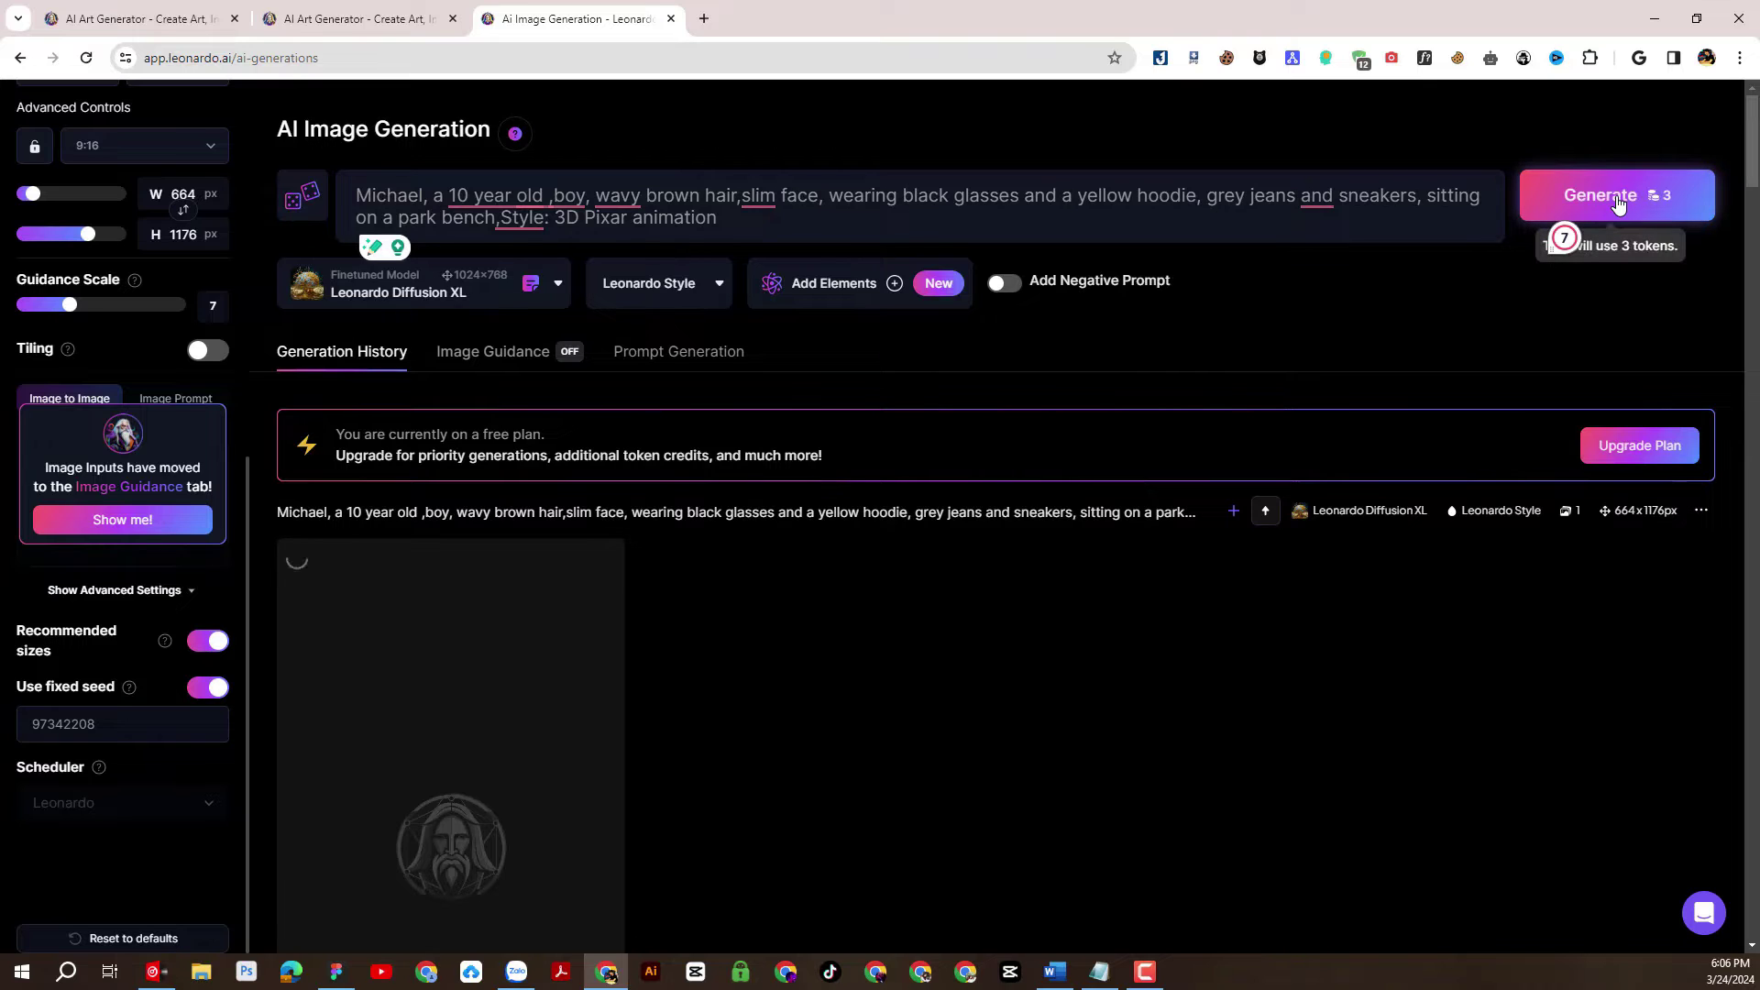
Examine the new park bench image and compare the boy with the earlier full-body image in the generation history.
scroll(1269, 445, down, 3)
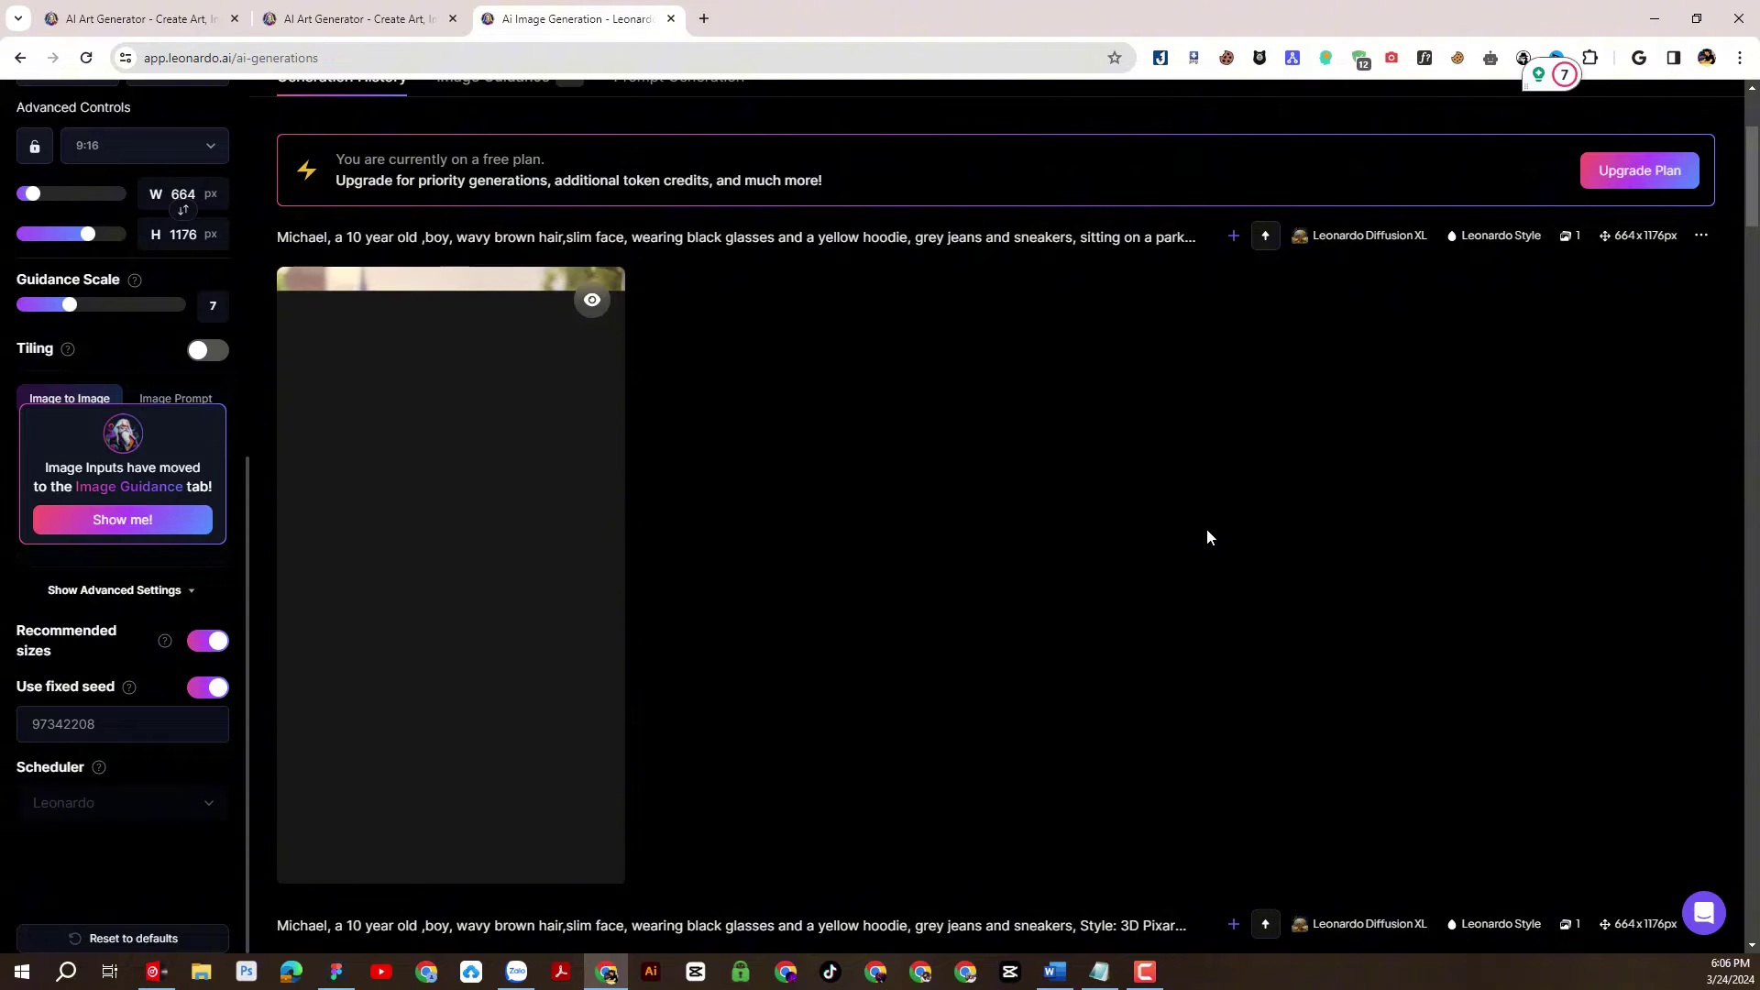
scroll(1207, 530, down, 1)
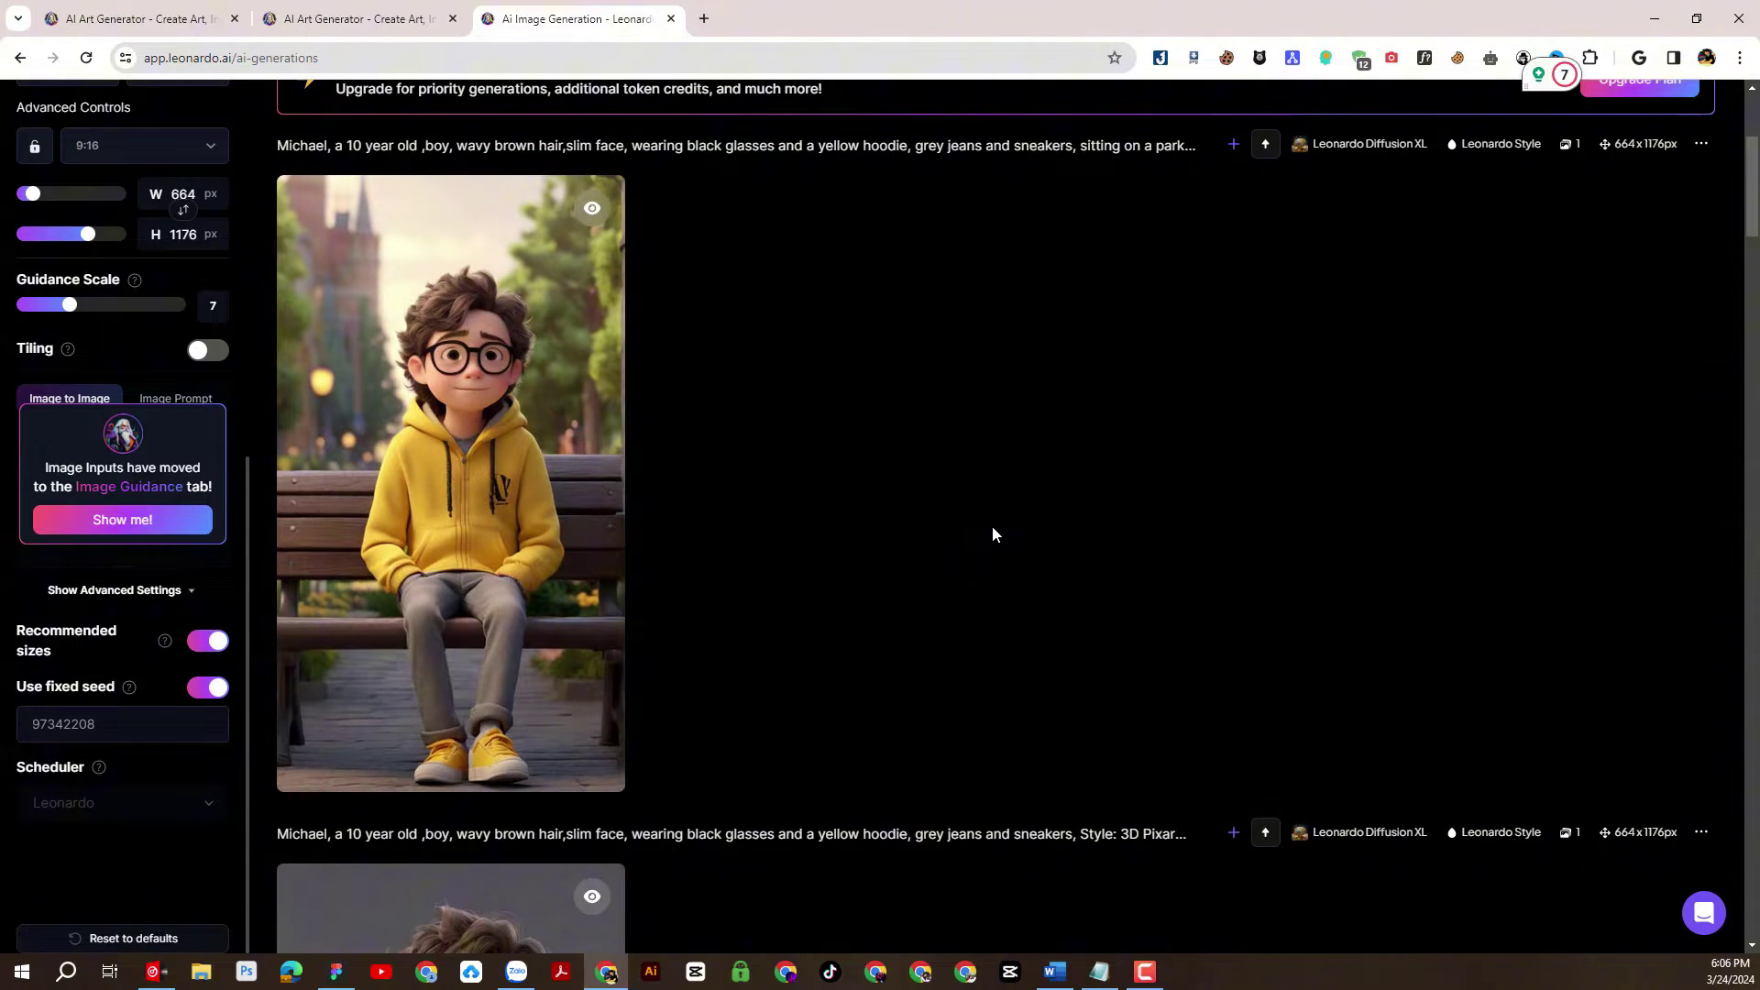
scroll(983, 535, up, 3)
scroll(627, 379, down, 2)
scroll(627, 379, down, 4)
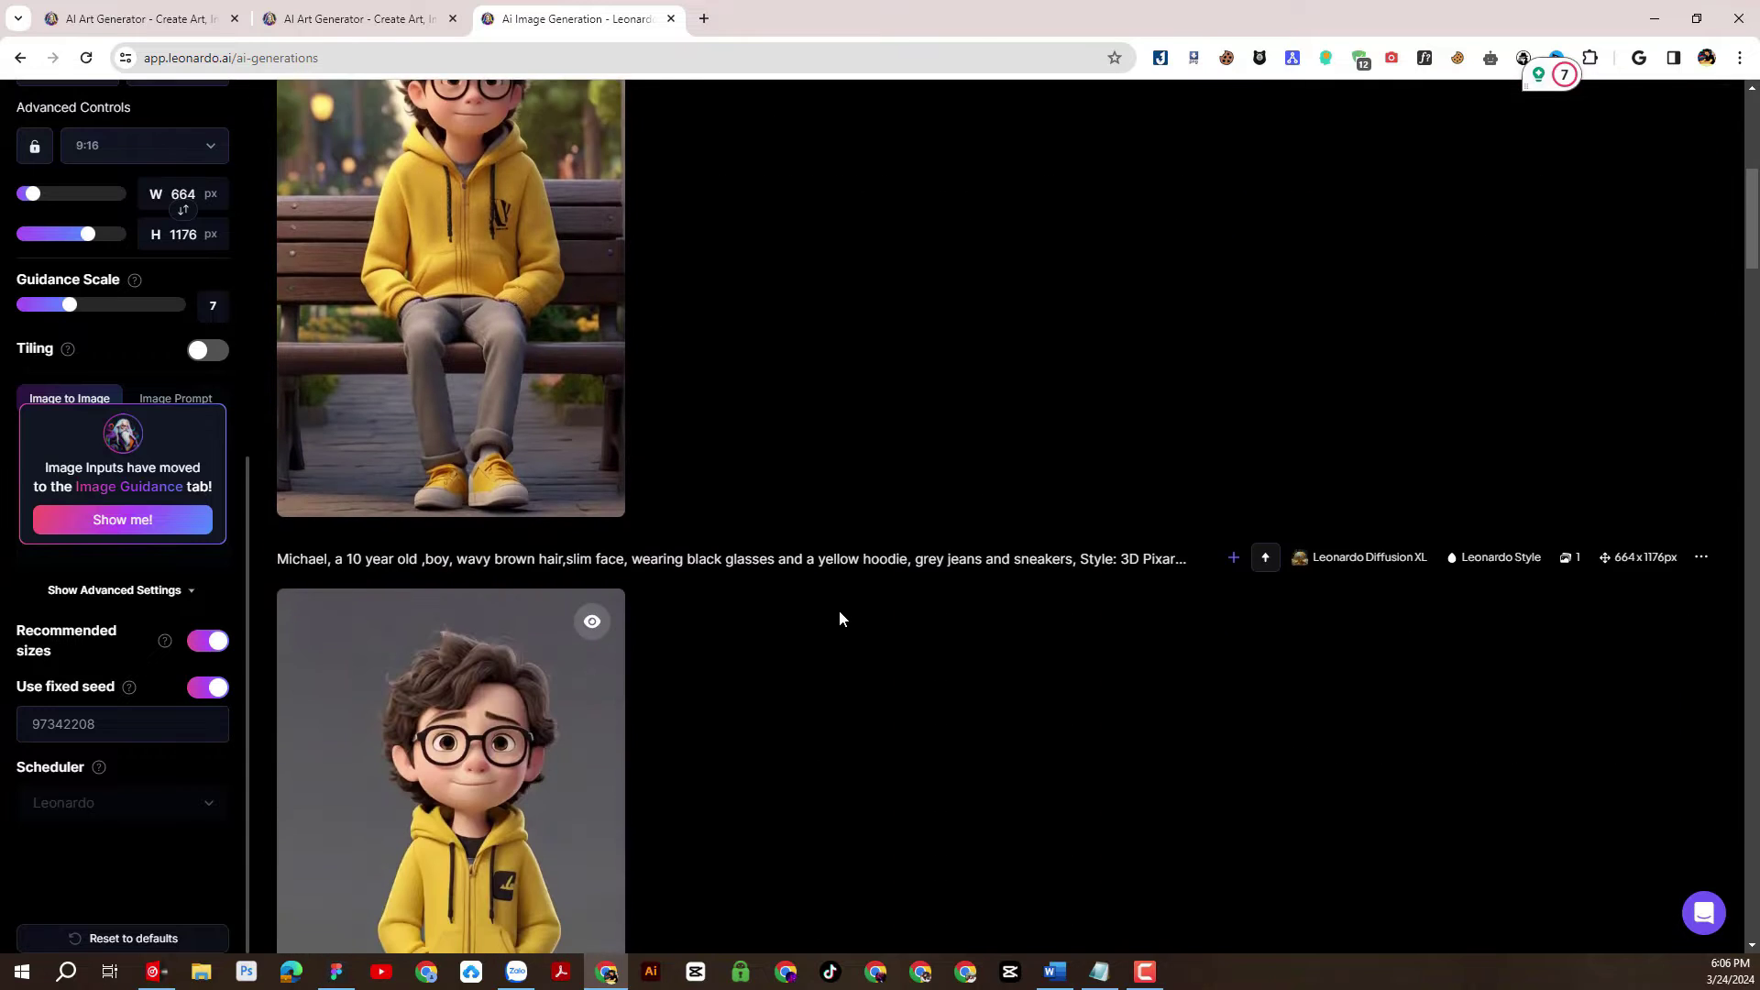
scroll(825, 612, down, 3)
scroll(287, 590, up, 3)
scroll(117, 609, up, 1)
Select the fixed seed value for reference and recheck the boy's face and outfit across the two newest images.
click(122, 815)
key(ctrl+a)
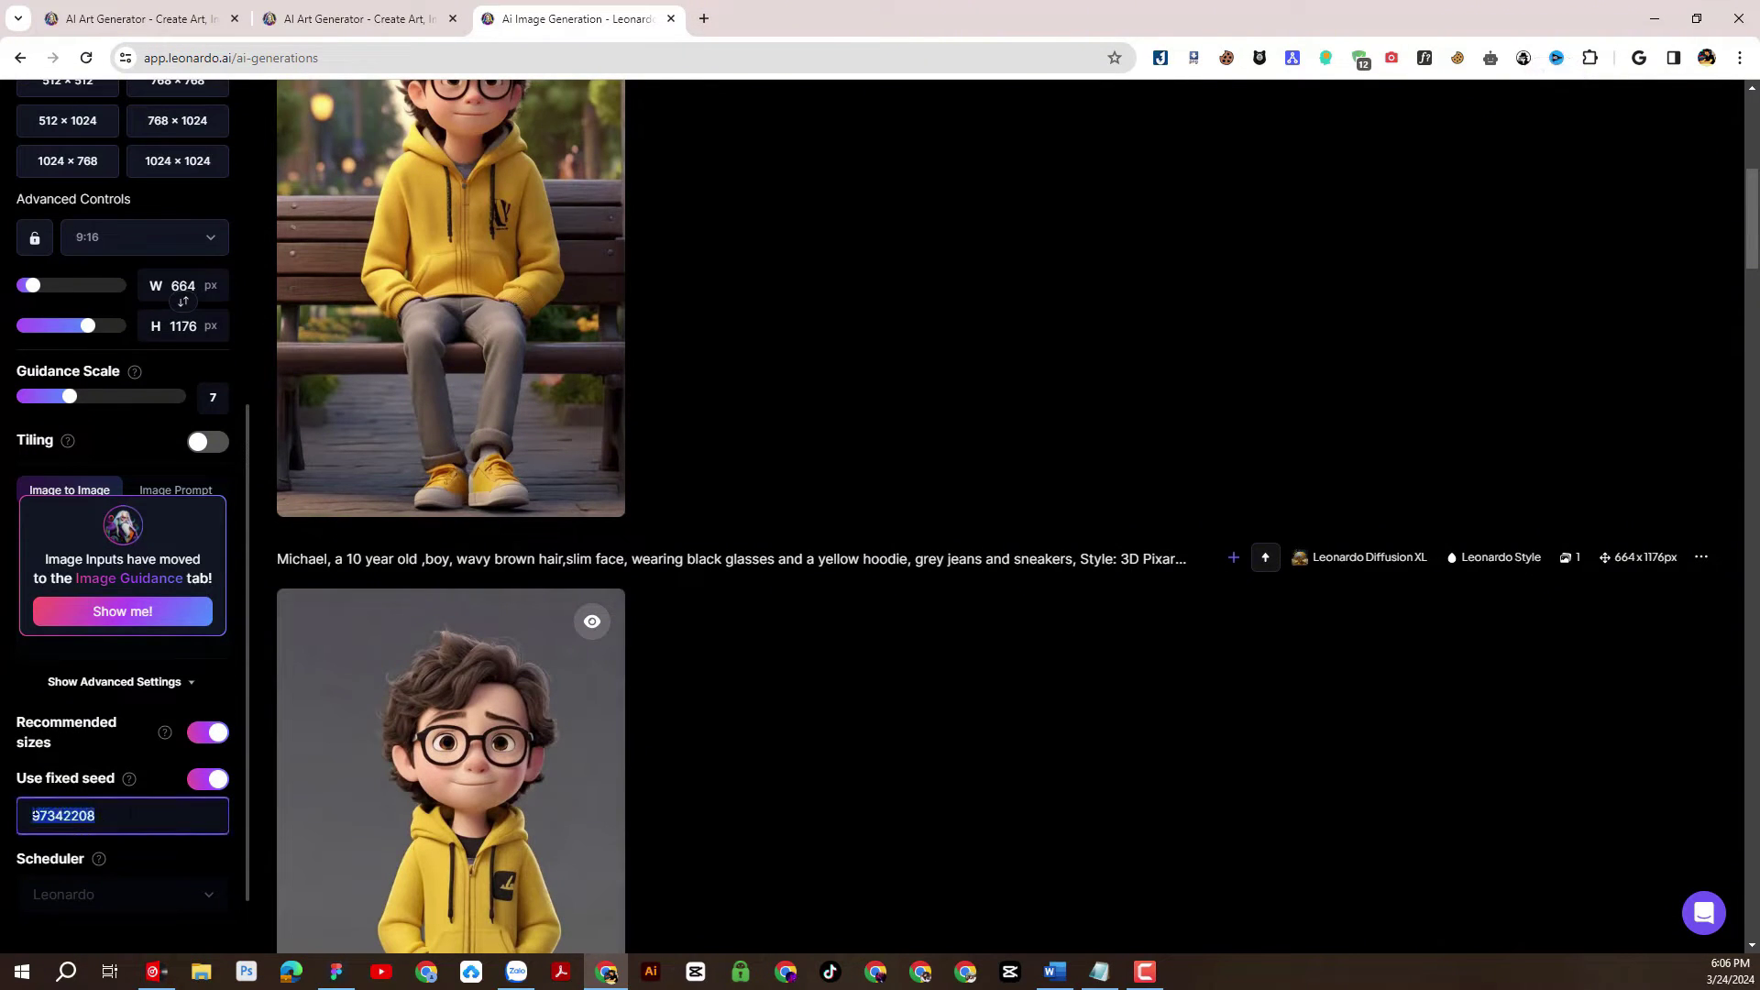
scroll(723, 702, down, 1)
scroll(738, 677, up, 4)
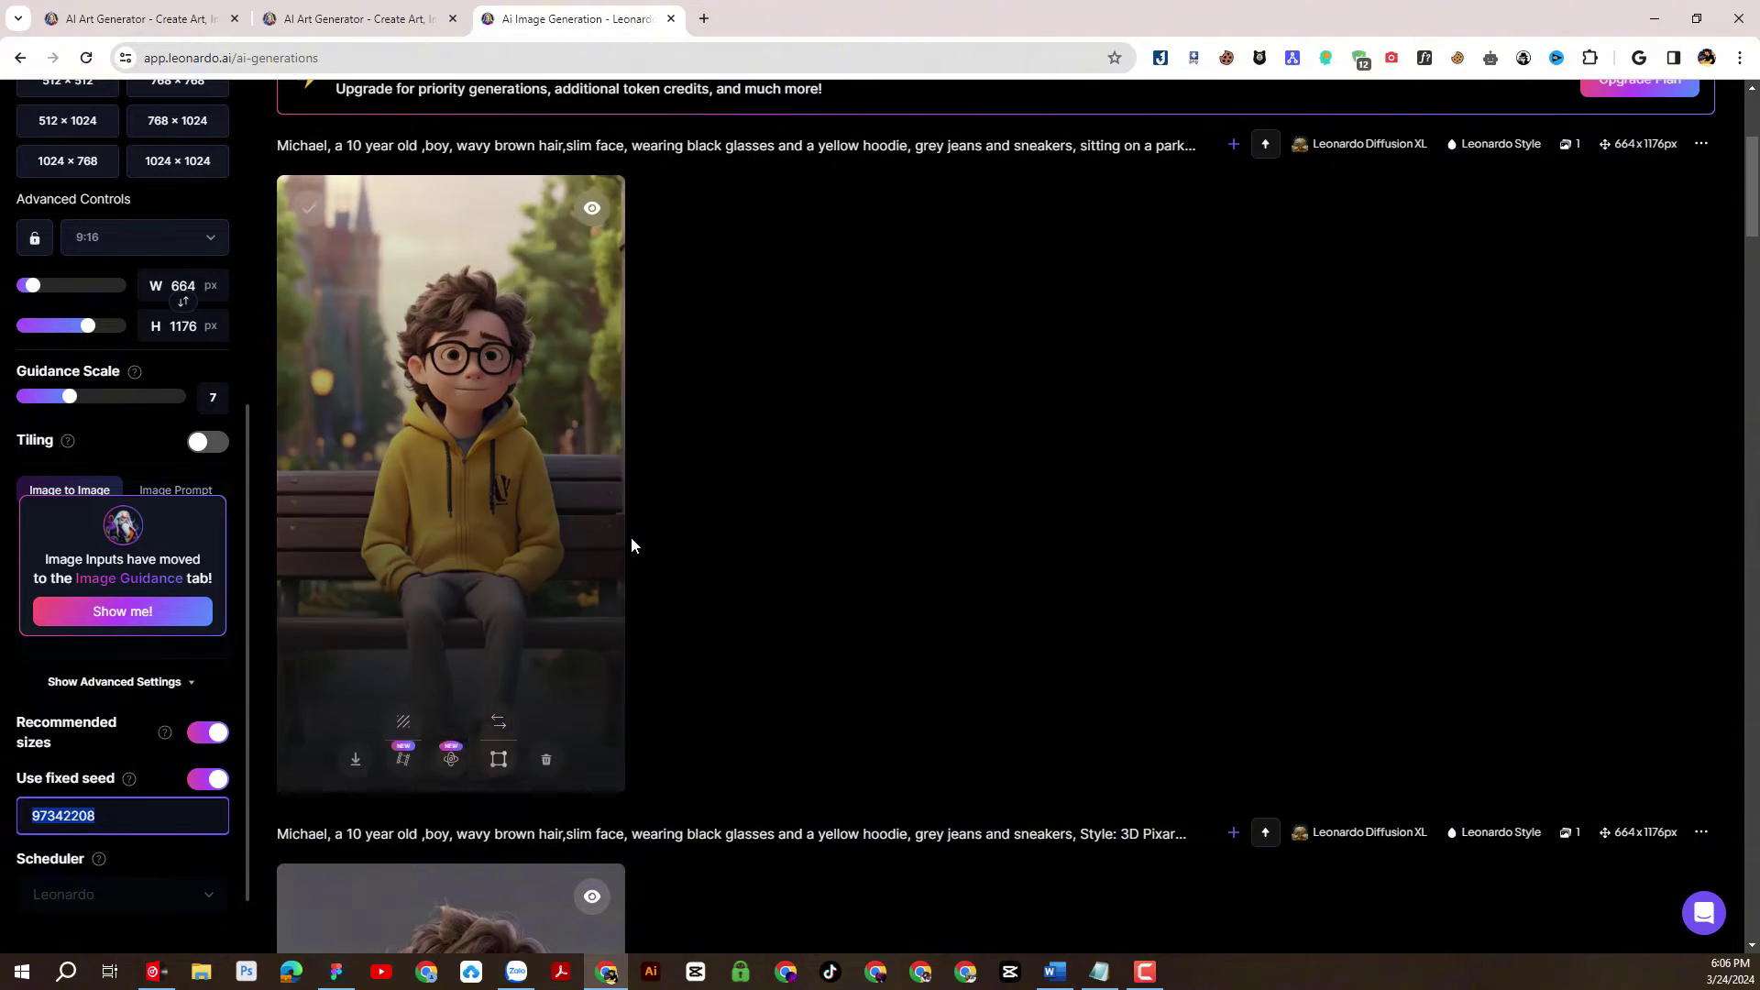
scroll(631, 536, down, 4)
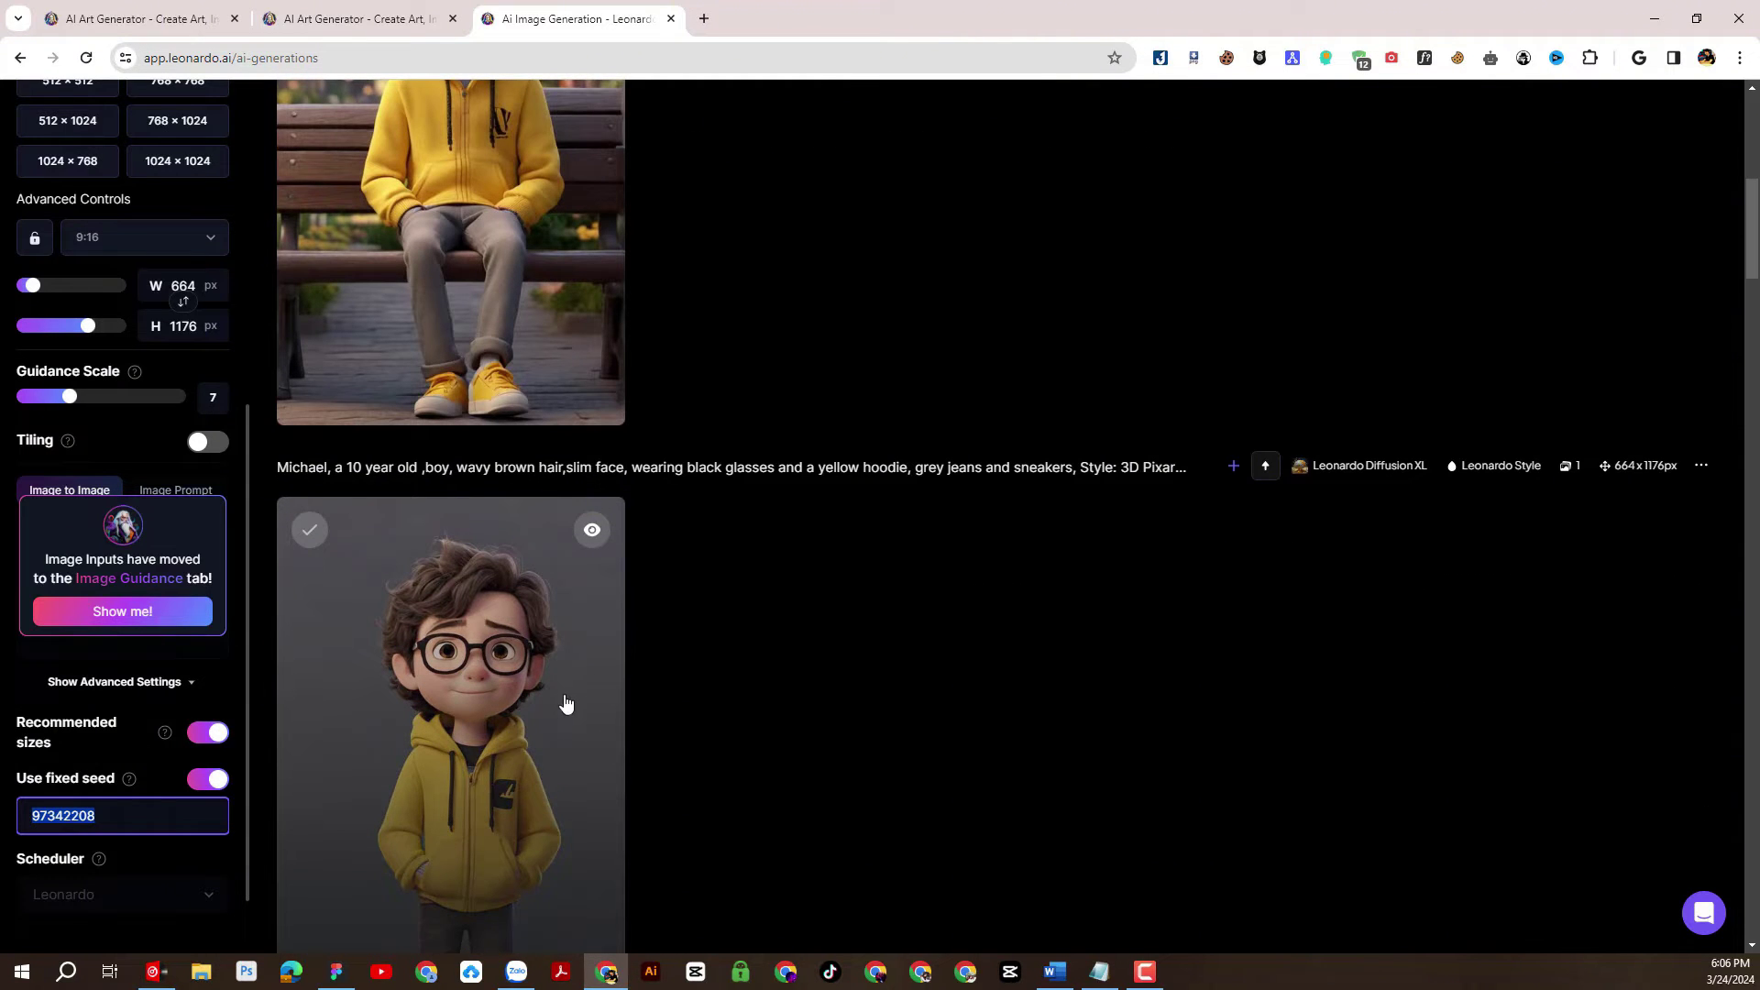
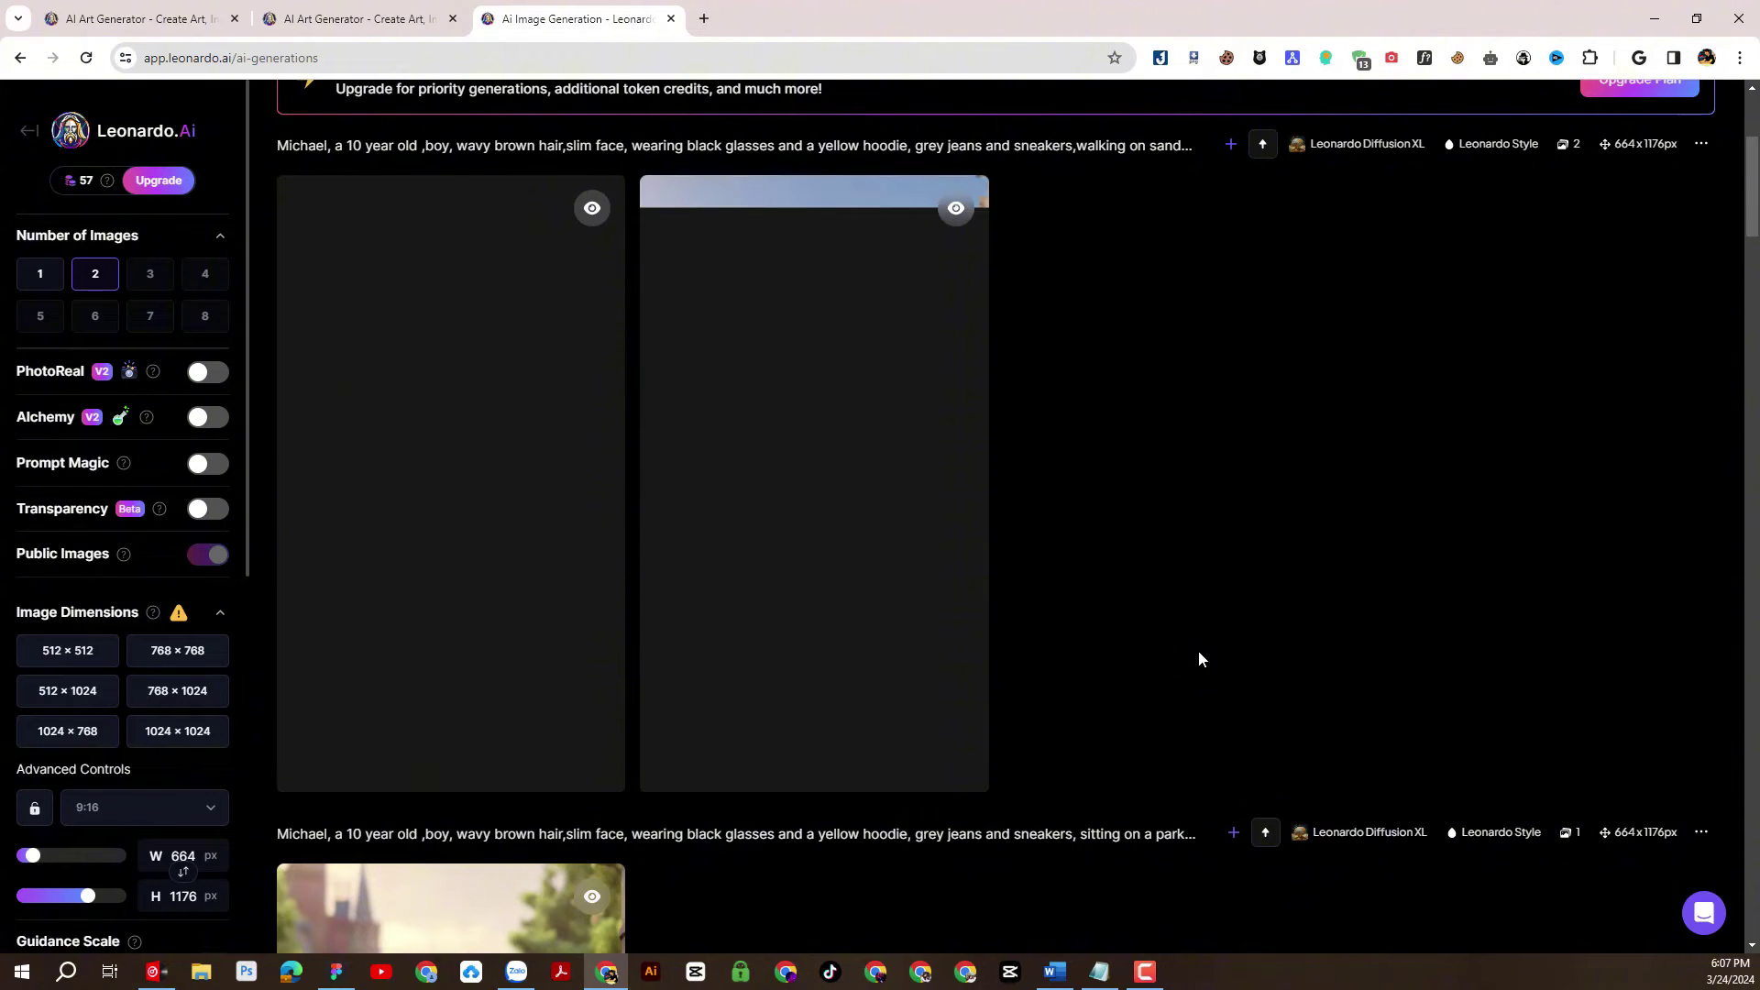
Examine the boy's face and outfit in the two beach images and compare them with the park bench image.
scroll(1199, 652, down, 3)
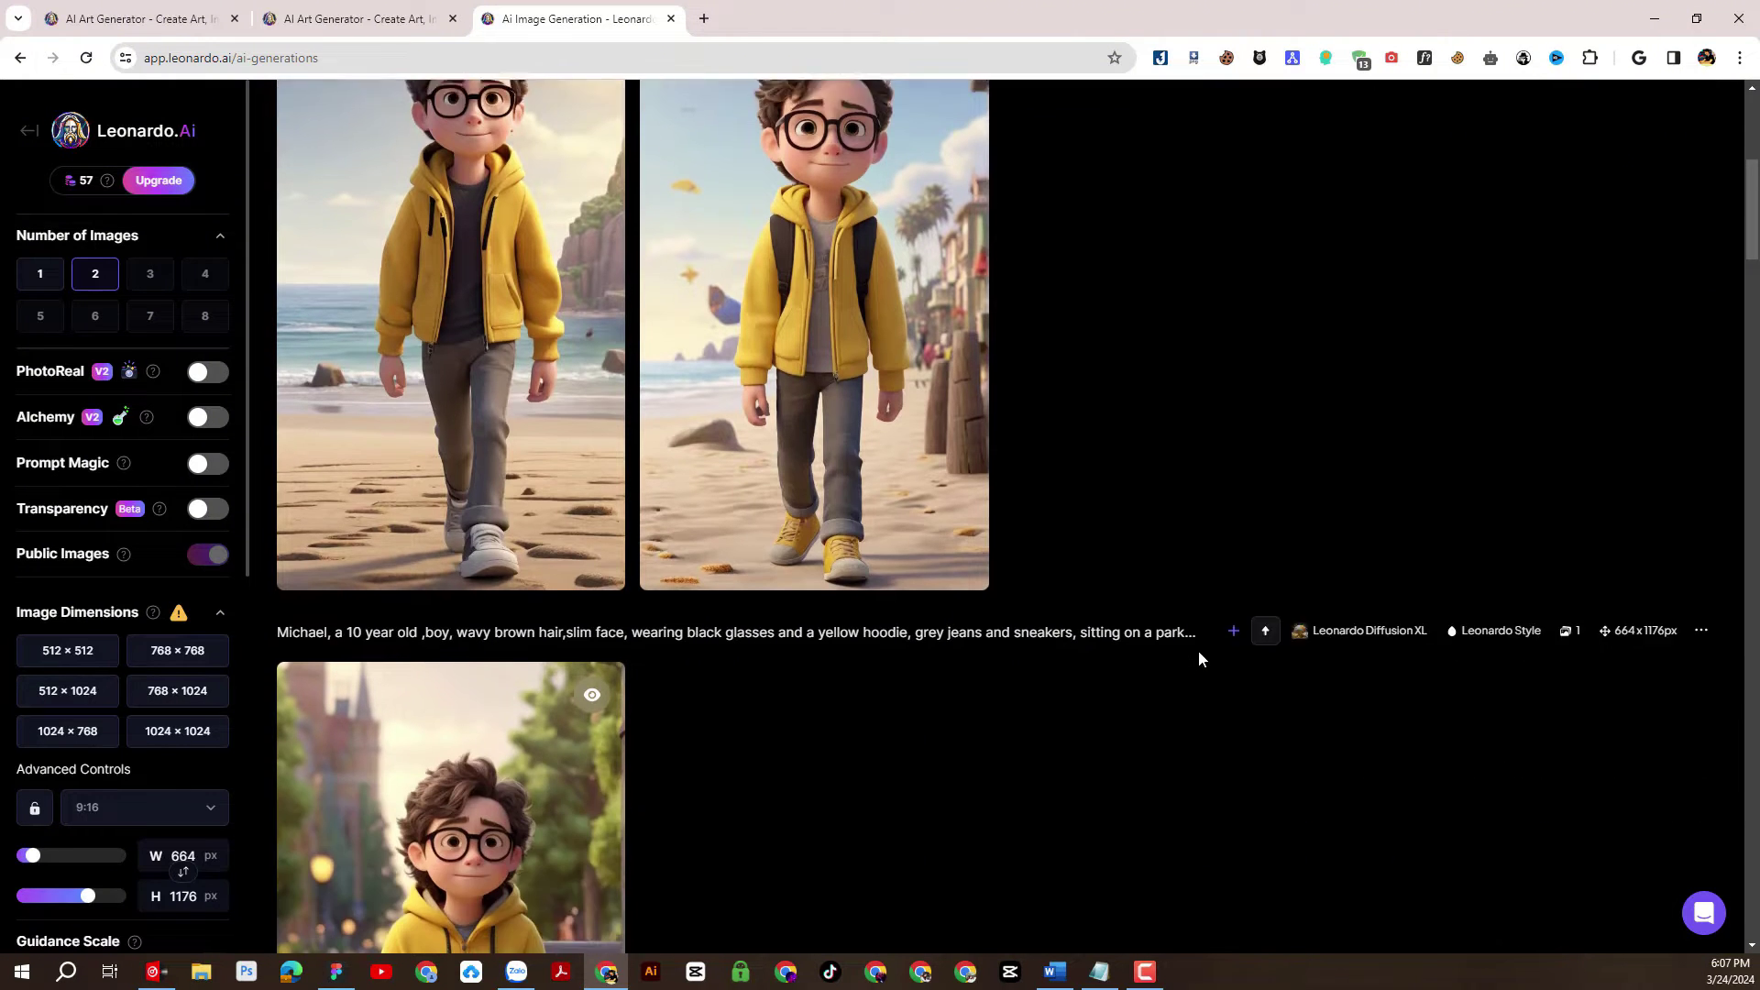
scroll(1199, 652, up, 2)
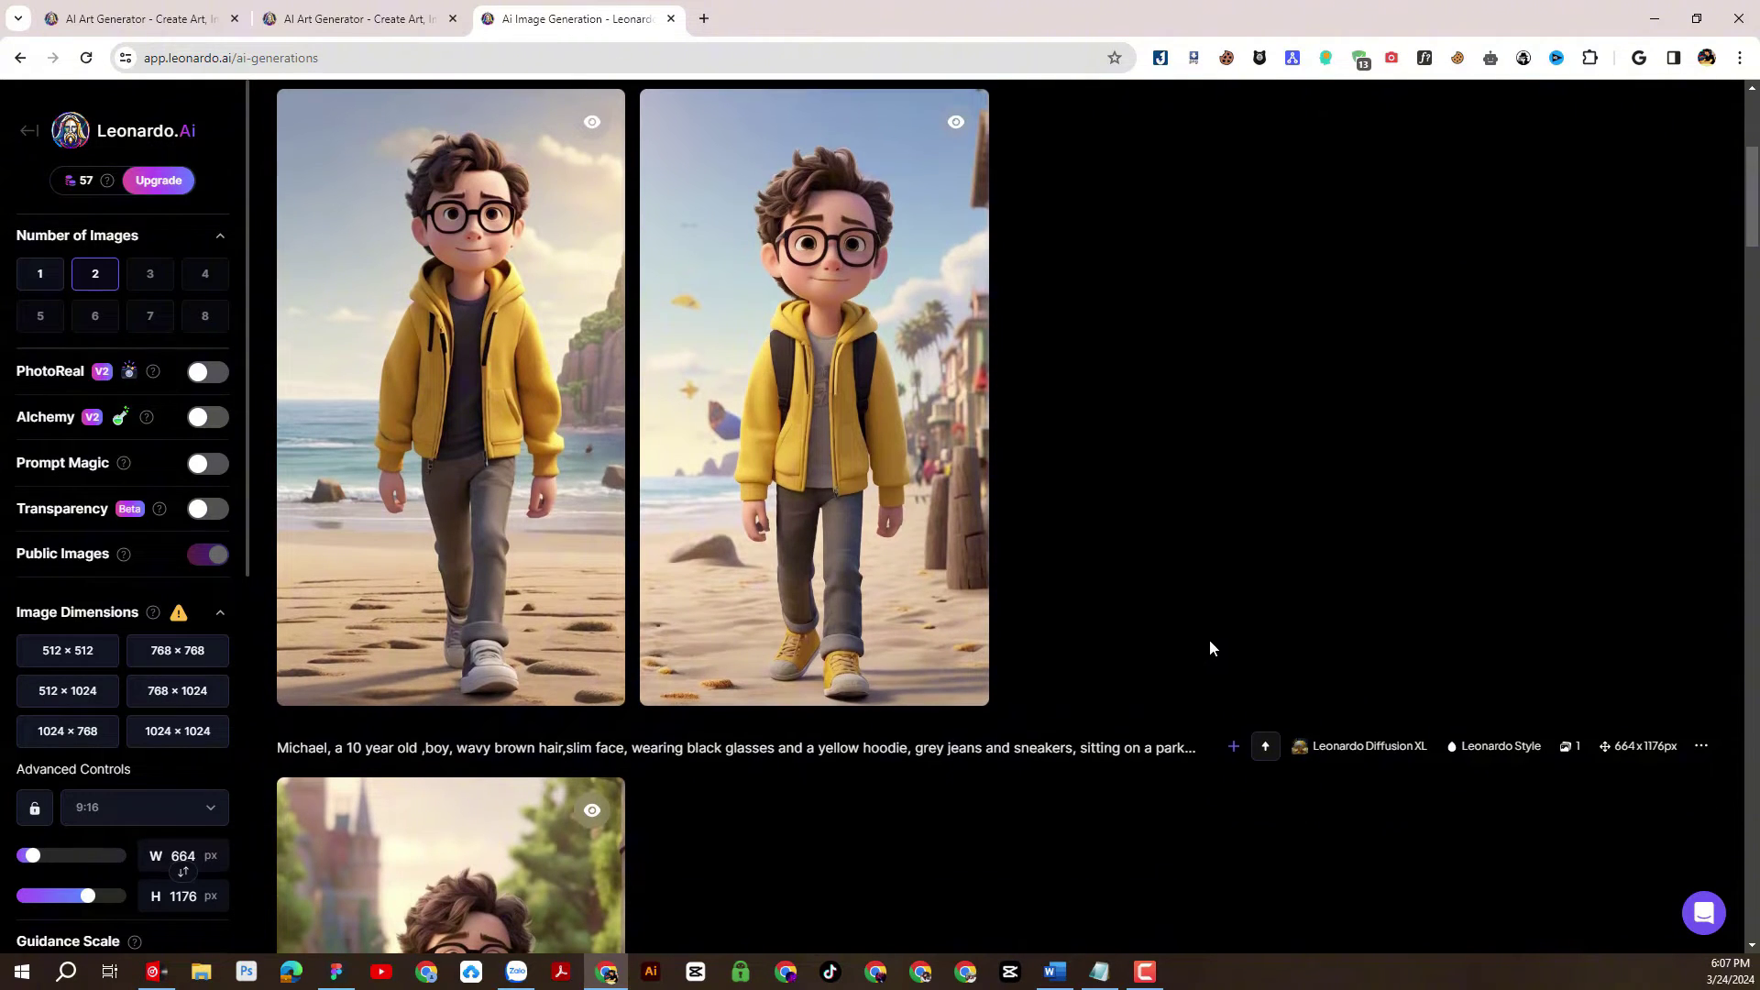
scroll(1209, 640, up, 2)
scroll(1328, 639, down, 4)
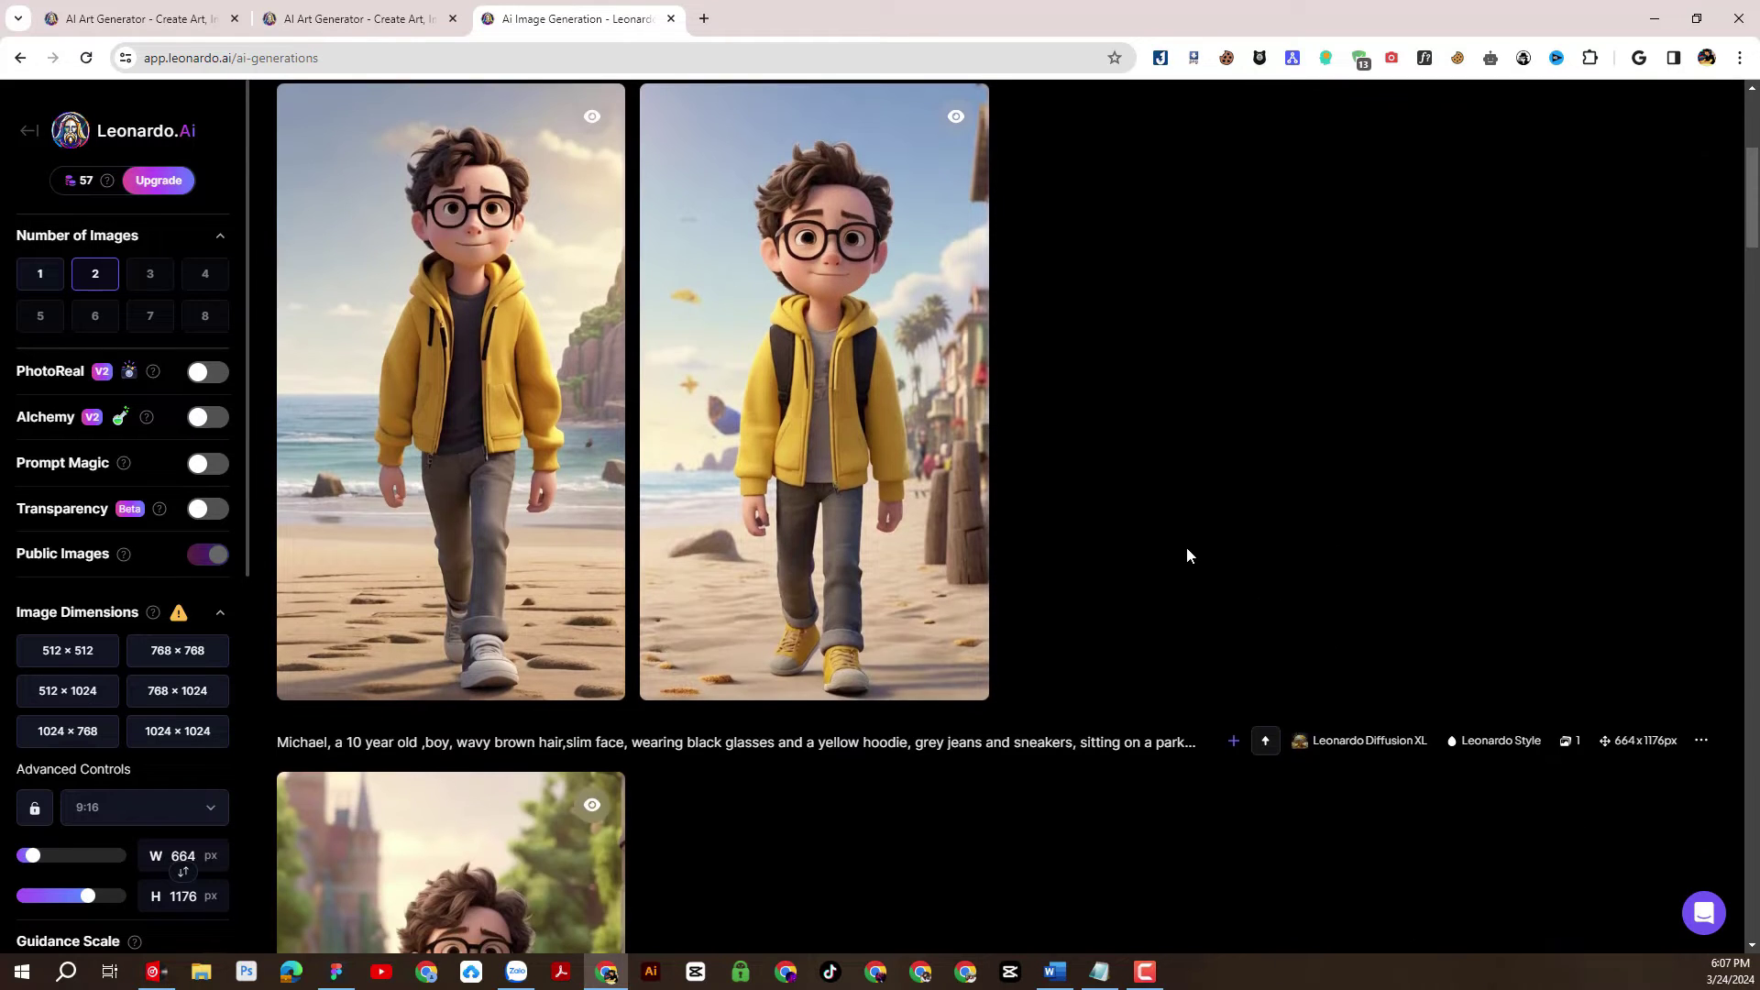
scroll(917, 500, up, 2)
scroll(823, 526, up, 5)
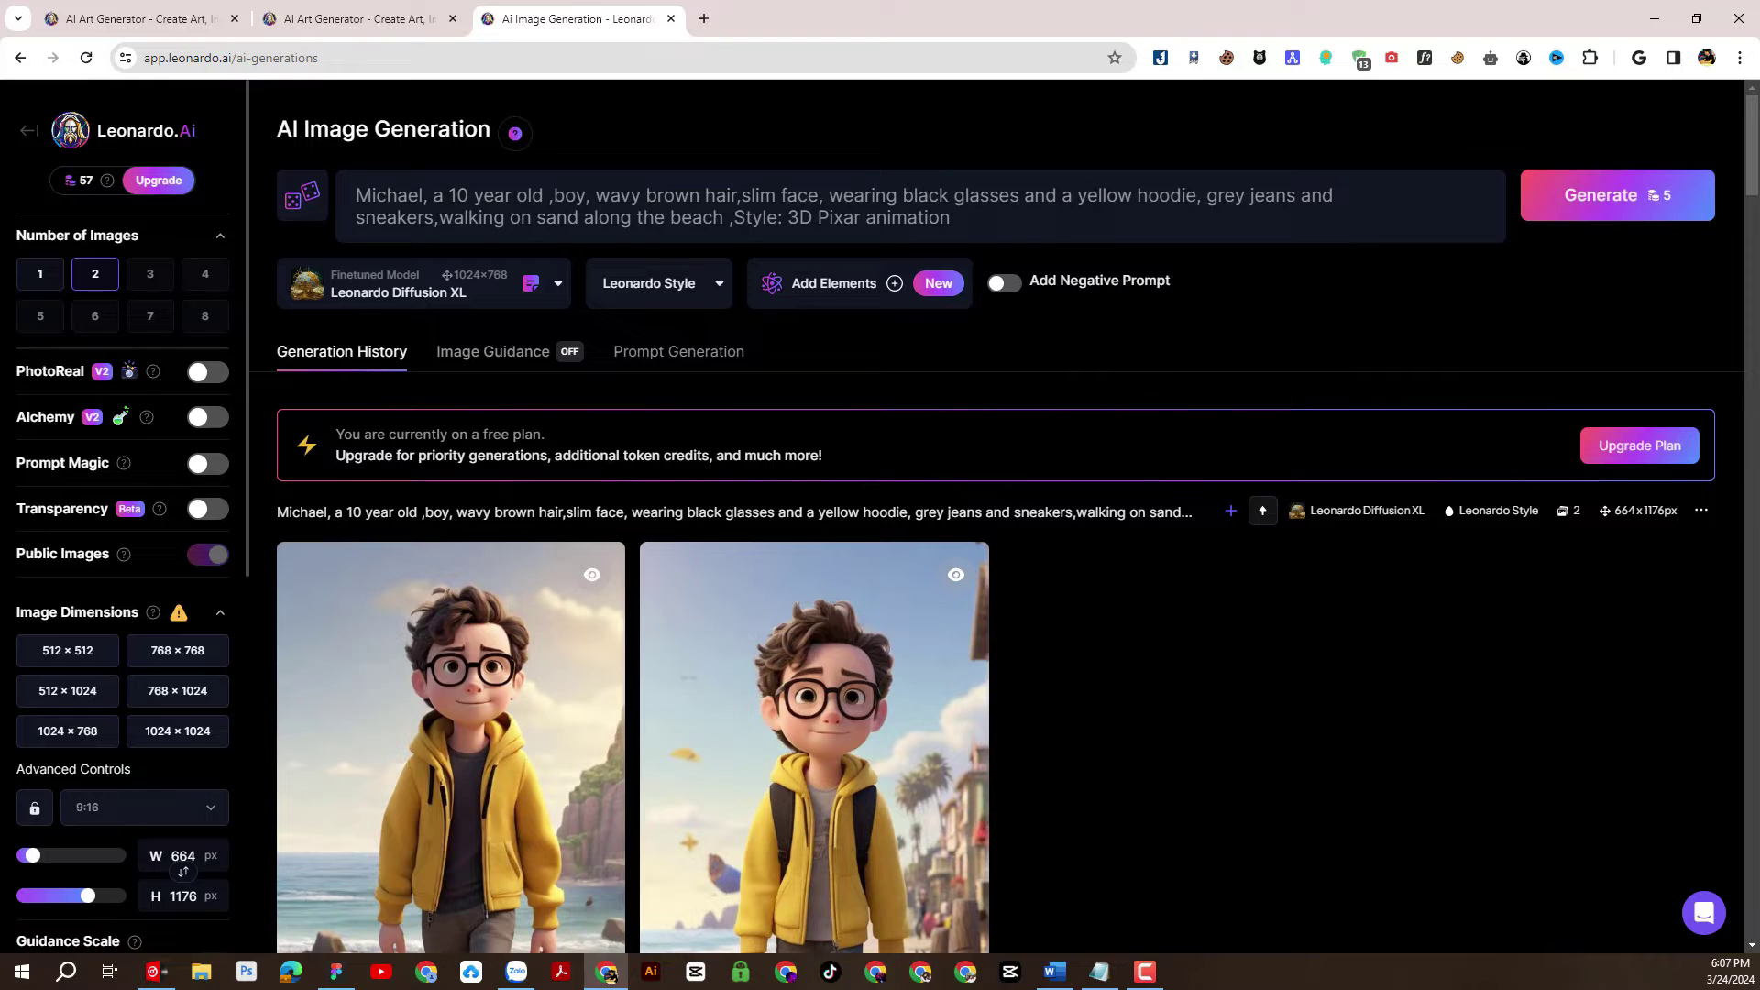
Replace the beach phrase in the prompt with "sitting on a hill watching the sunset".
key(alt+Tab)
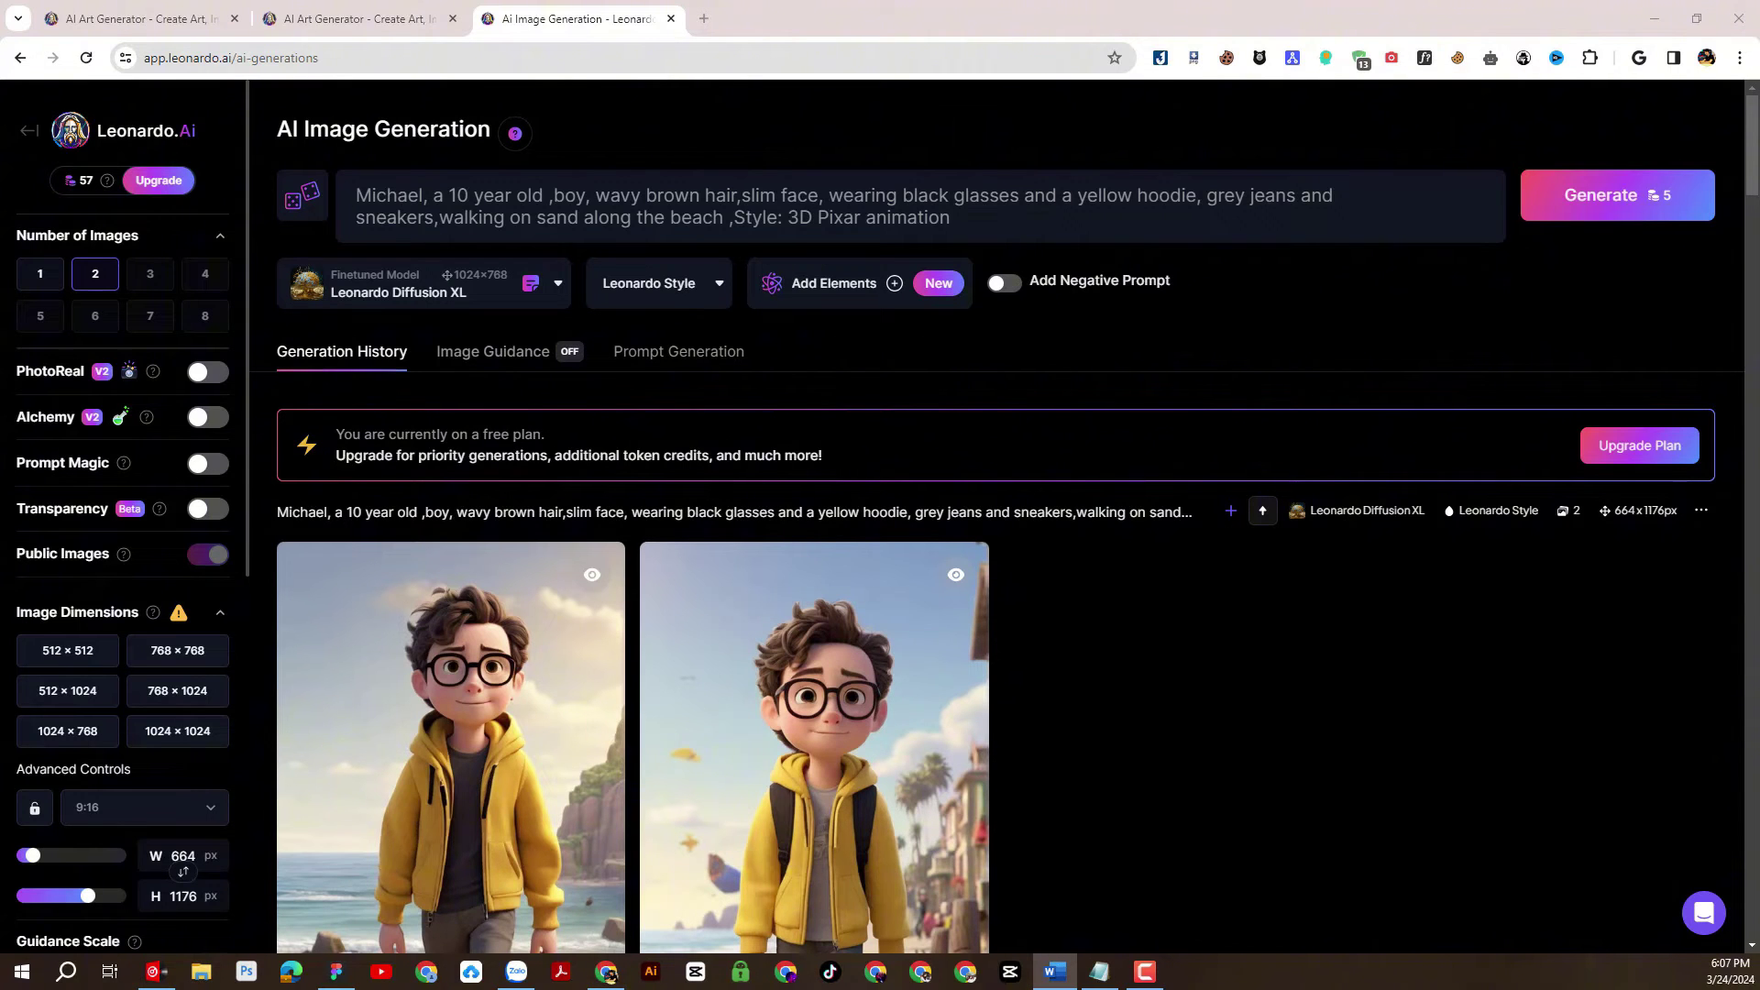
key(alt+Tab)
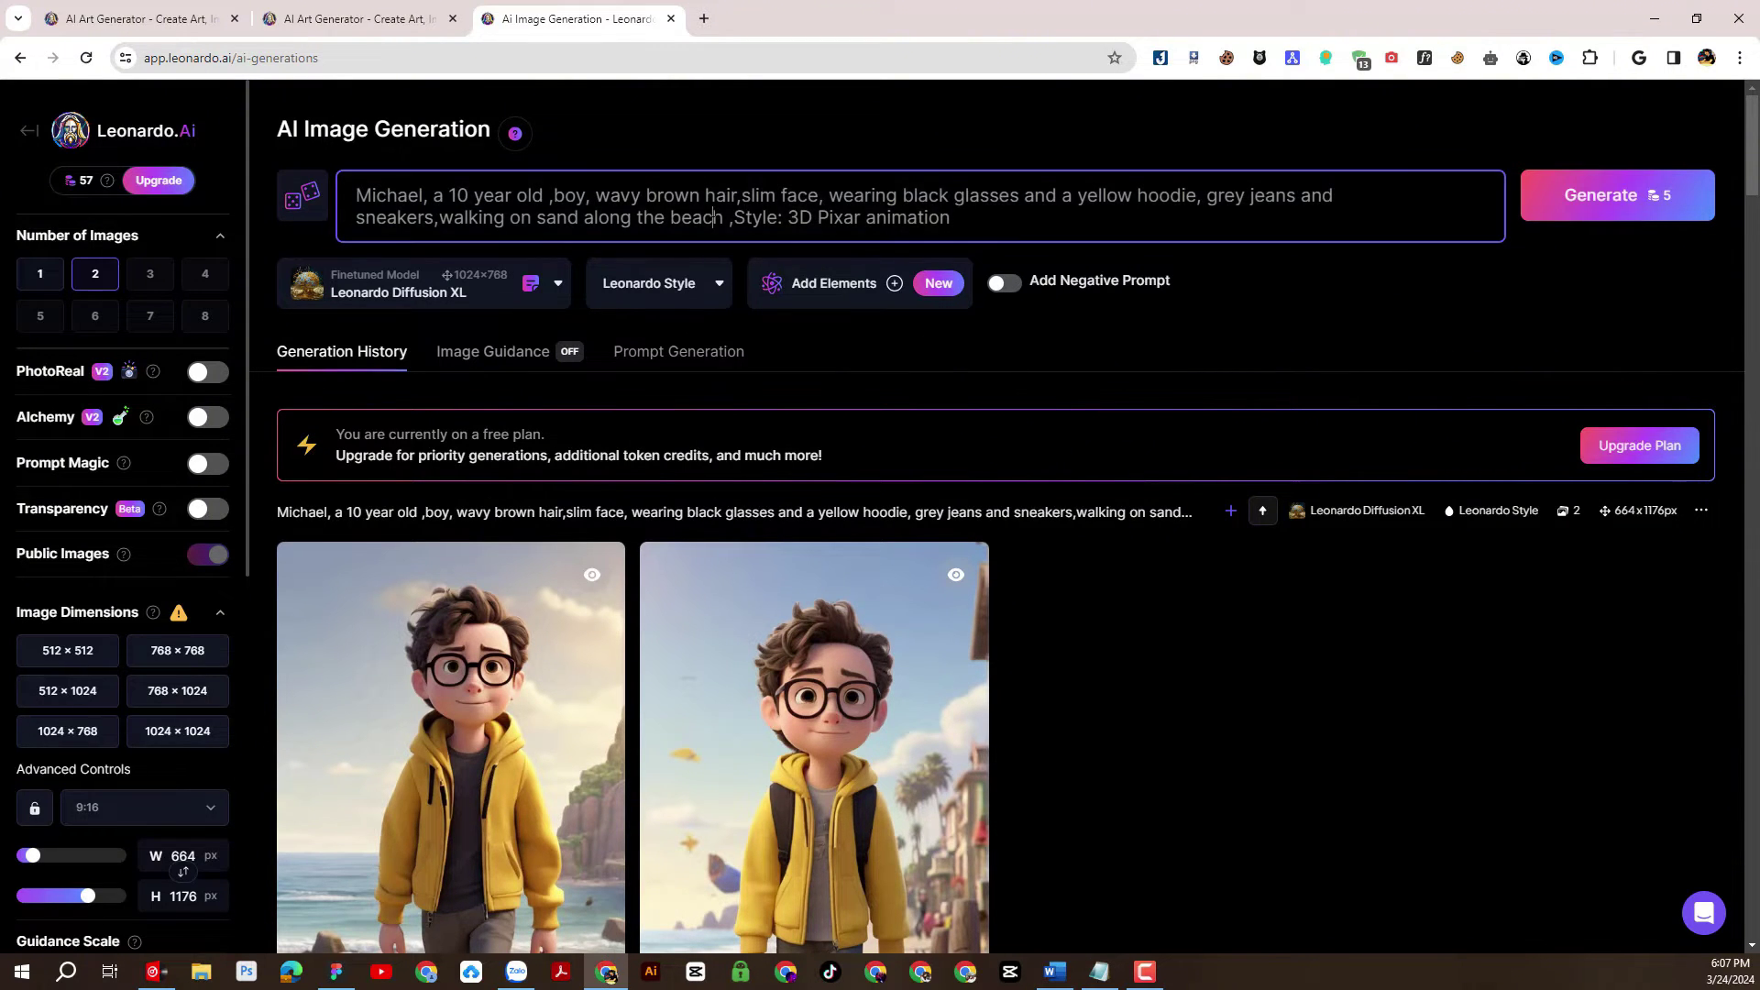
key(ctrl+shift+Left)
key(ctrl+shift+Left)
key(ctrl+shift+Left)
key(ctrl+shift+Left)
key(ctrl+shift+Left)
key(ctrl+shift+Left)
text(sitting on a hill watching the sunset)
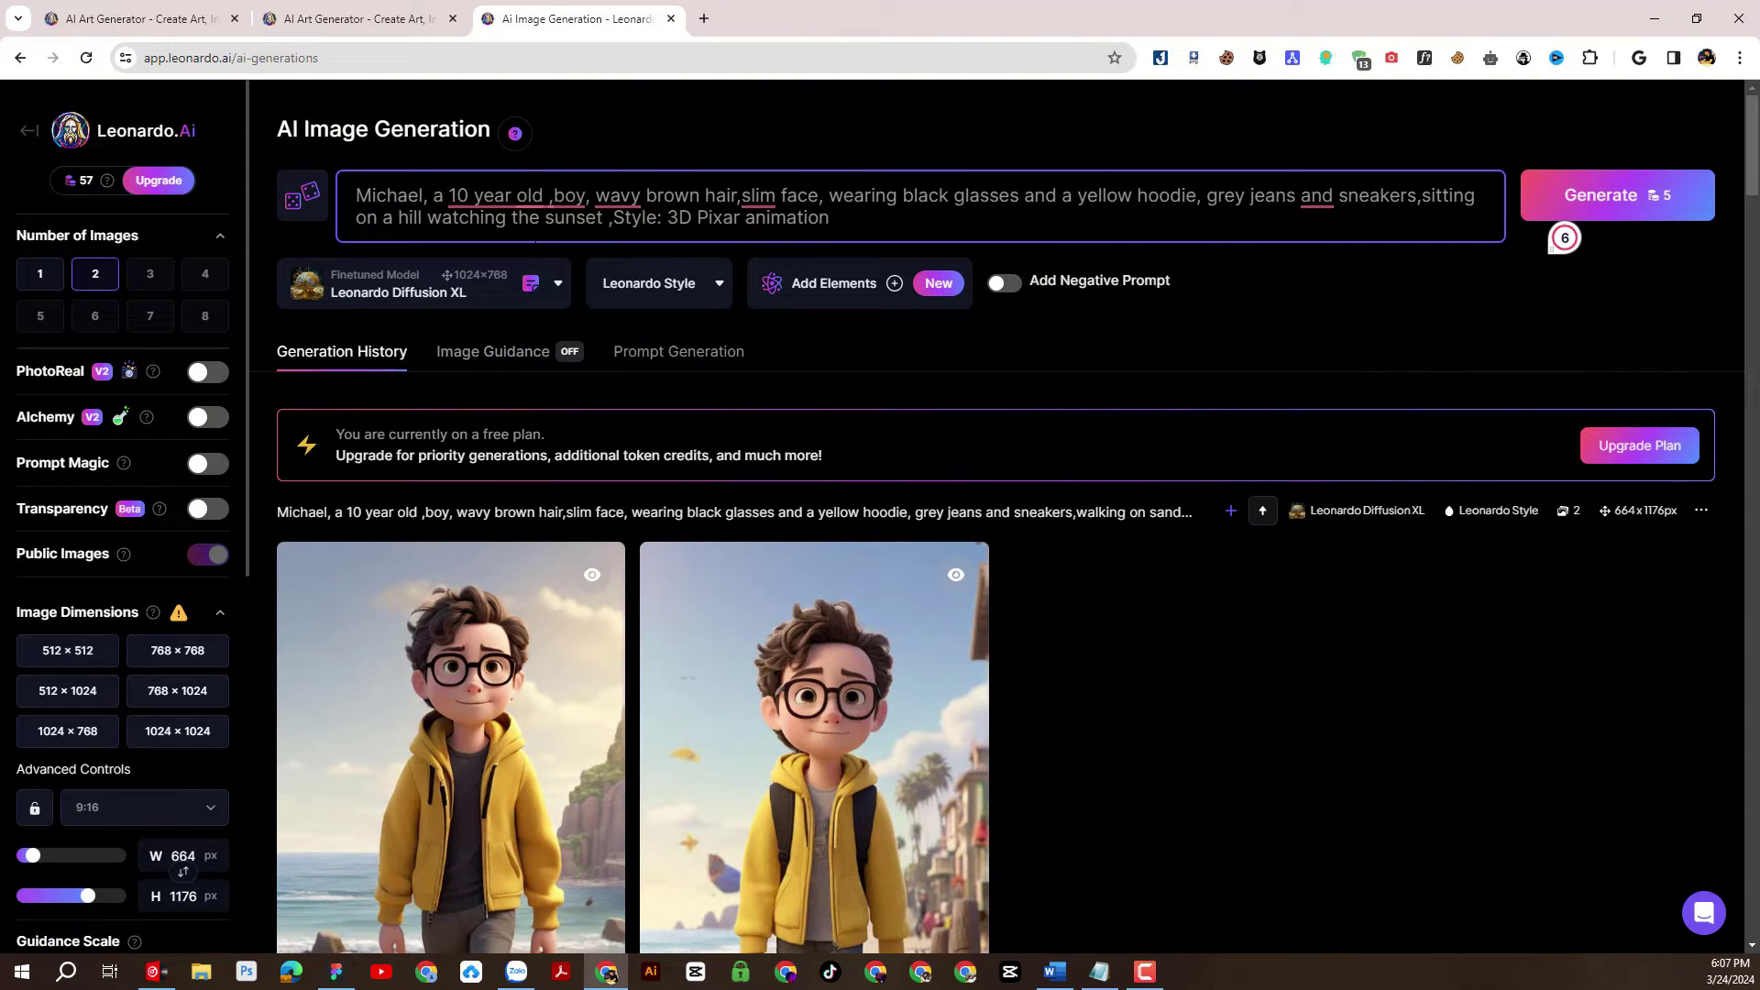
Correct the prompt's punctuation by adding a comma after "grey jeans", a space before "sitting" and removing the space after "sunset".
drag(1420, 196, 603, 223)
click(605, 220)
mouse_move(1448, 196)
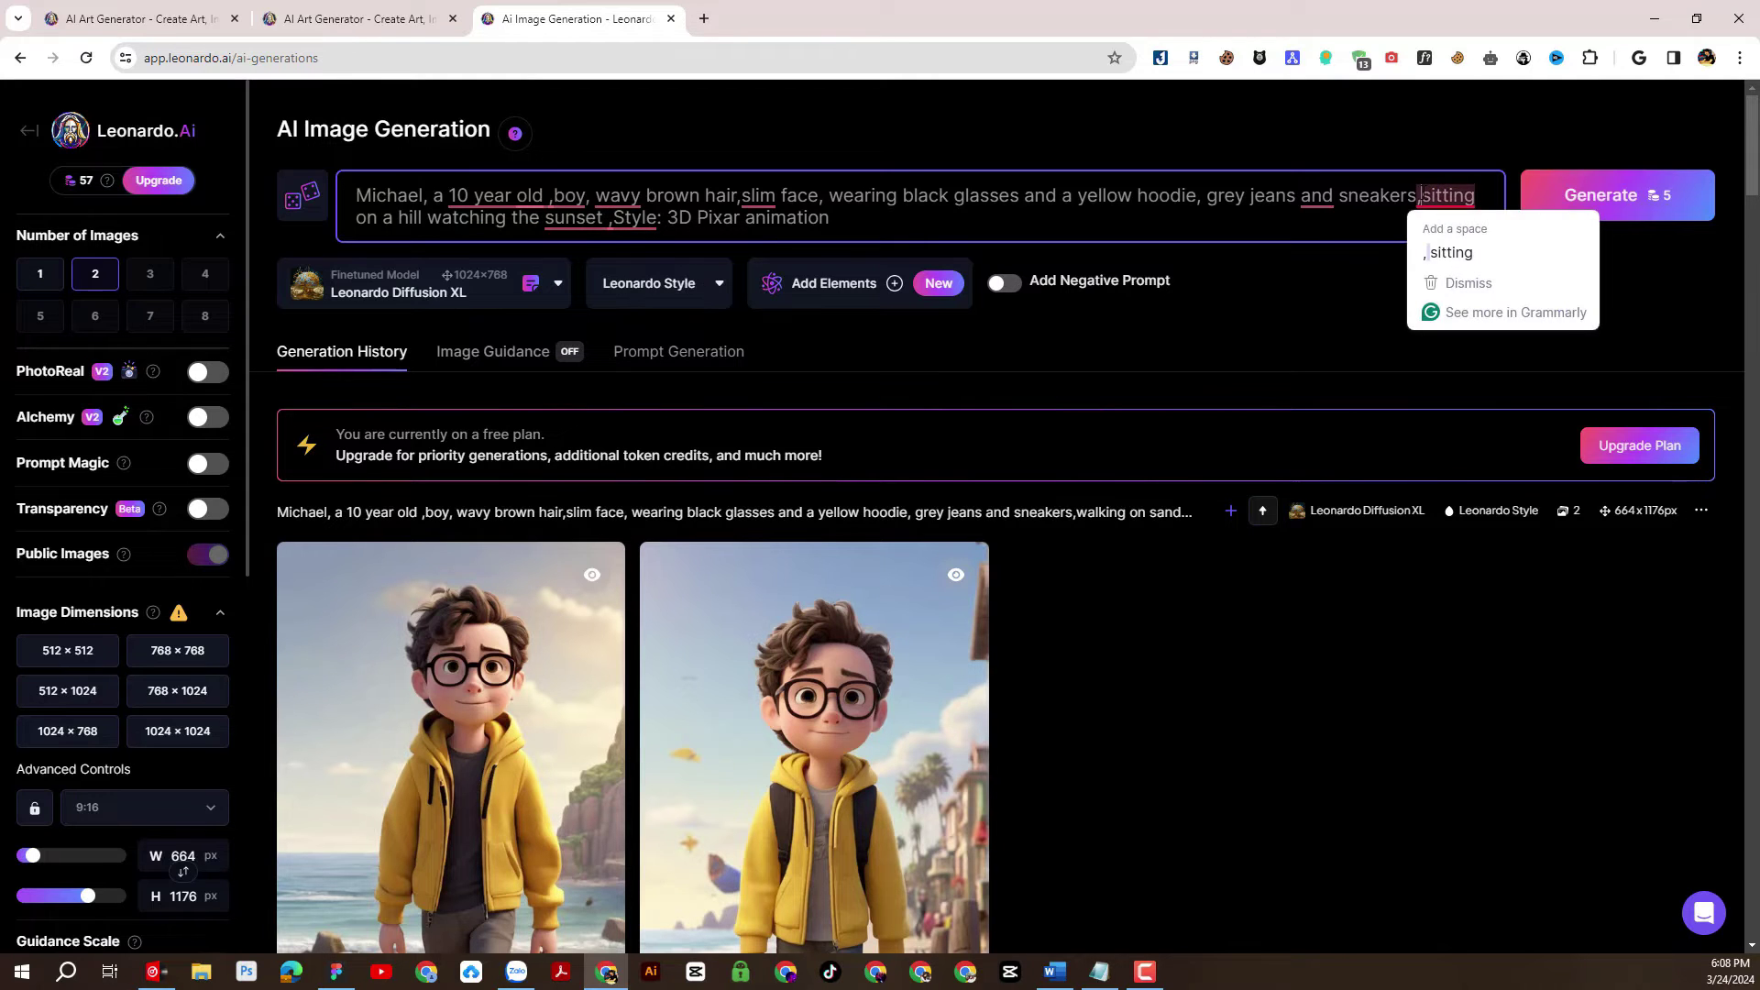
click(1439, 247)
mouse_move(1317, 197)
click(1328, 252)
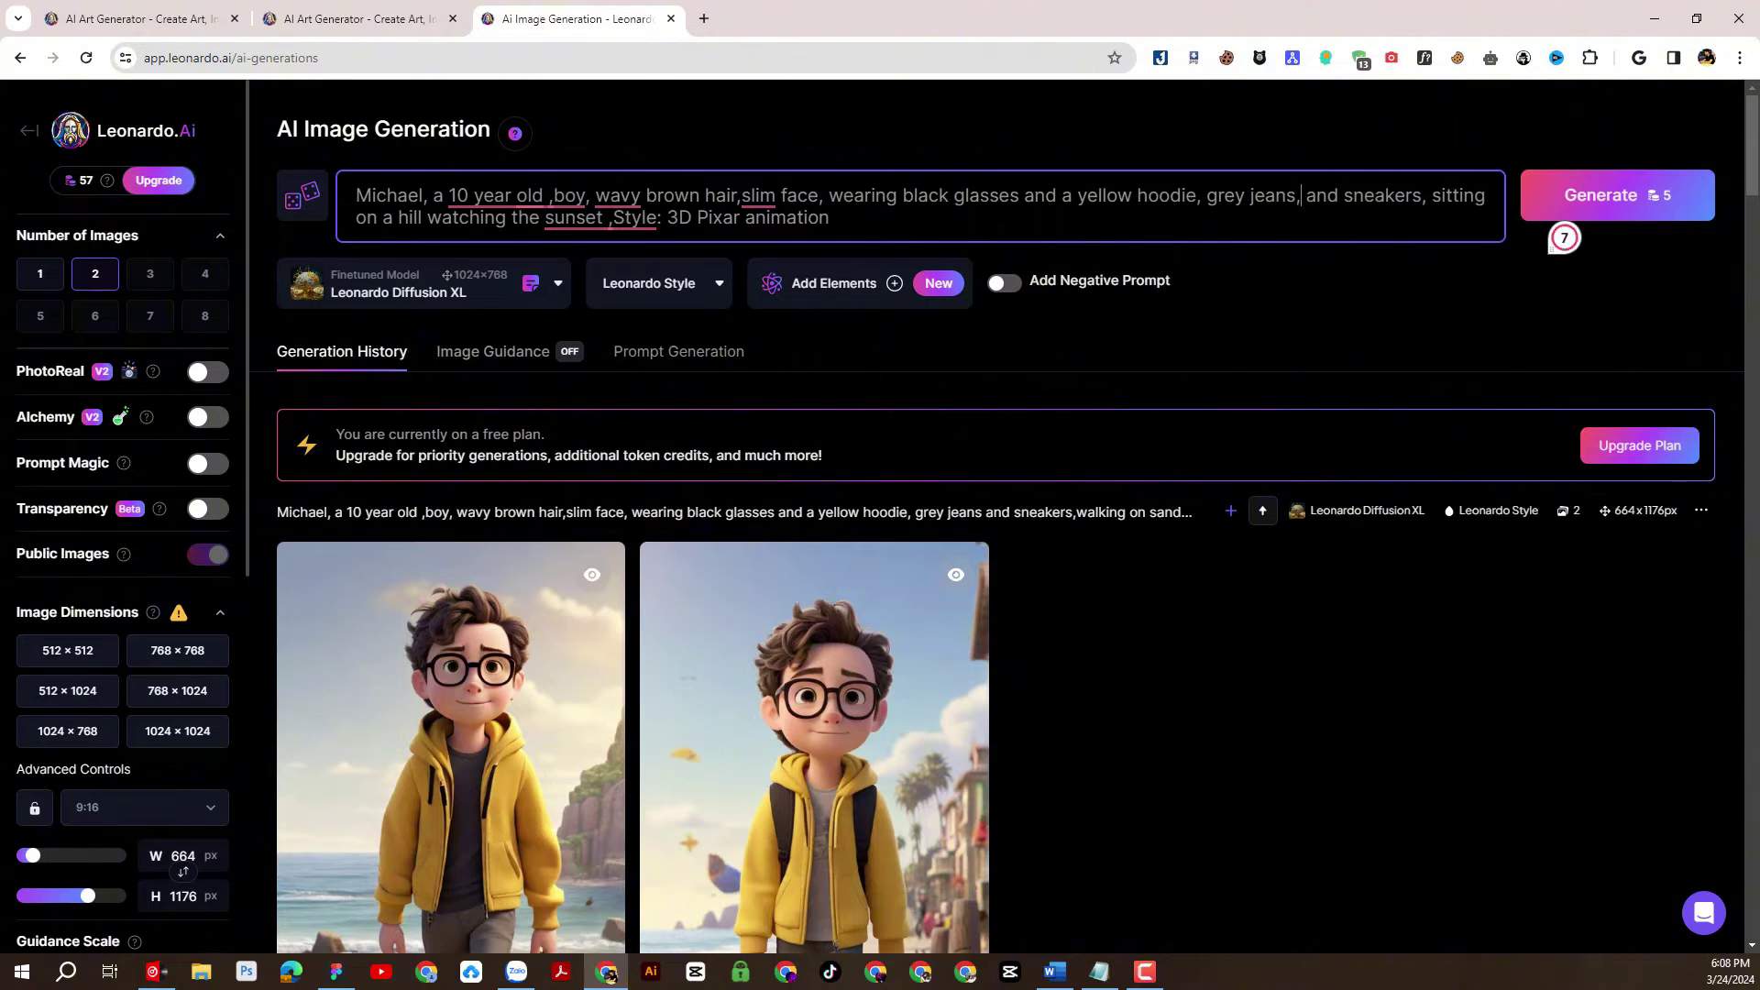
drag(1432, 195, 603, 218)
click(577, 274)
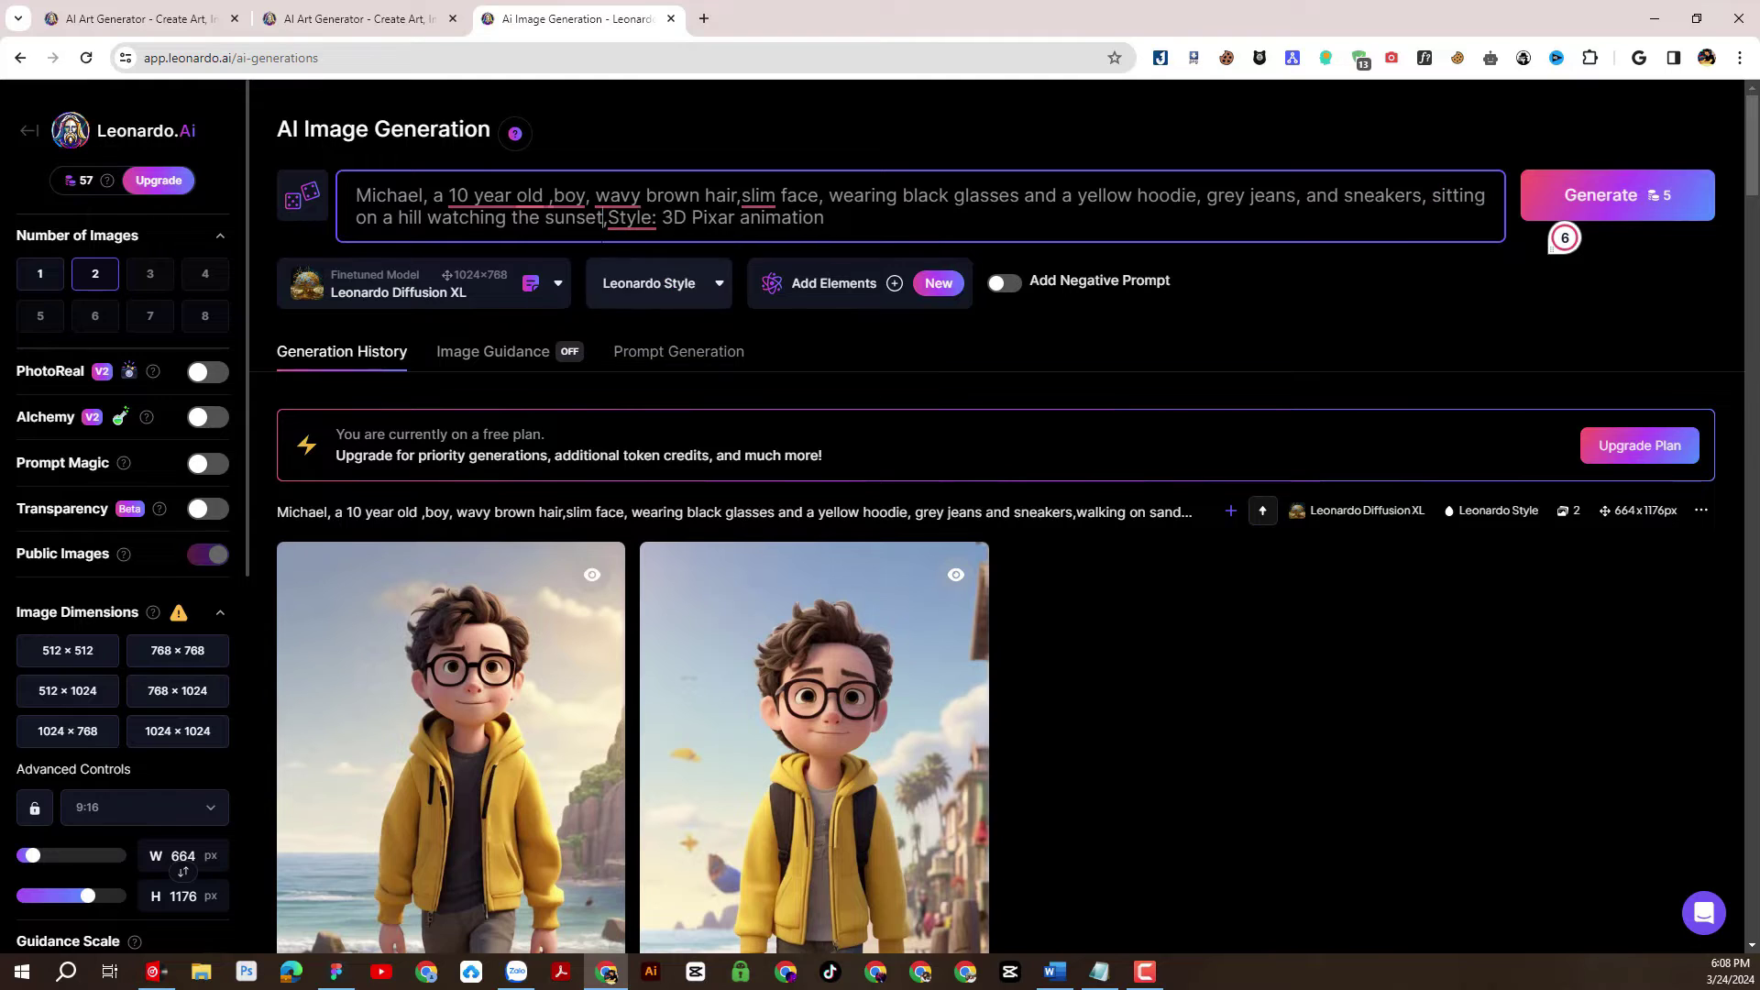
Set the number of images to 1, generate the sunset hill scene and view the result.
drag(1426, 196, 604, 219)
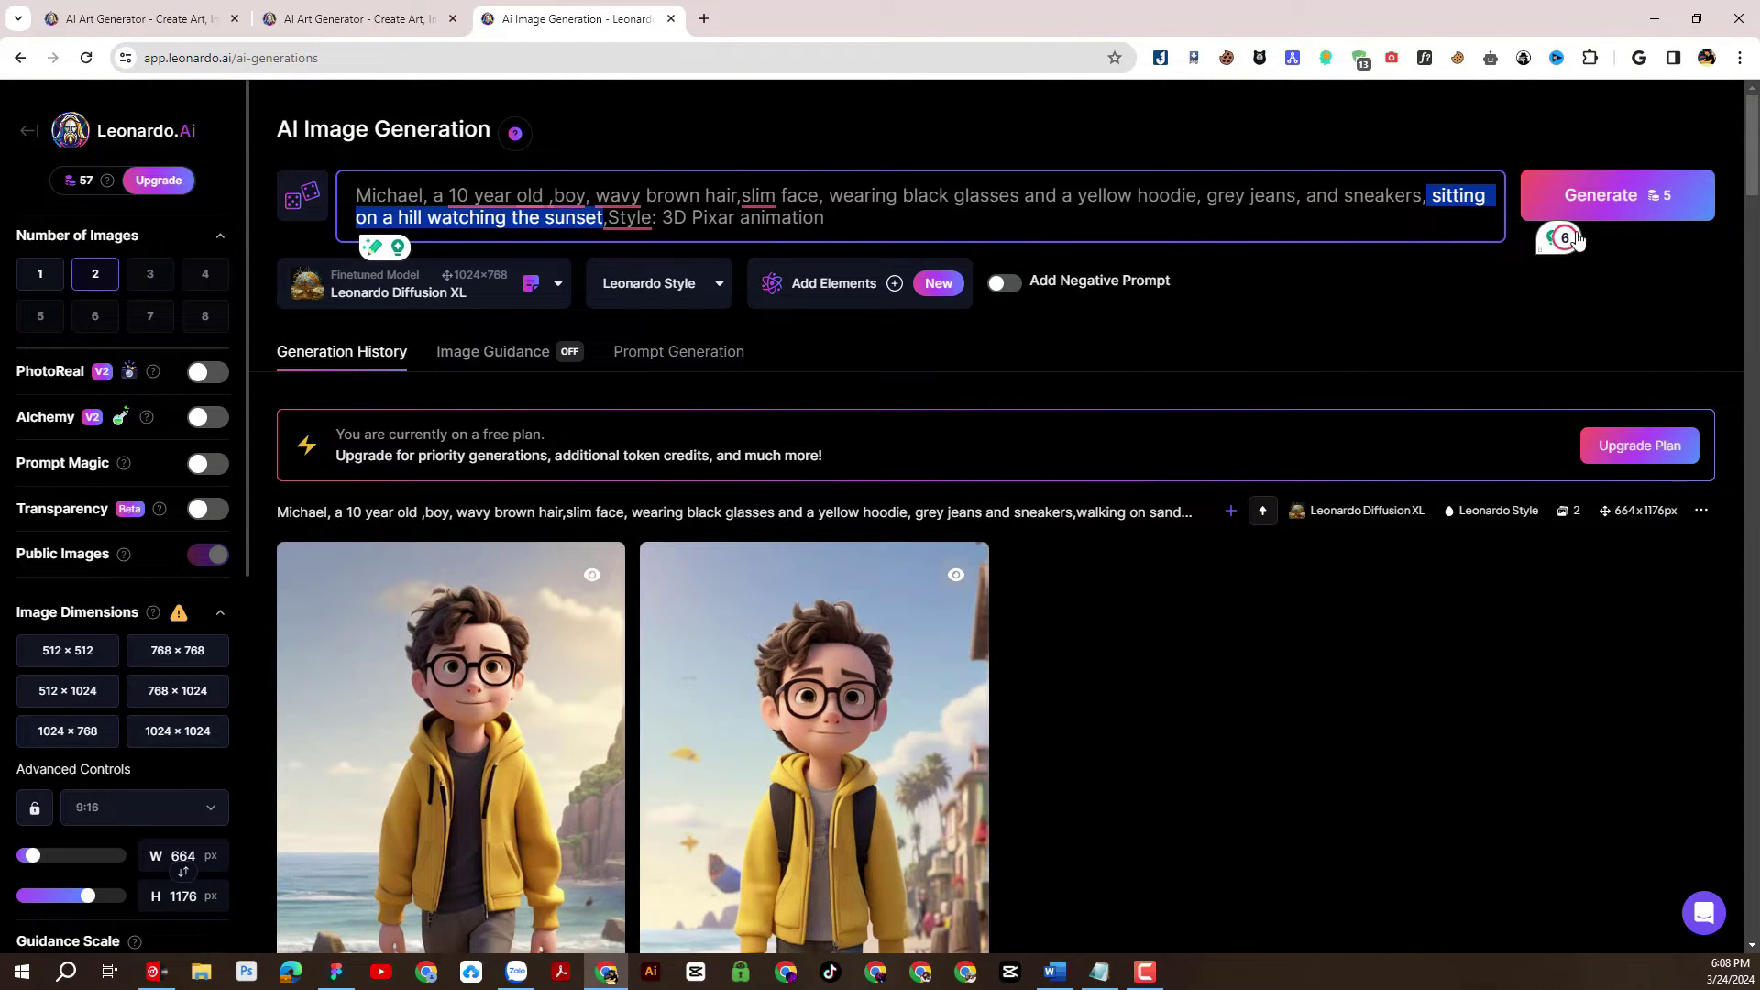
click(1522, 303)
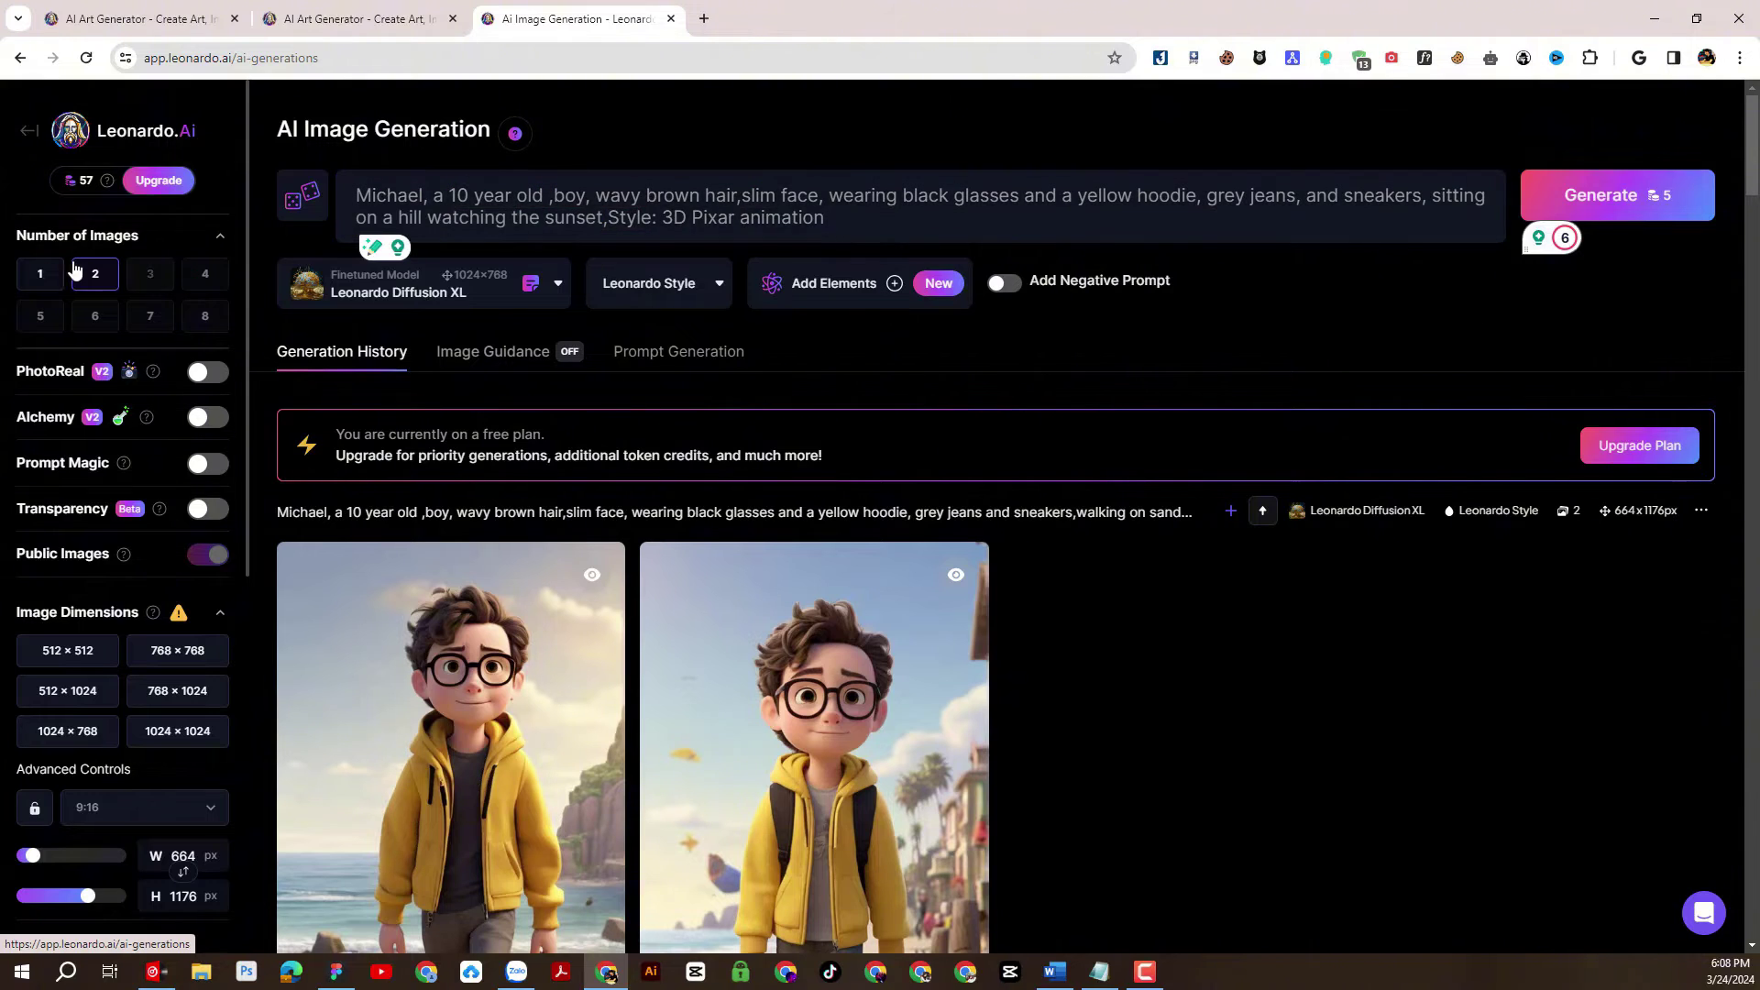
click(39, 275)
click(1559, 222)
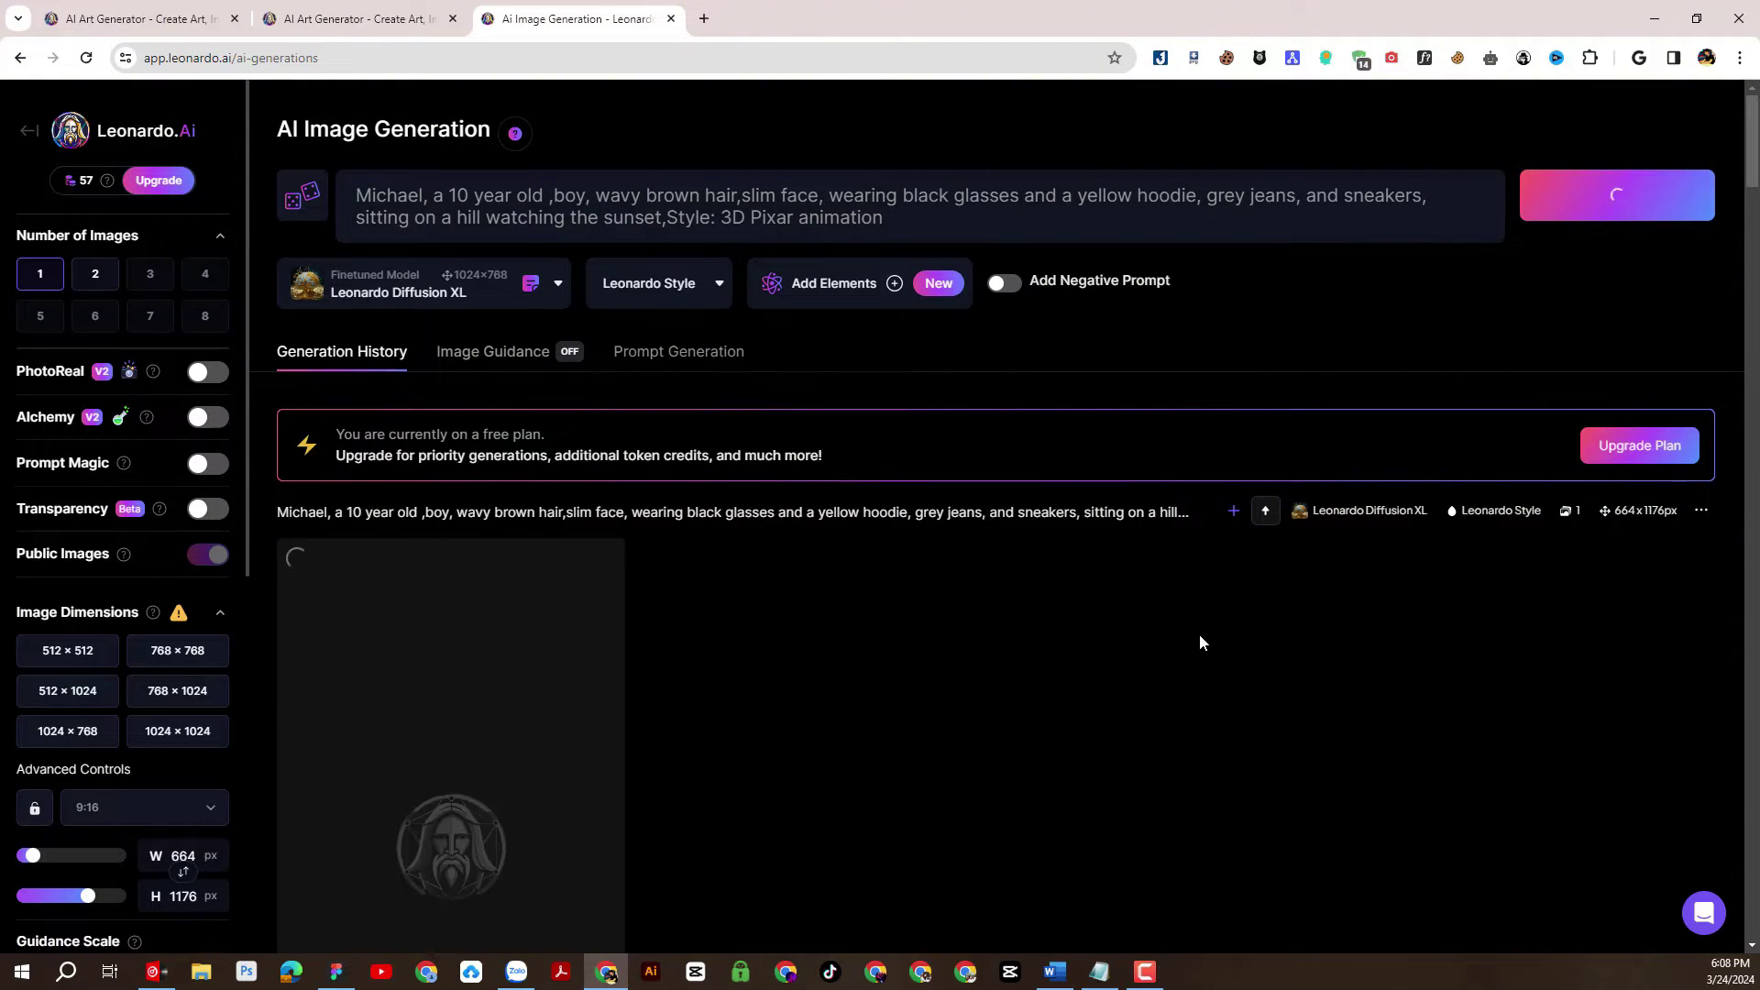
scroll(1201, 628, down, 3)
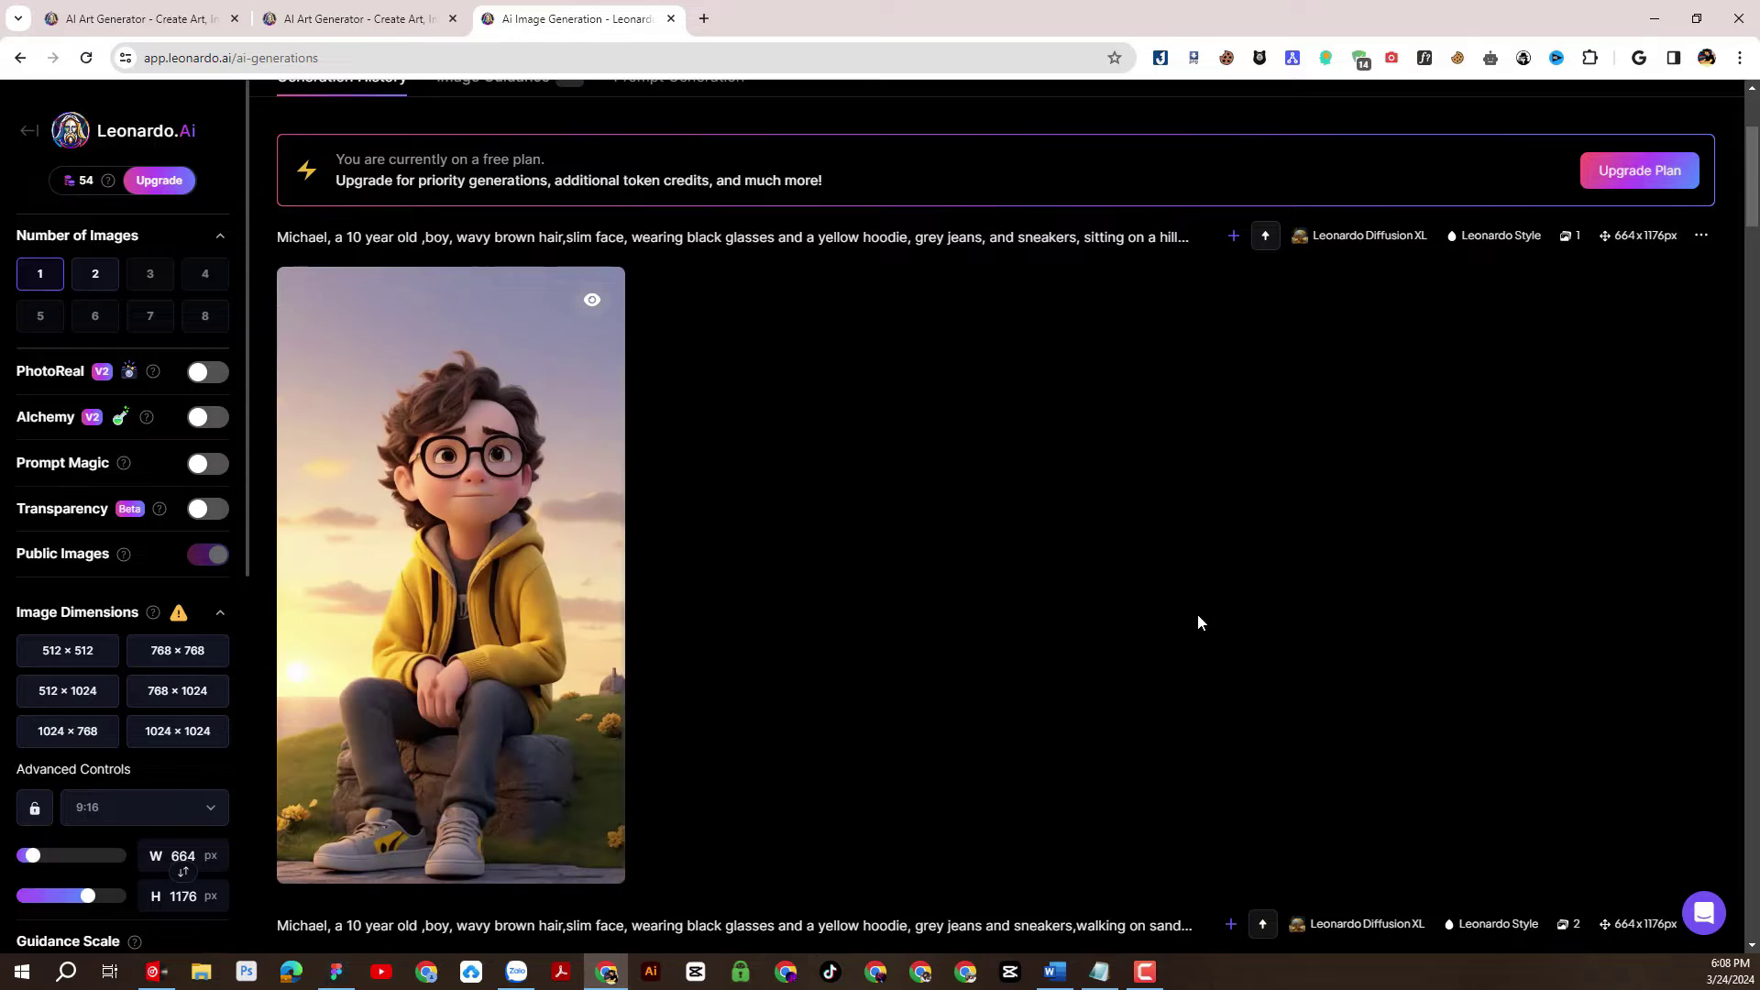
scroll(1197, 613, down, 1)
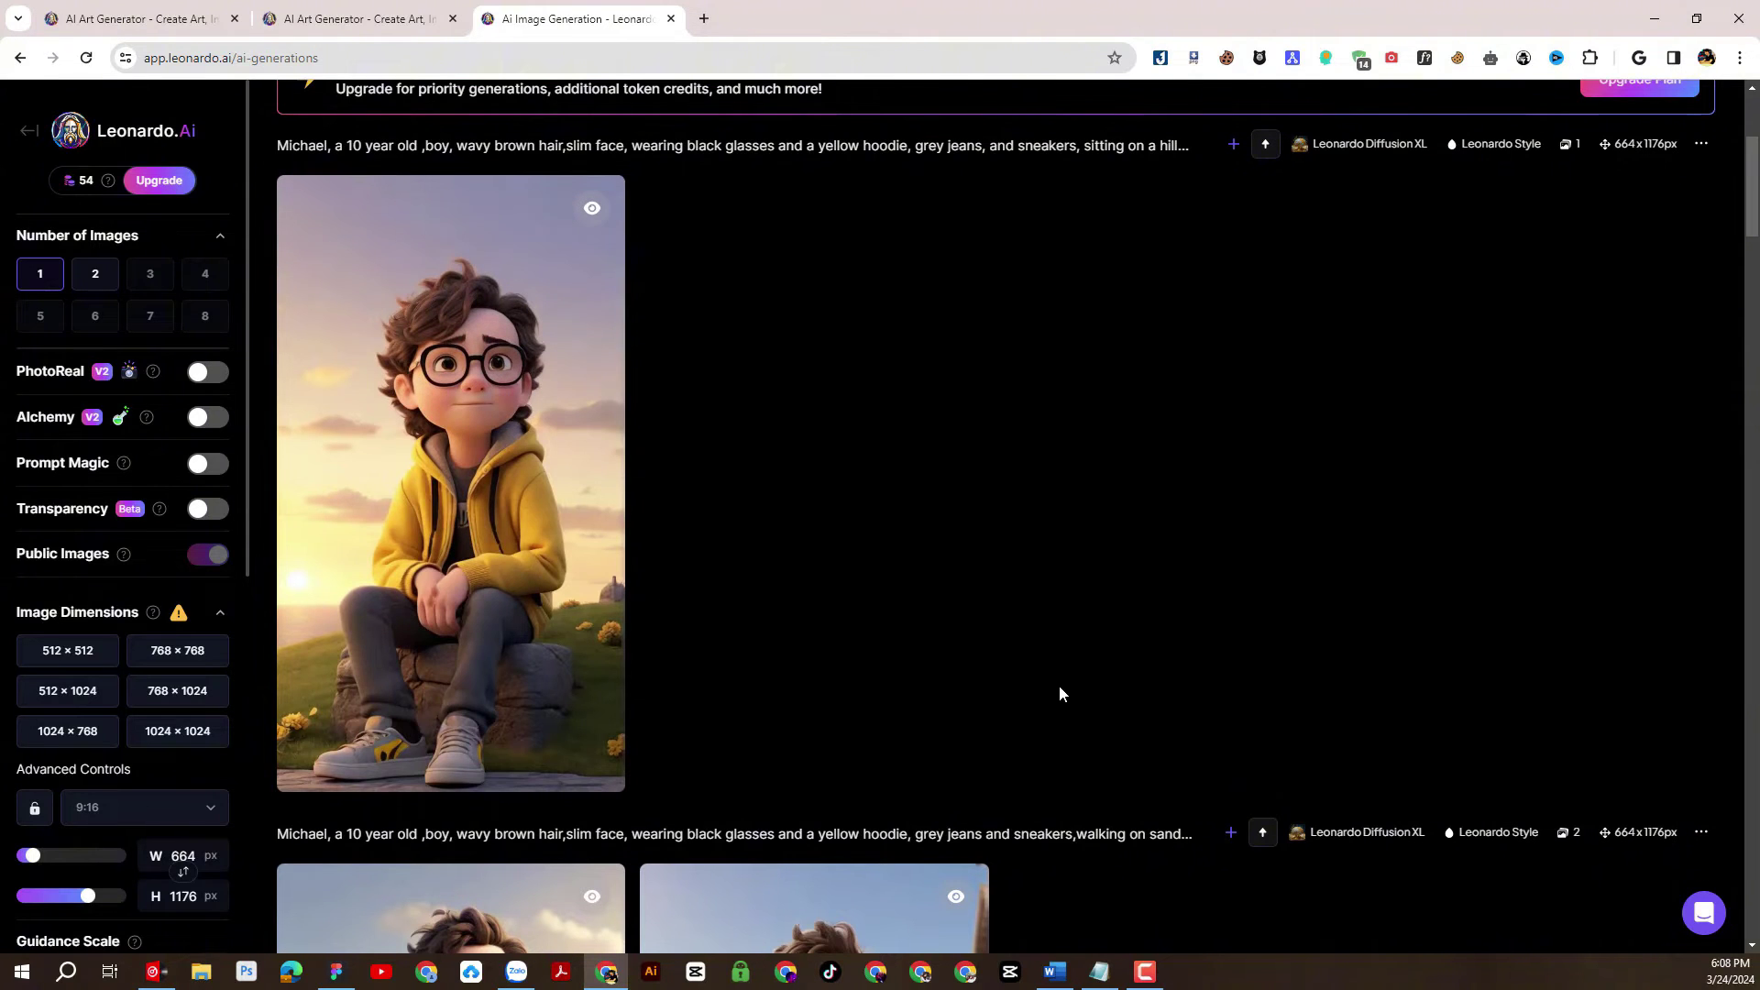
Replace the sunset phrase in the prompt with "looking at the stars at night" and generate the image.
key(alt+Tab)
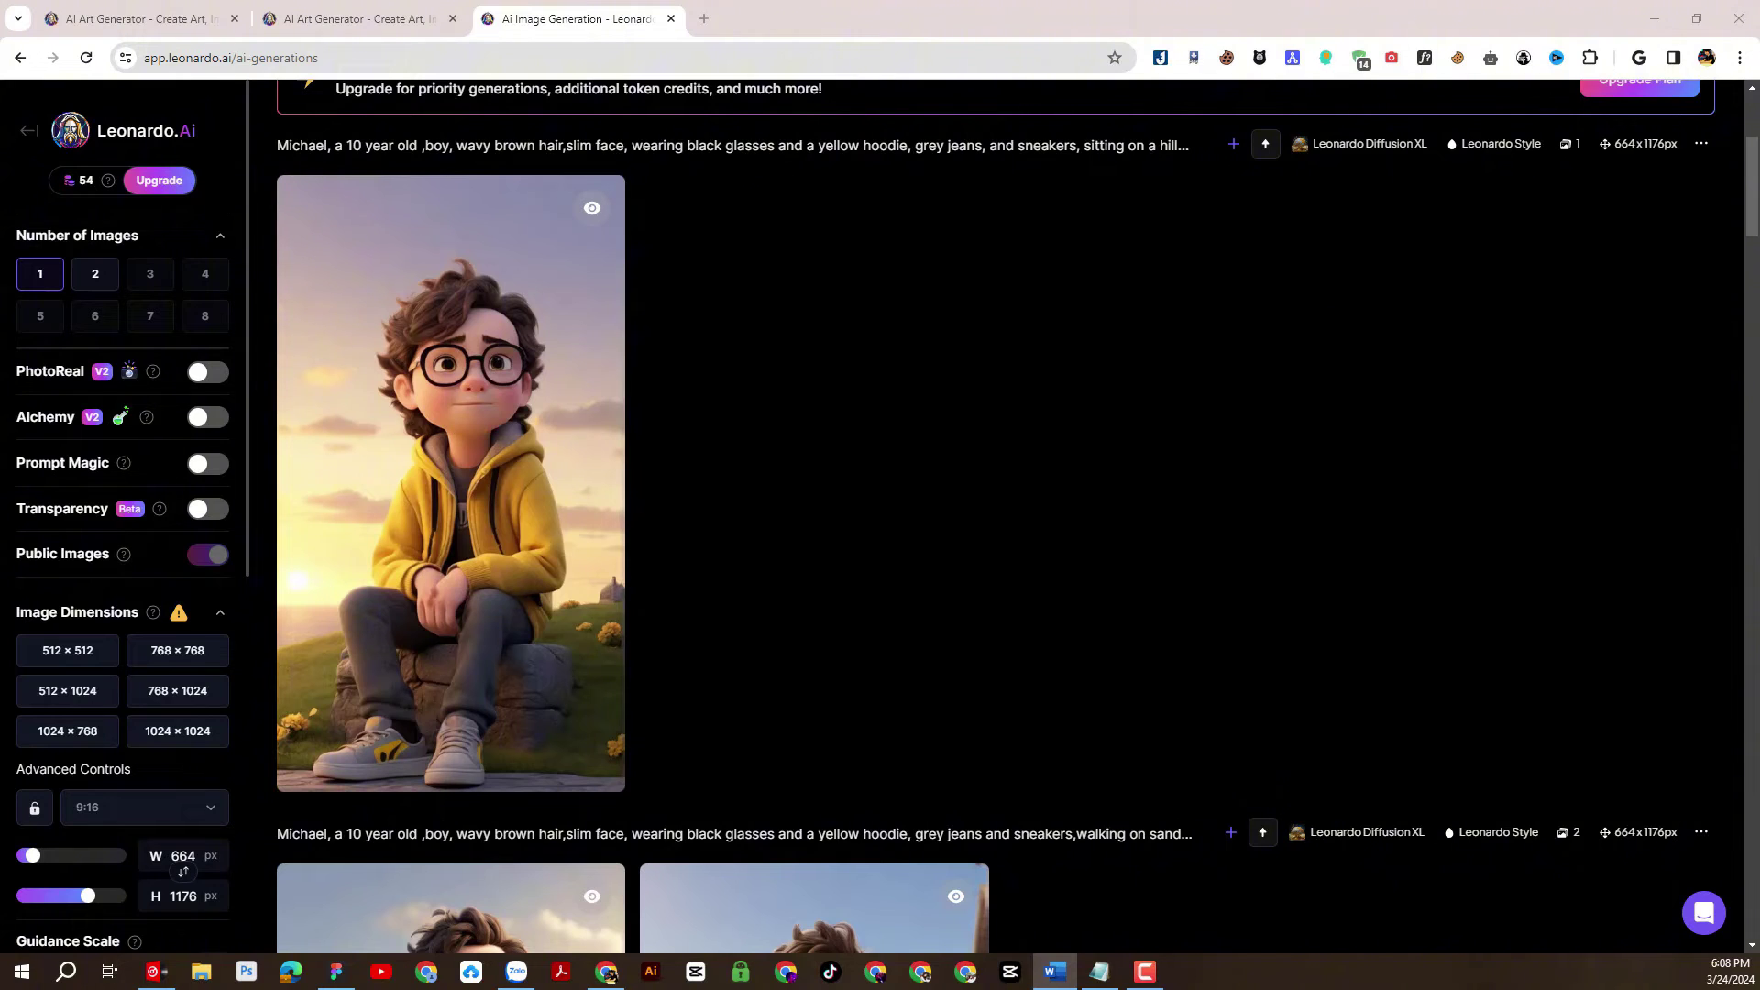
scroll(1087, 458, up, 4)
click(695, 217)
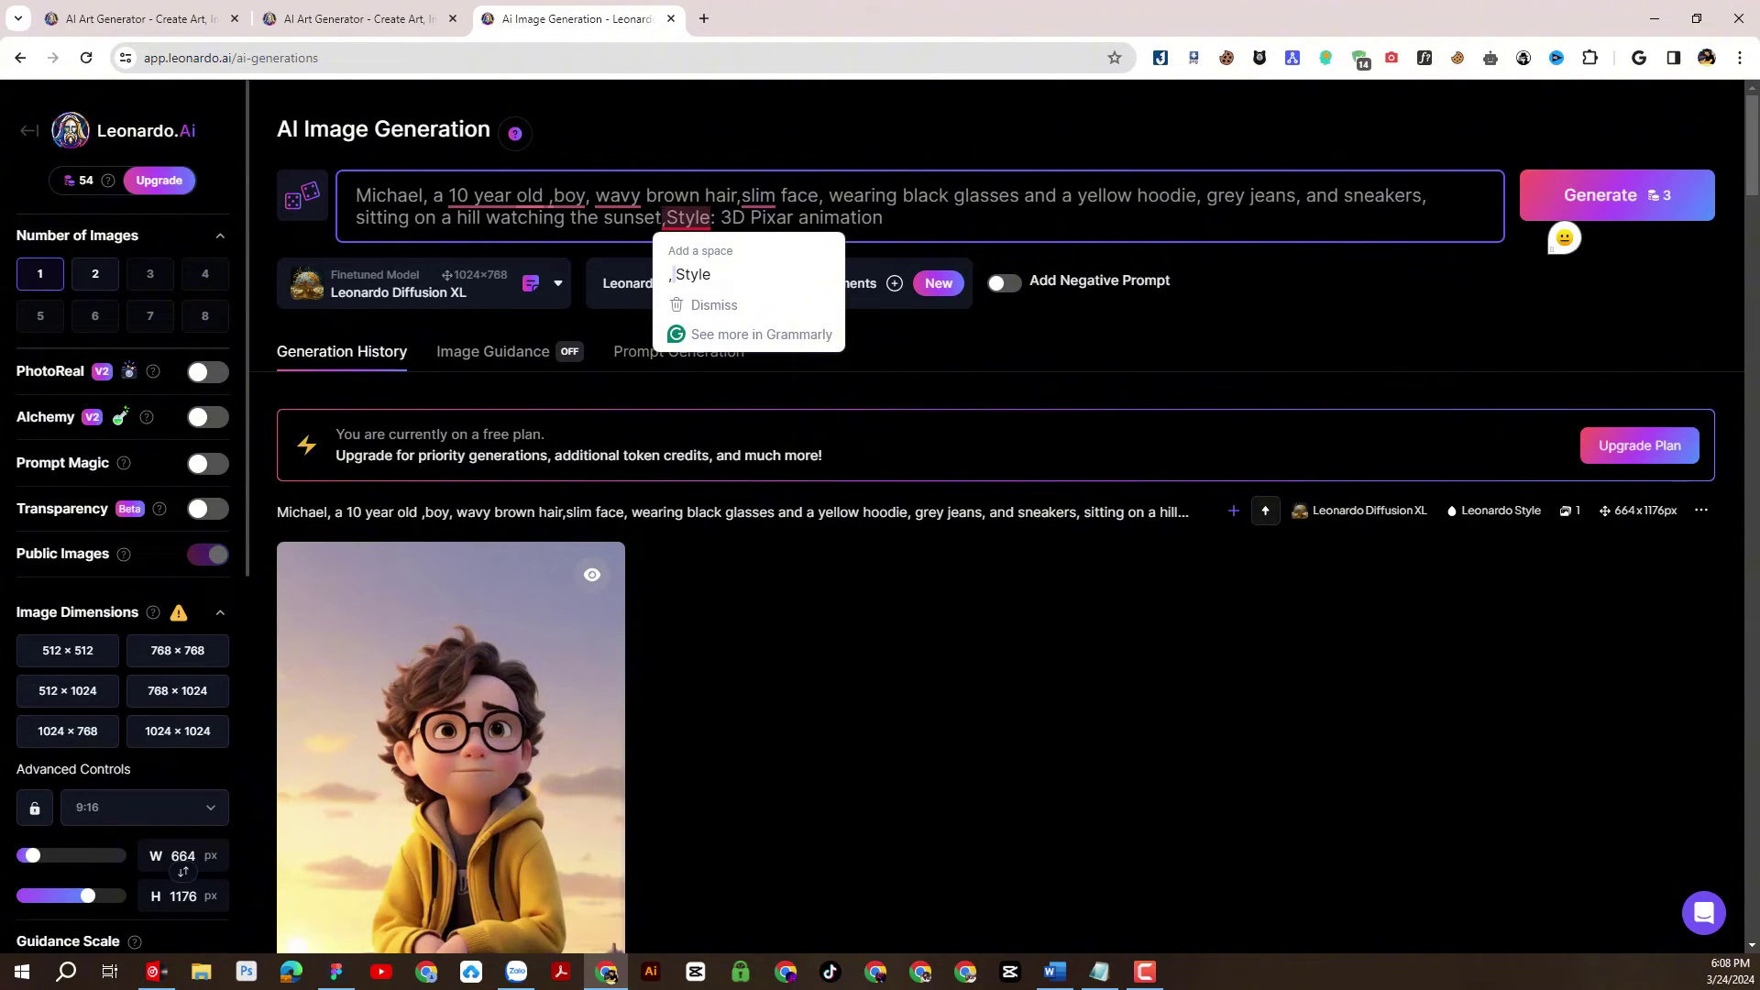
drag(662, 217, 355, 220)
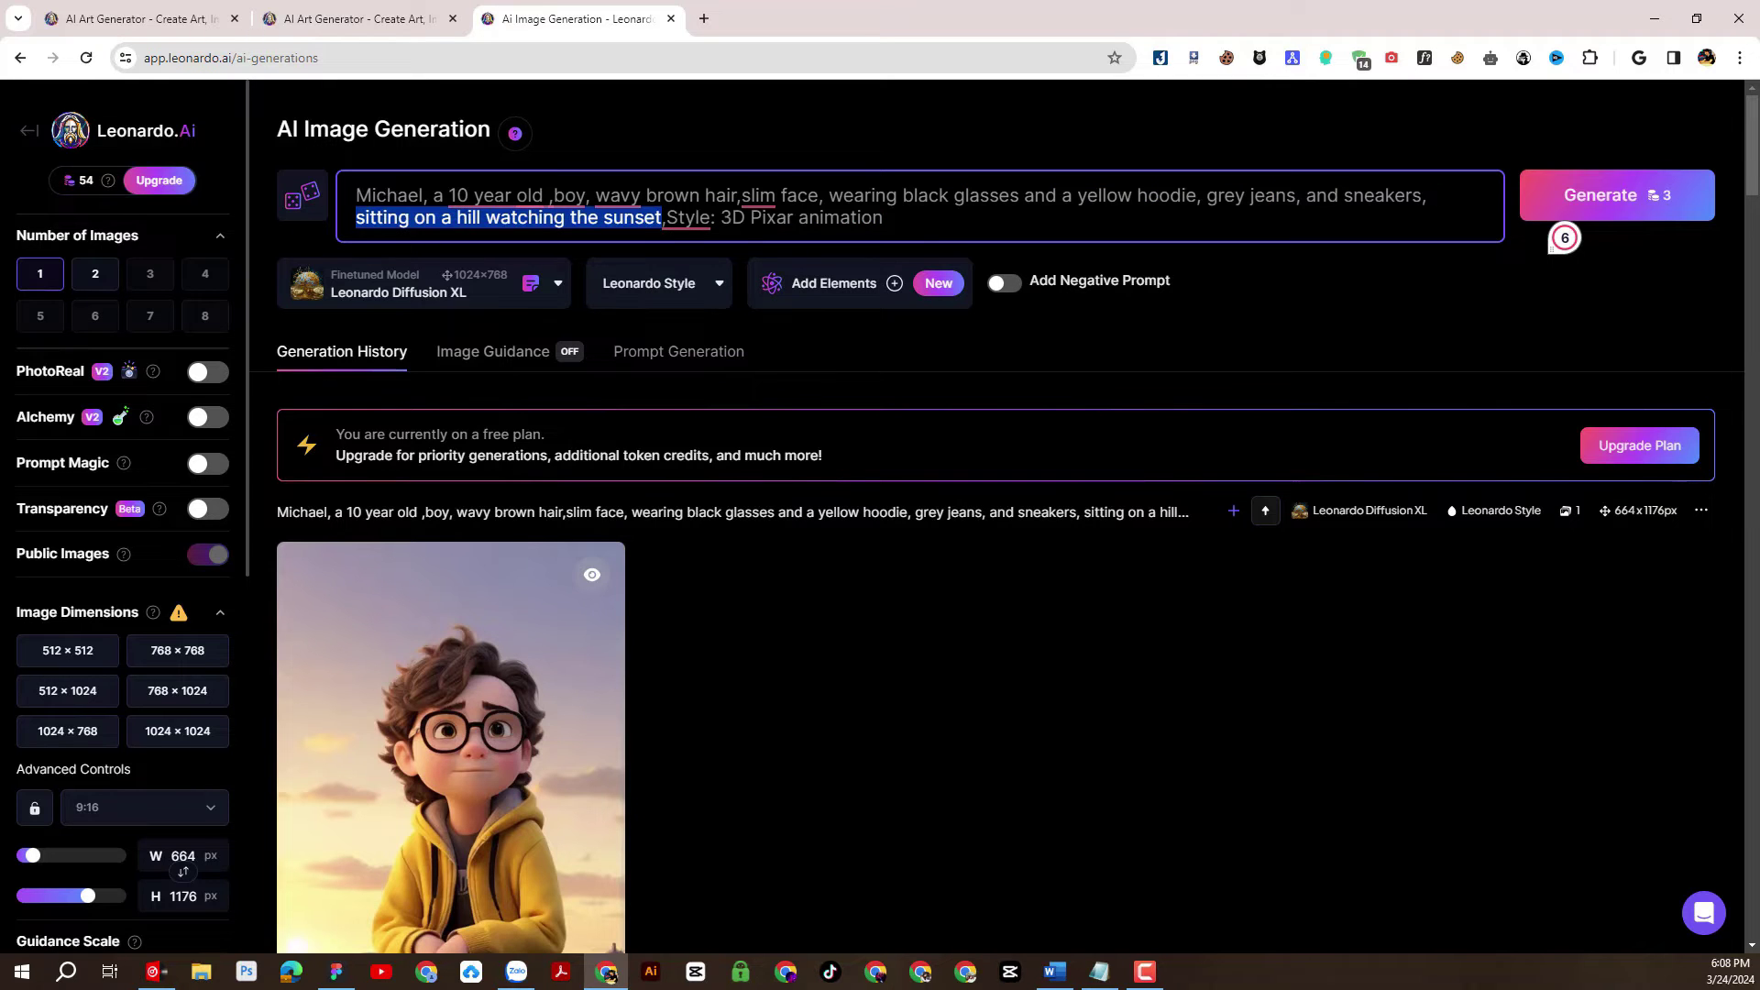
text(looking at the stars at night)
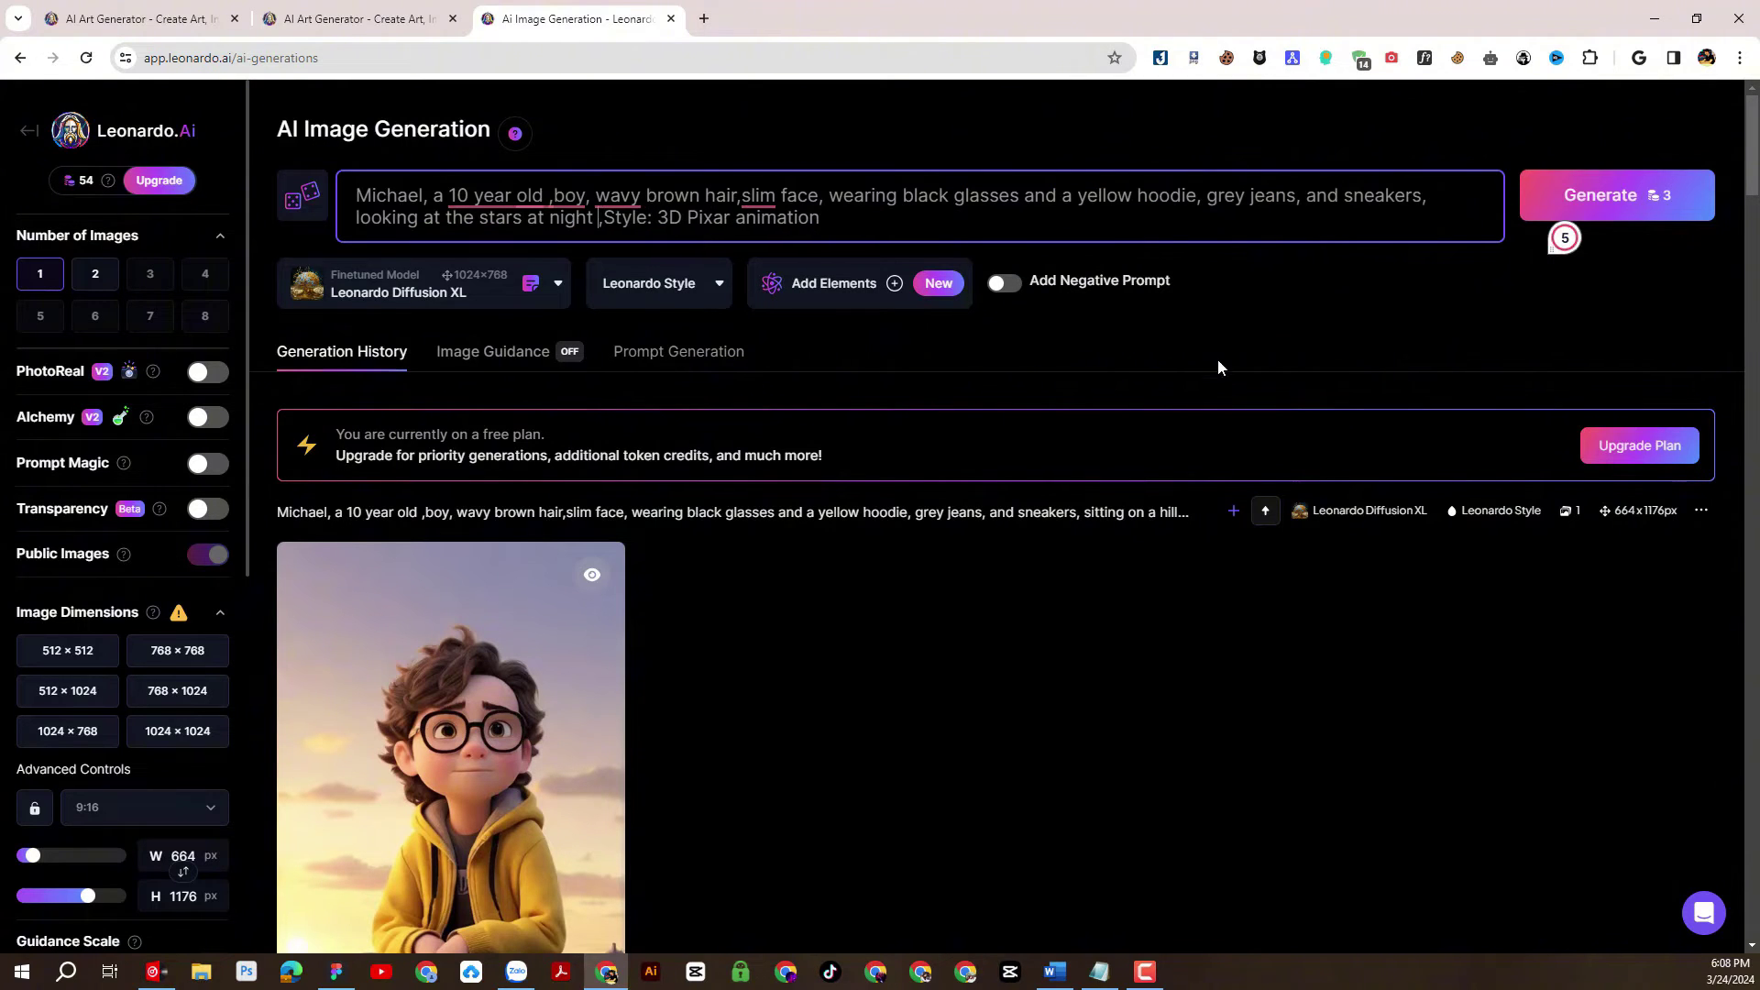
click(1573, 195)
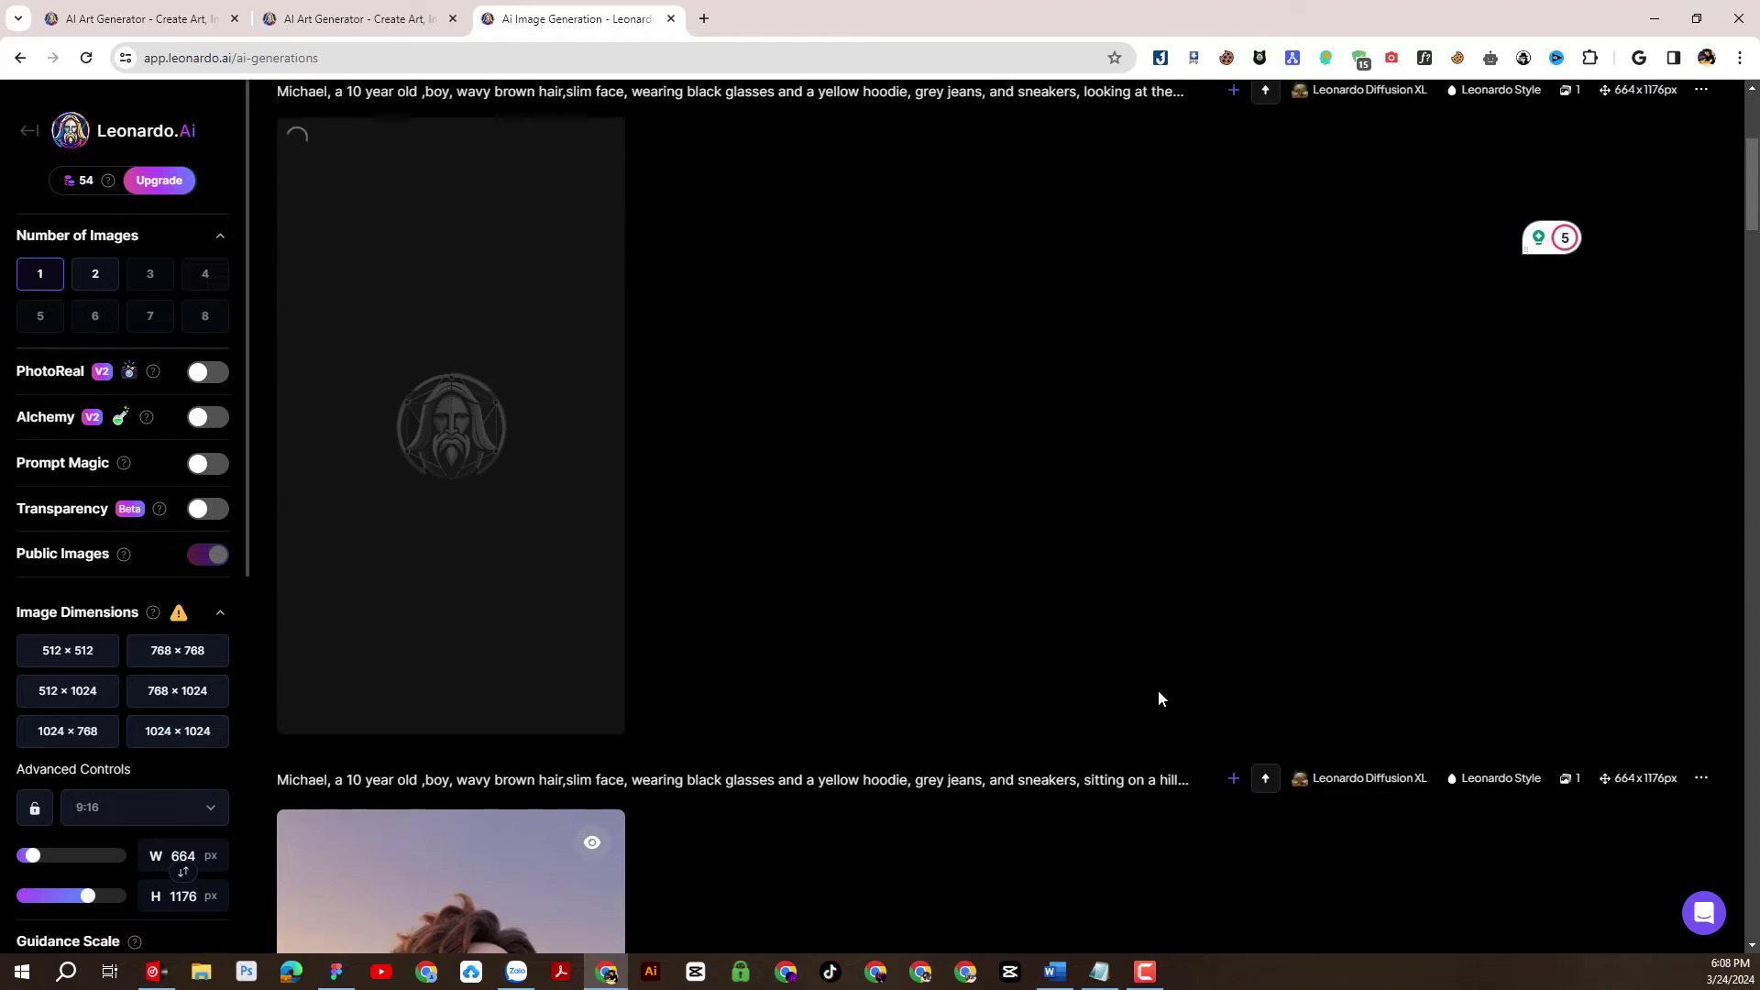
Review the sunset hill image and the new starry night image in the generation history.
scroll(1158, 690, down, 5)
scroll(1158, 690, up, 4)
scroll(1158, 690, down, 2)
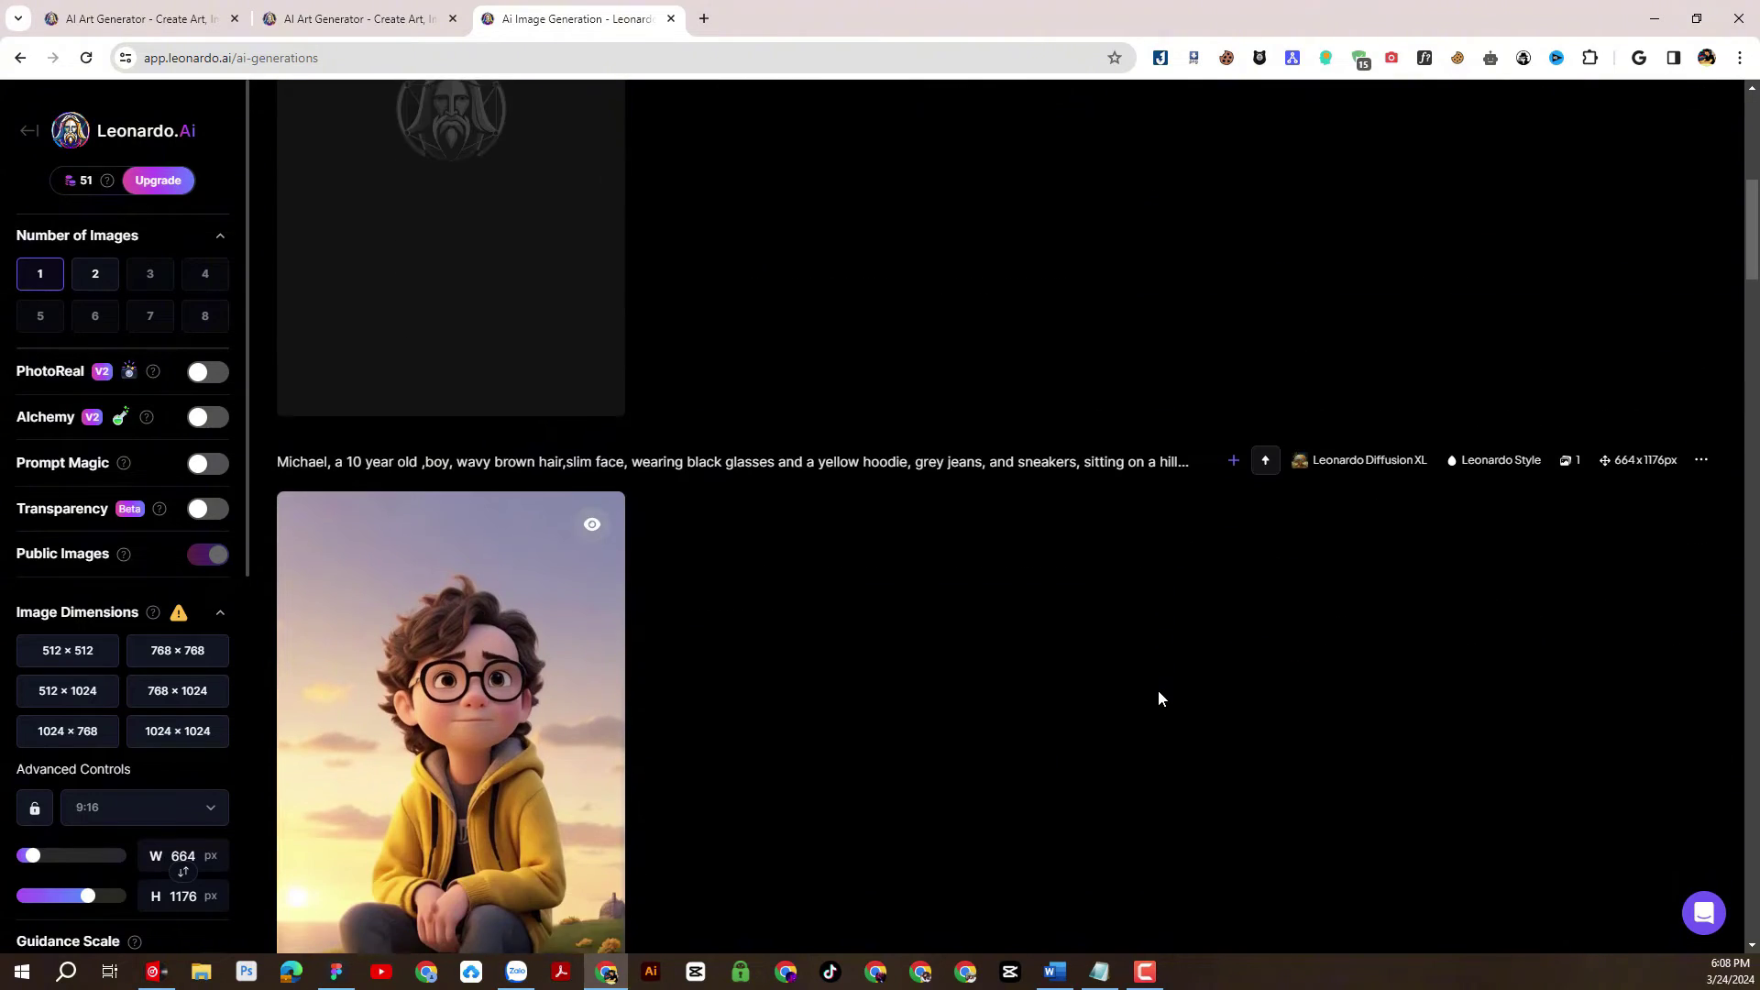
scroll(1158, 699, down, 17)
scroll(1158, 689, up, 16)
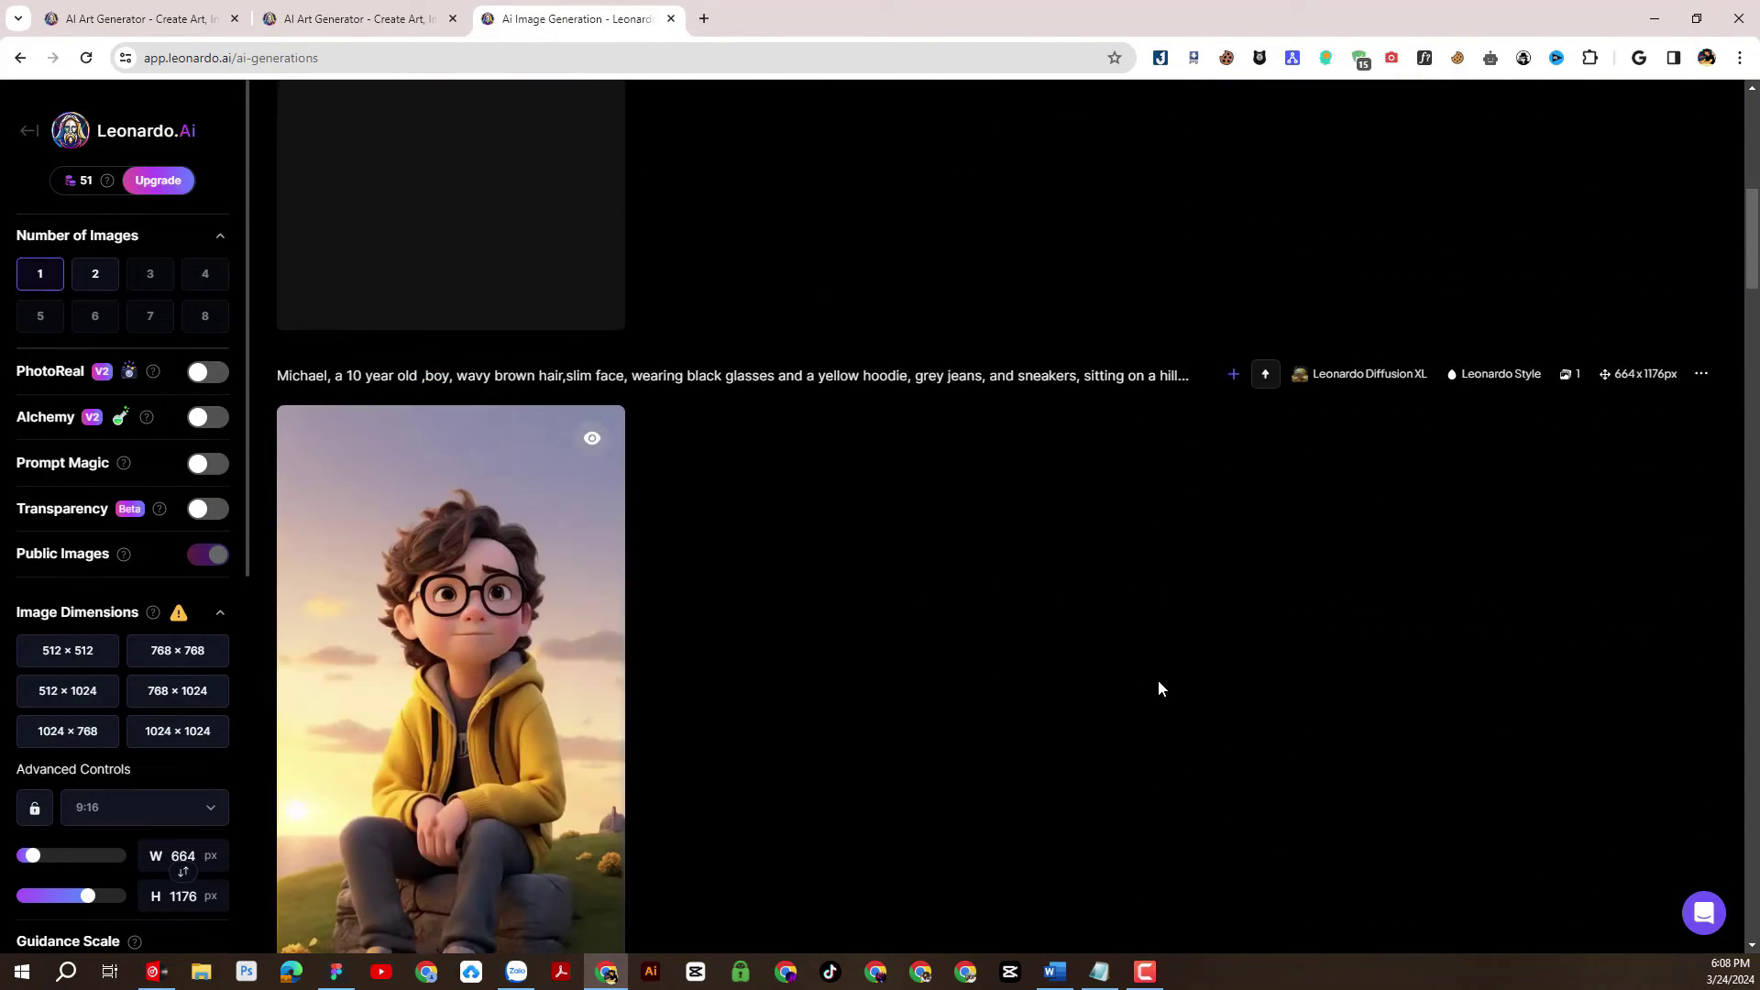
scroll(1157, 688, up, 5)
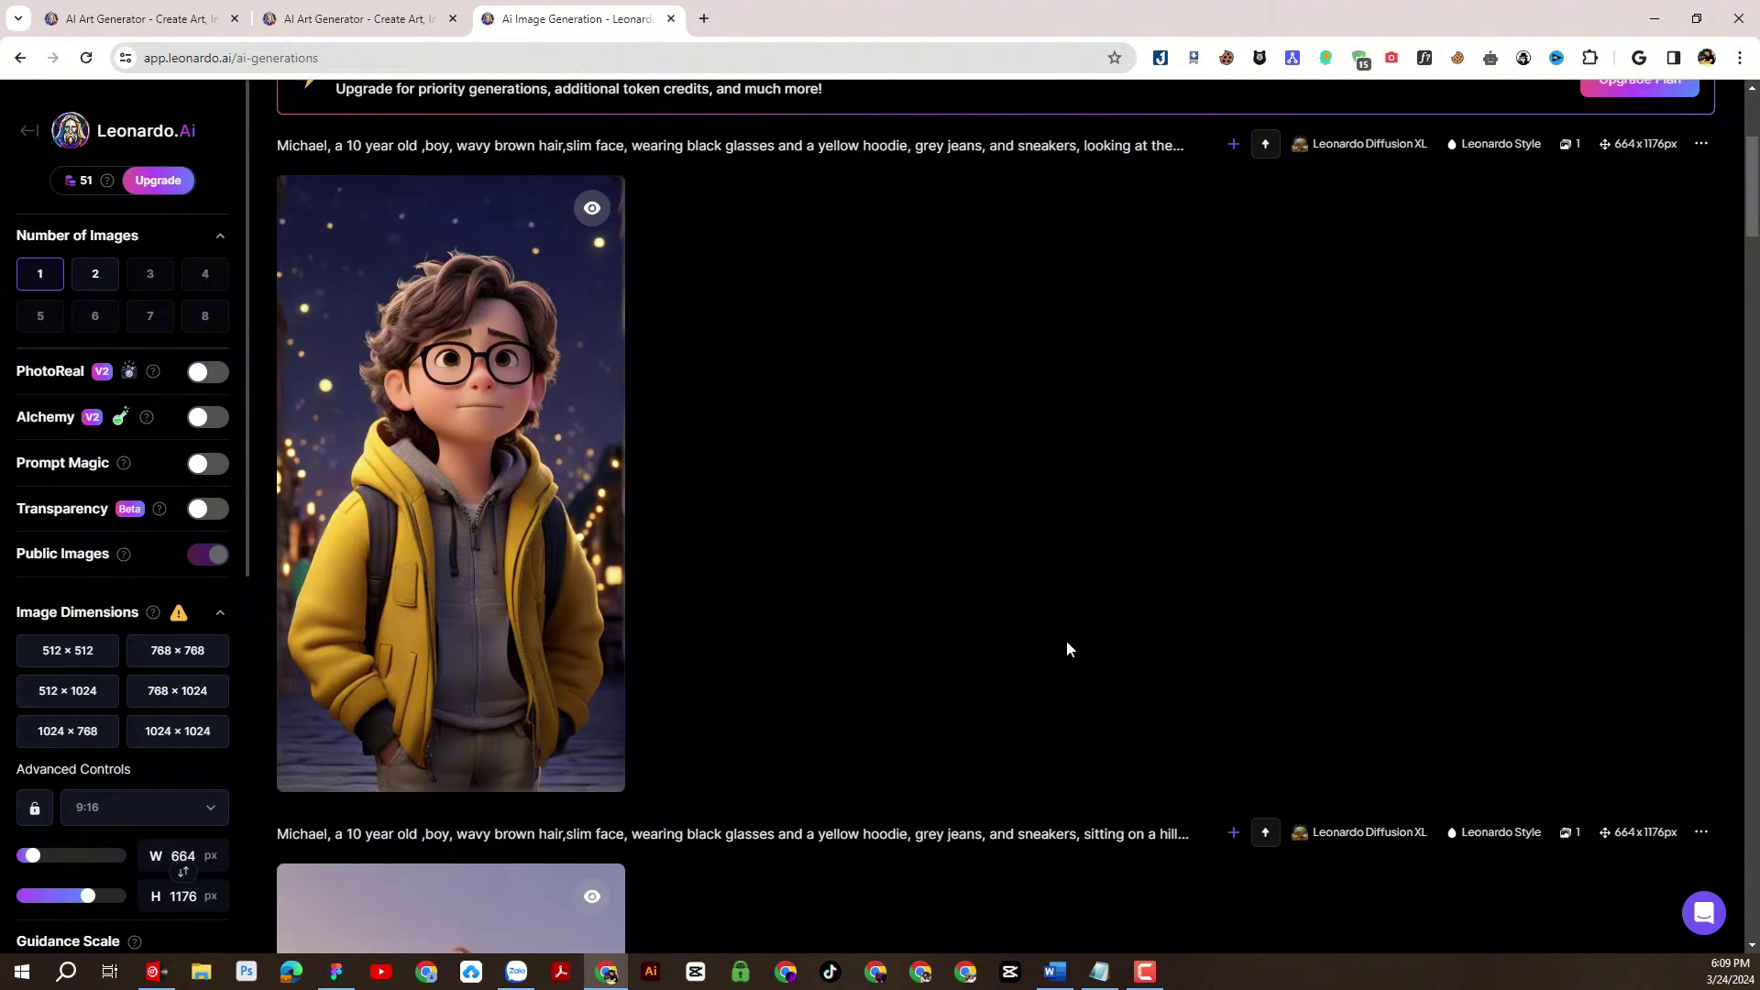
Set the number of images to 2 and generate the starry night scene again.
scroll(1065, 640, up, 4)
click(99, 284)
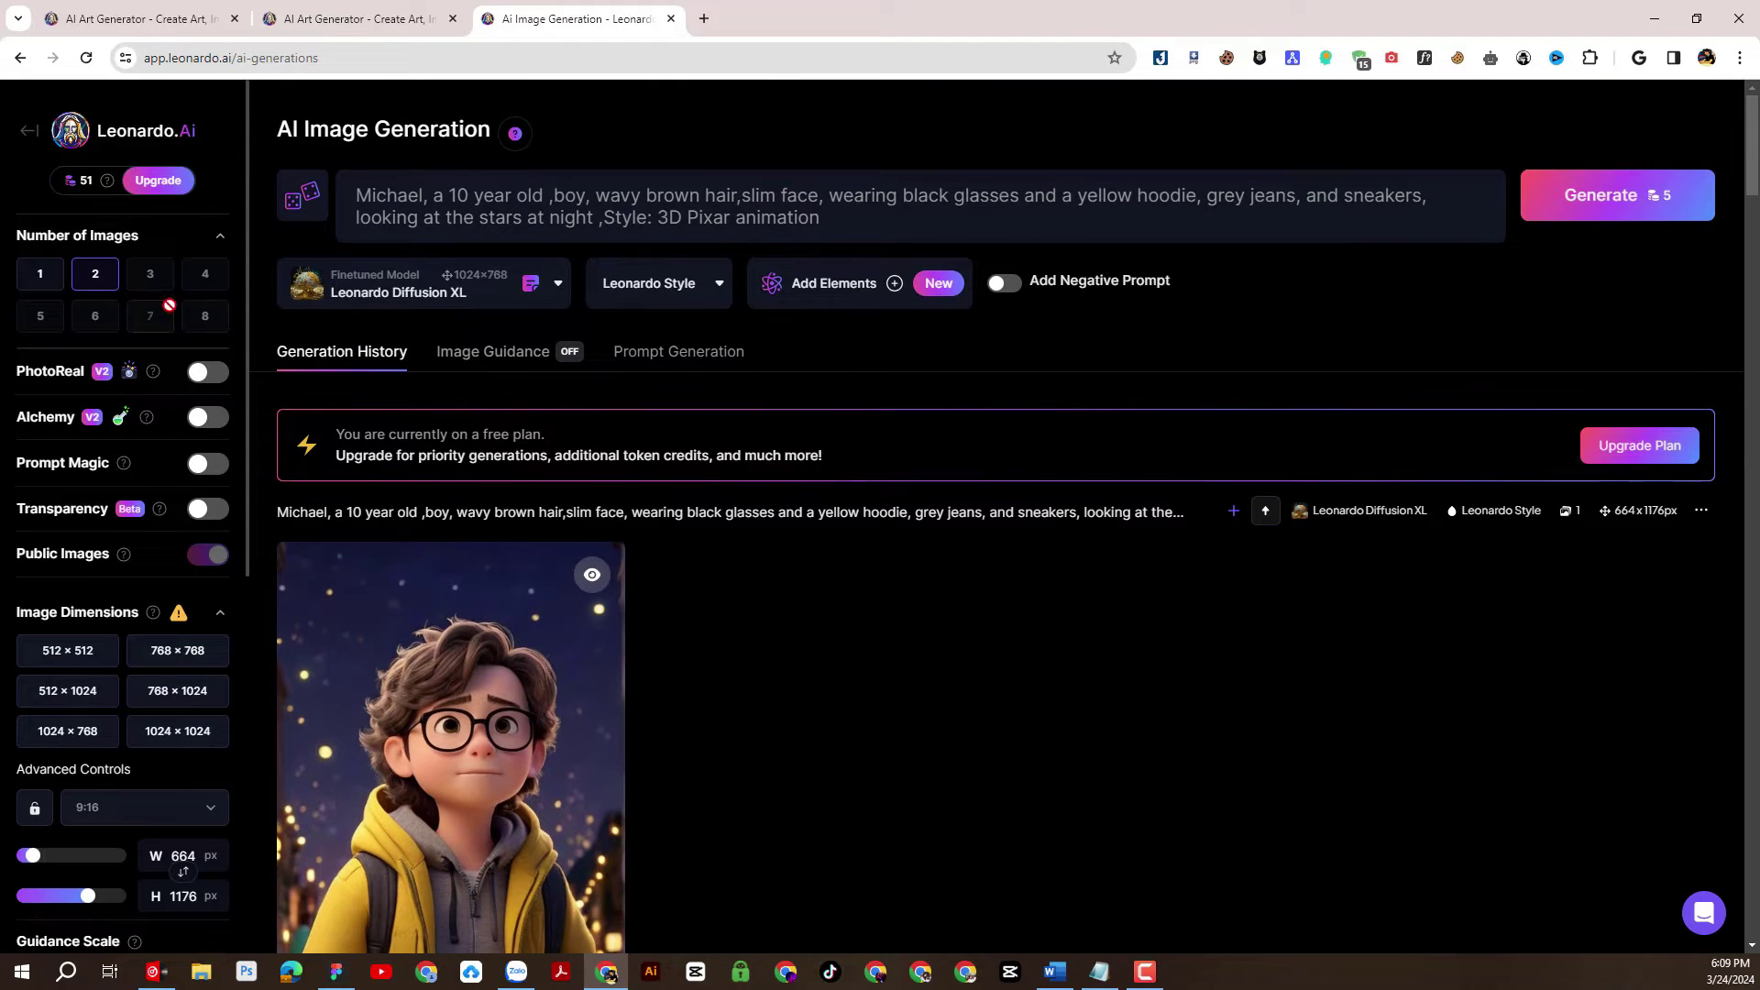
click(1583, 204)
Compare the boy's appearance in the two new starry night images with the earlier night and sunset images.
scroll(1289, 701, down, 8)
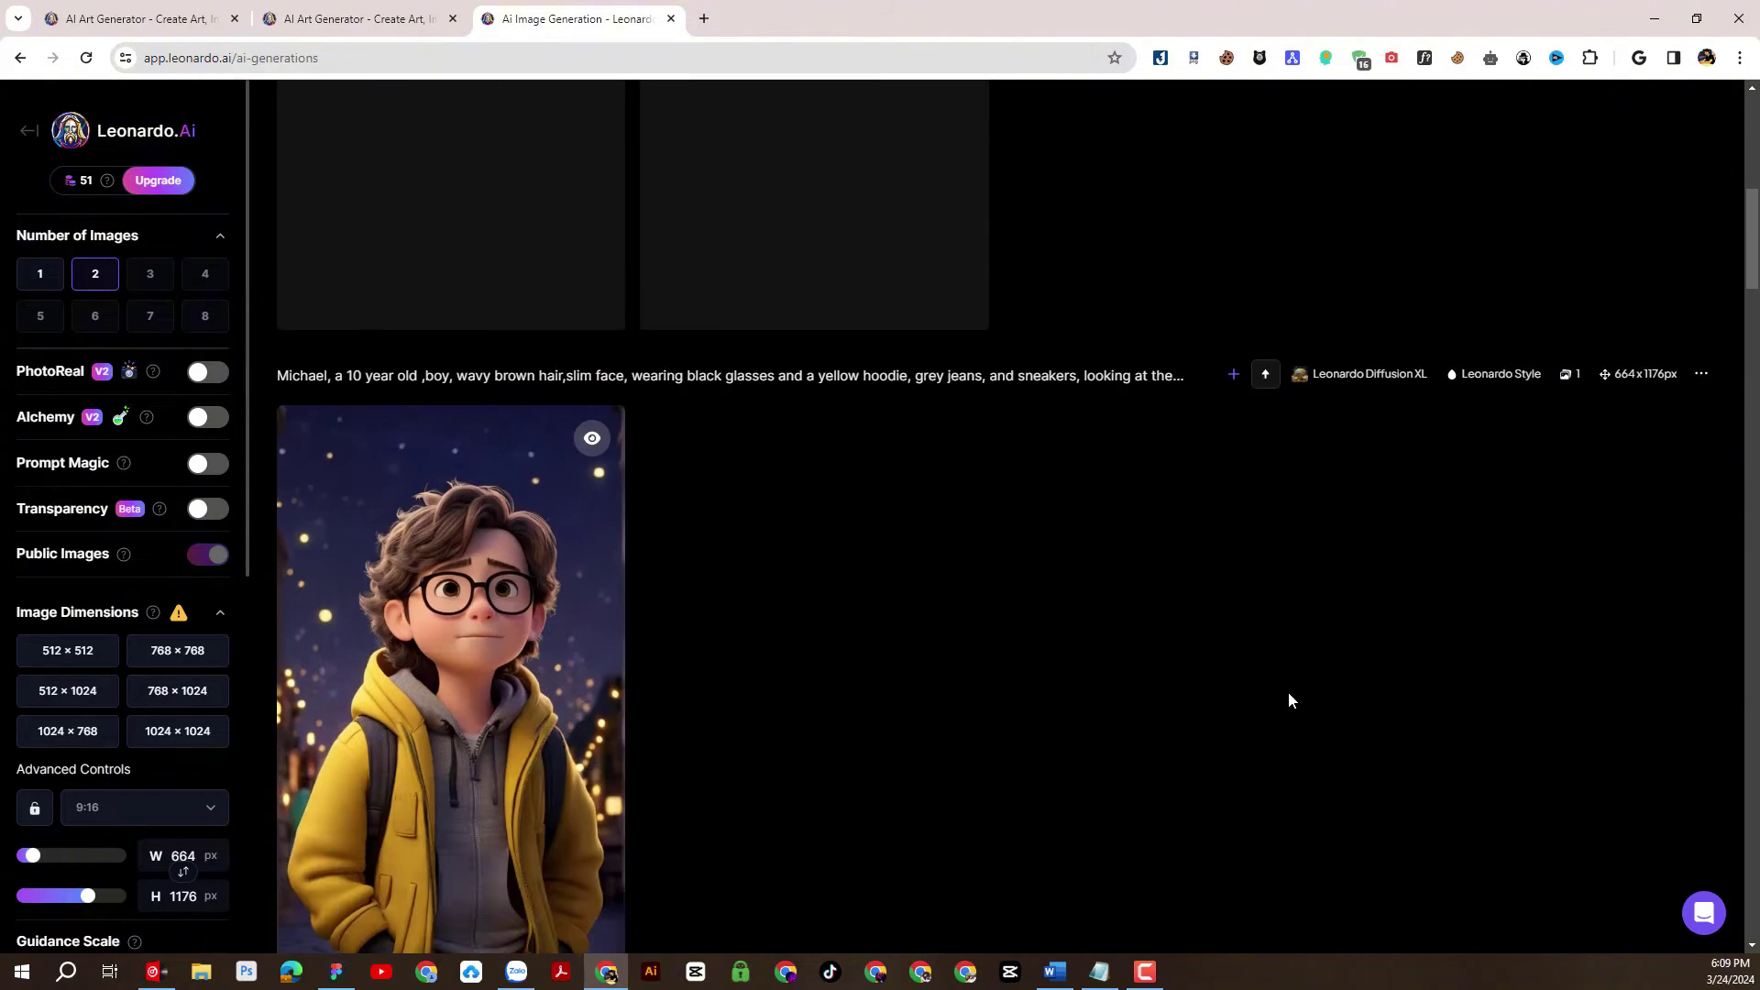
scroll(1289, 693, down, 2)
scroll(1289, 693, down, 8)
scroll(1289, 693, up, 6)
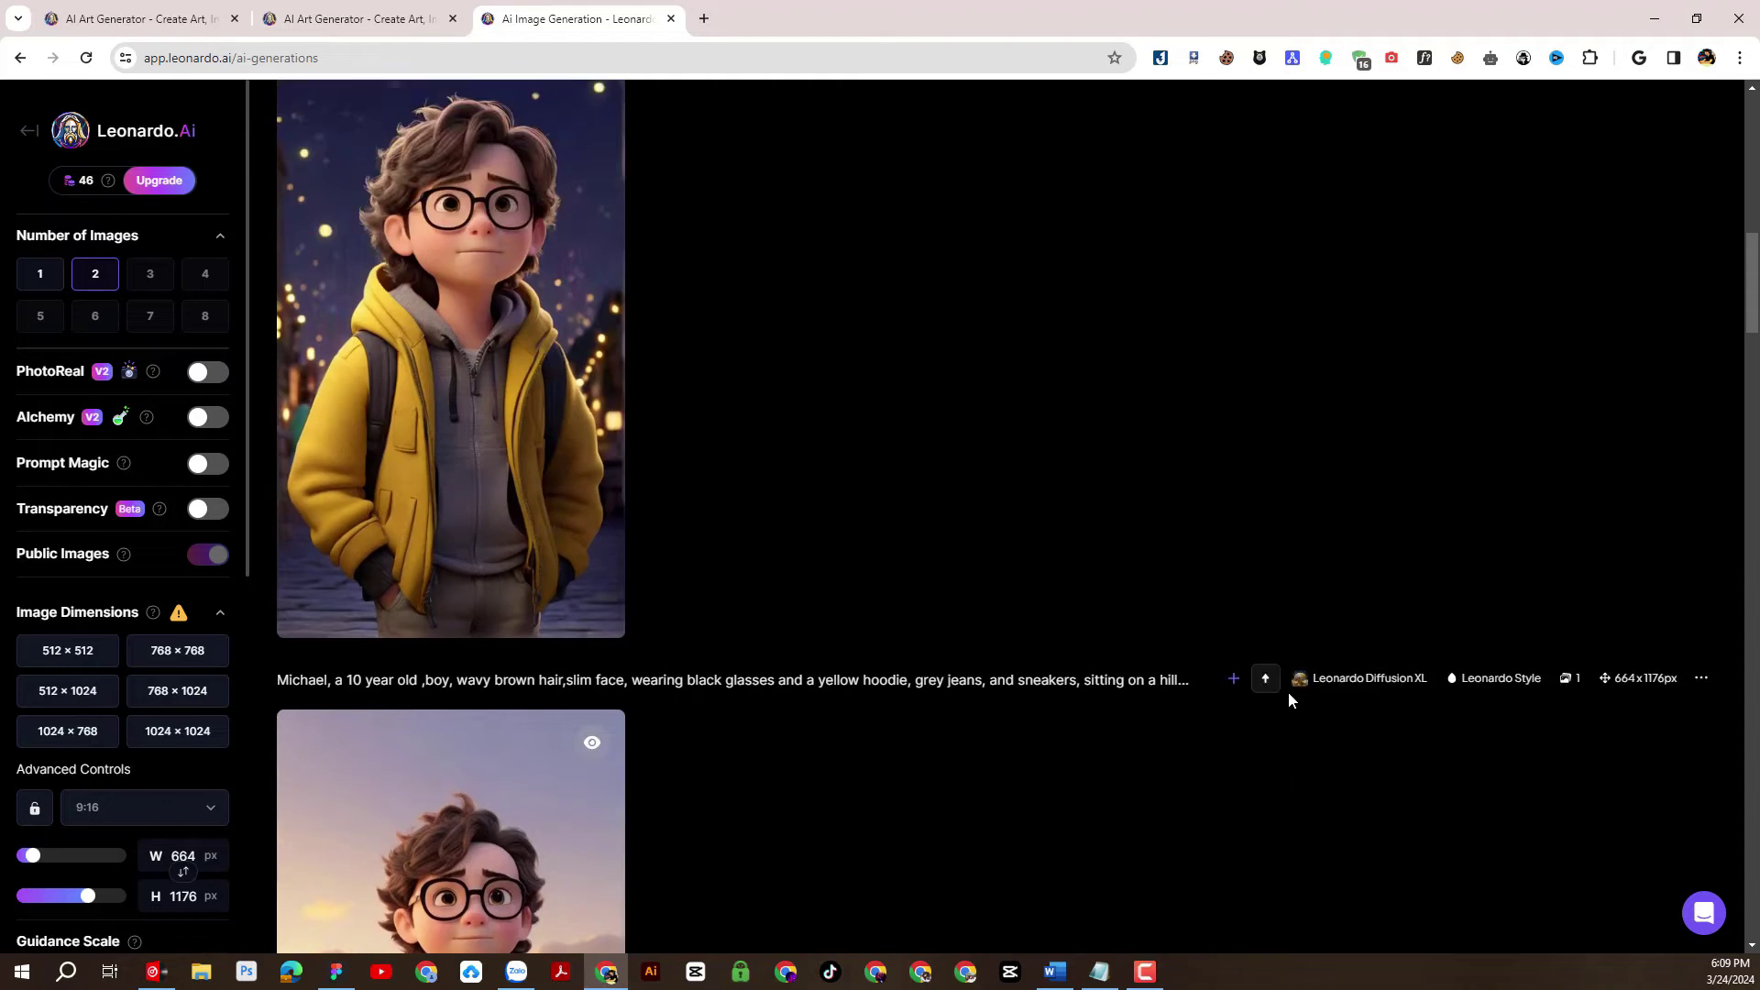
scroll(1289, 693, down, 12)
scroll(1289, 692, up, 13)
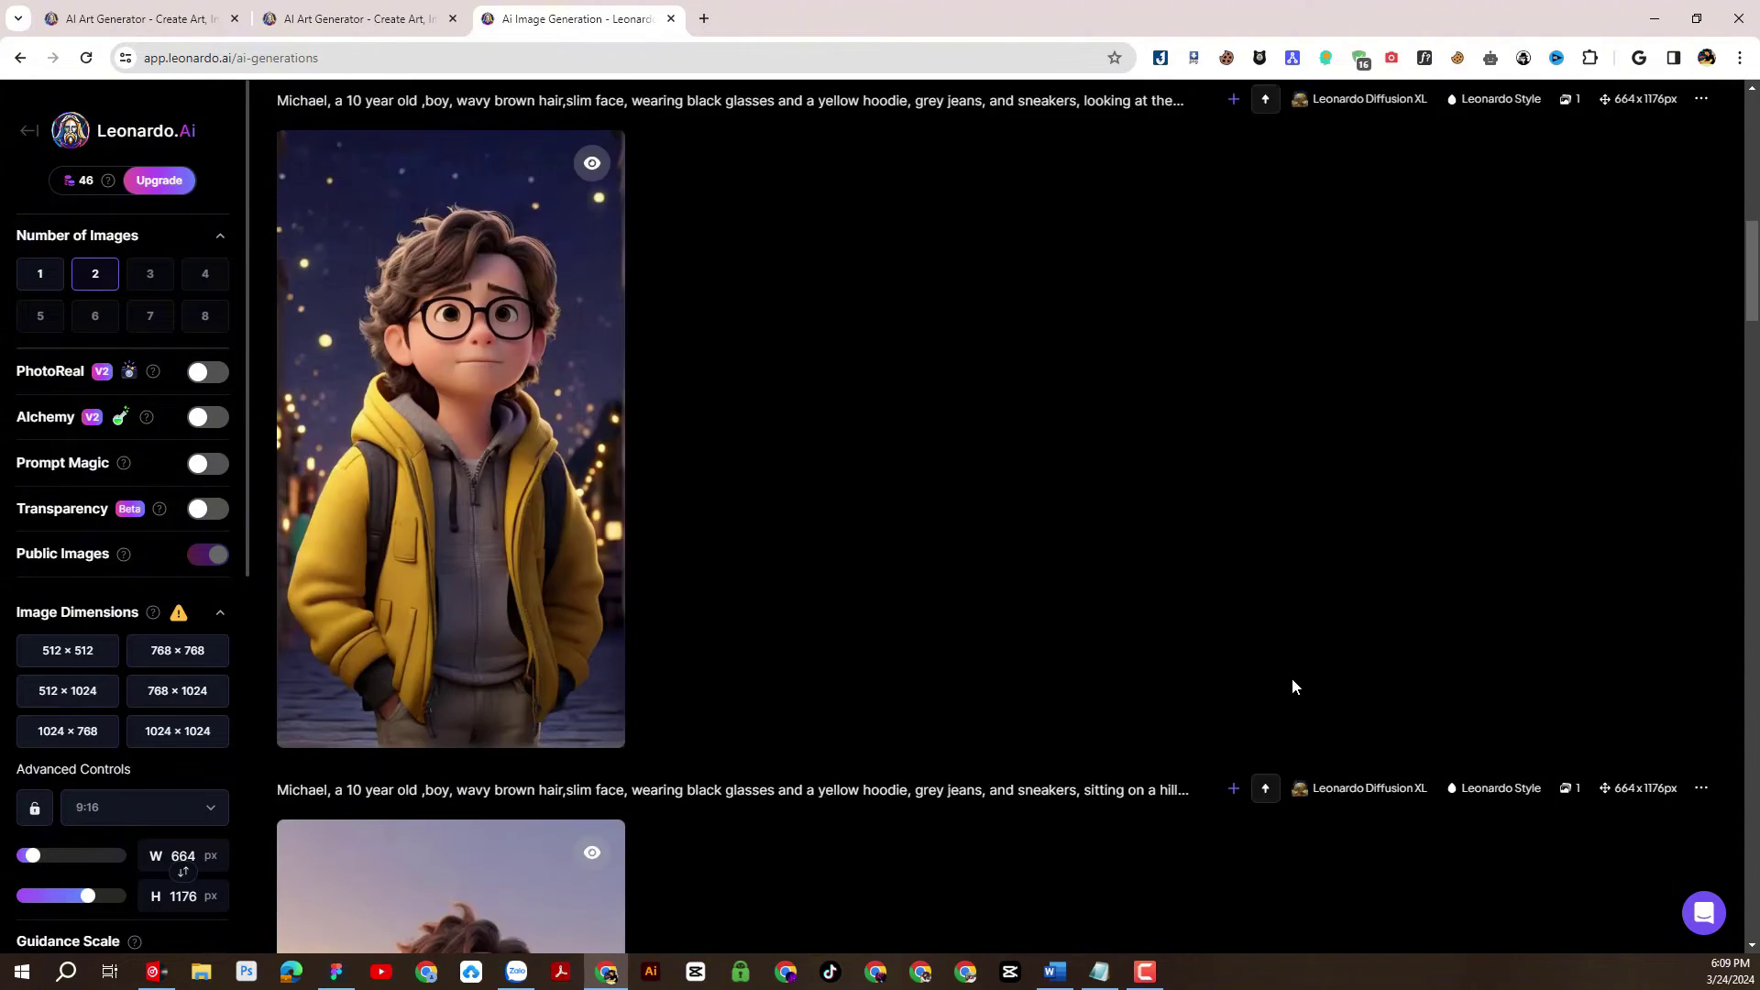
scroll(1293, 681, up, 8)
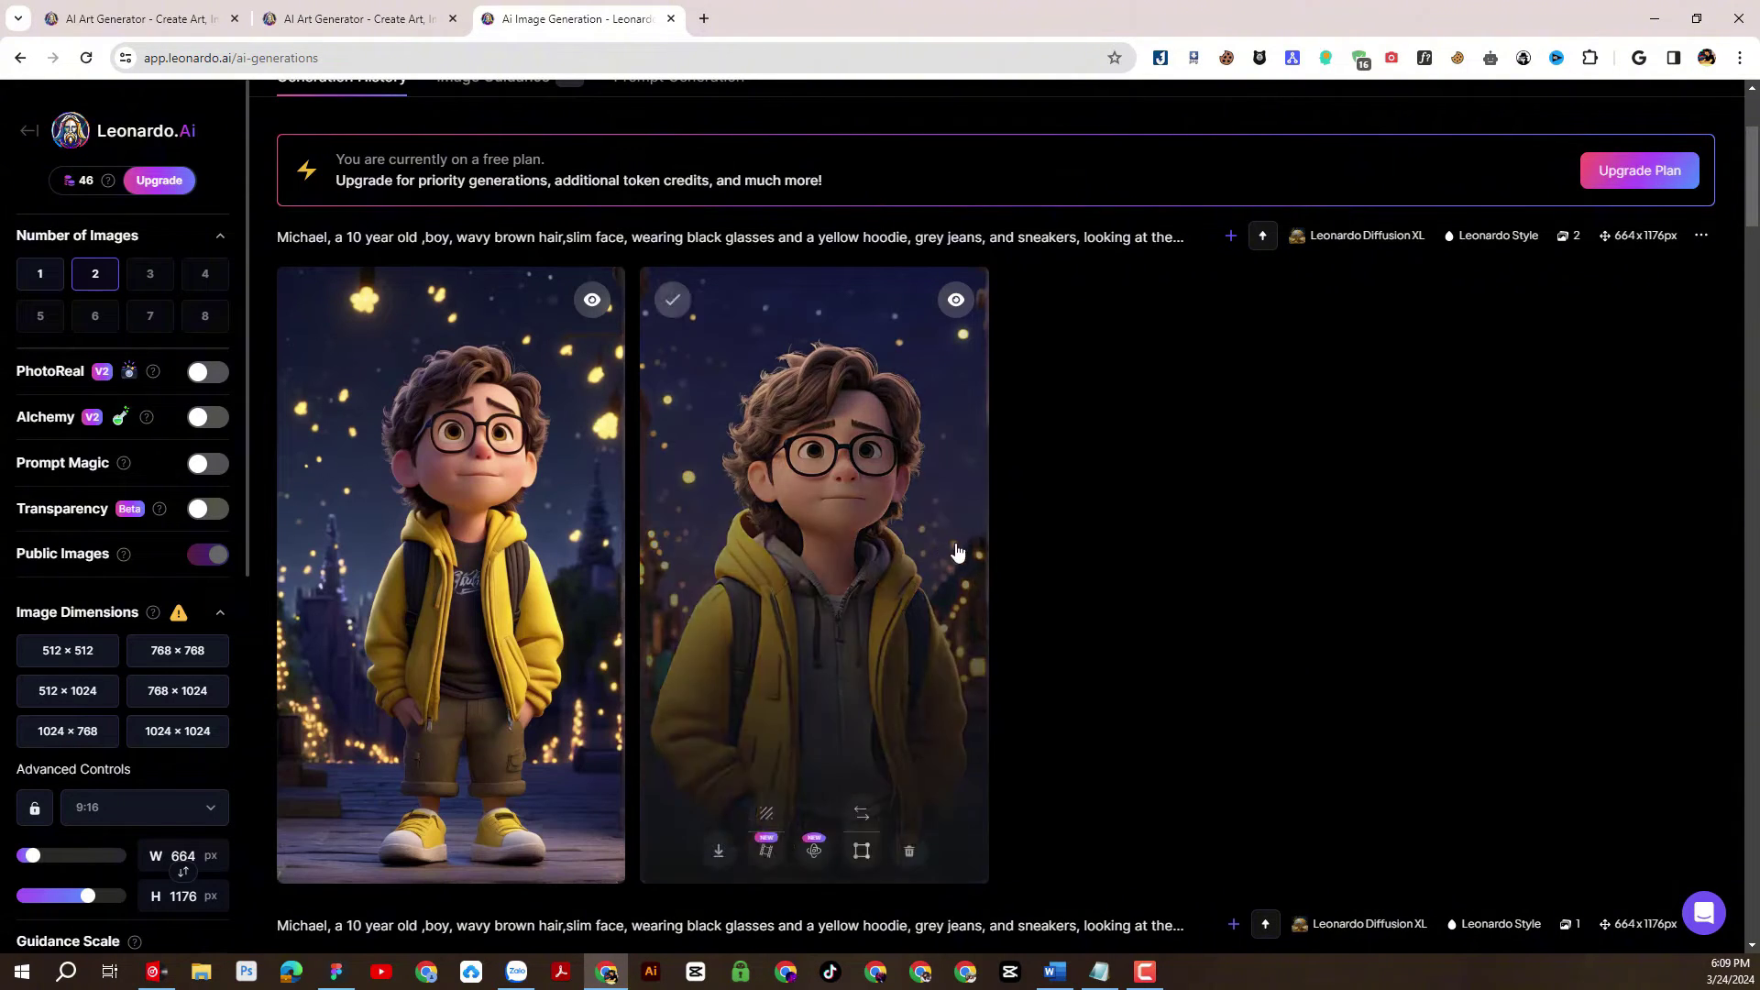
scroll(1101, 596, down, 8)
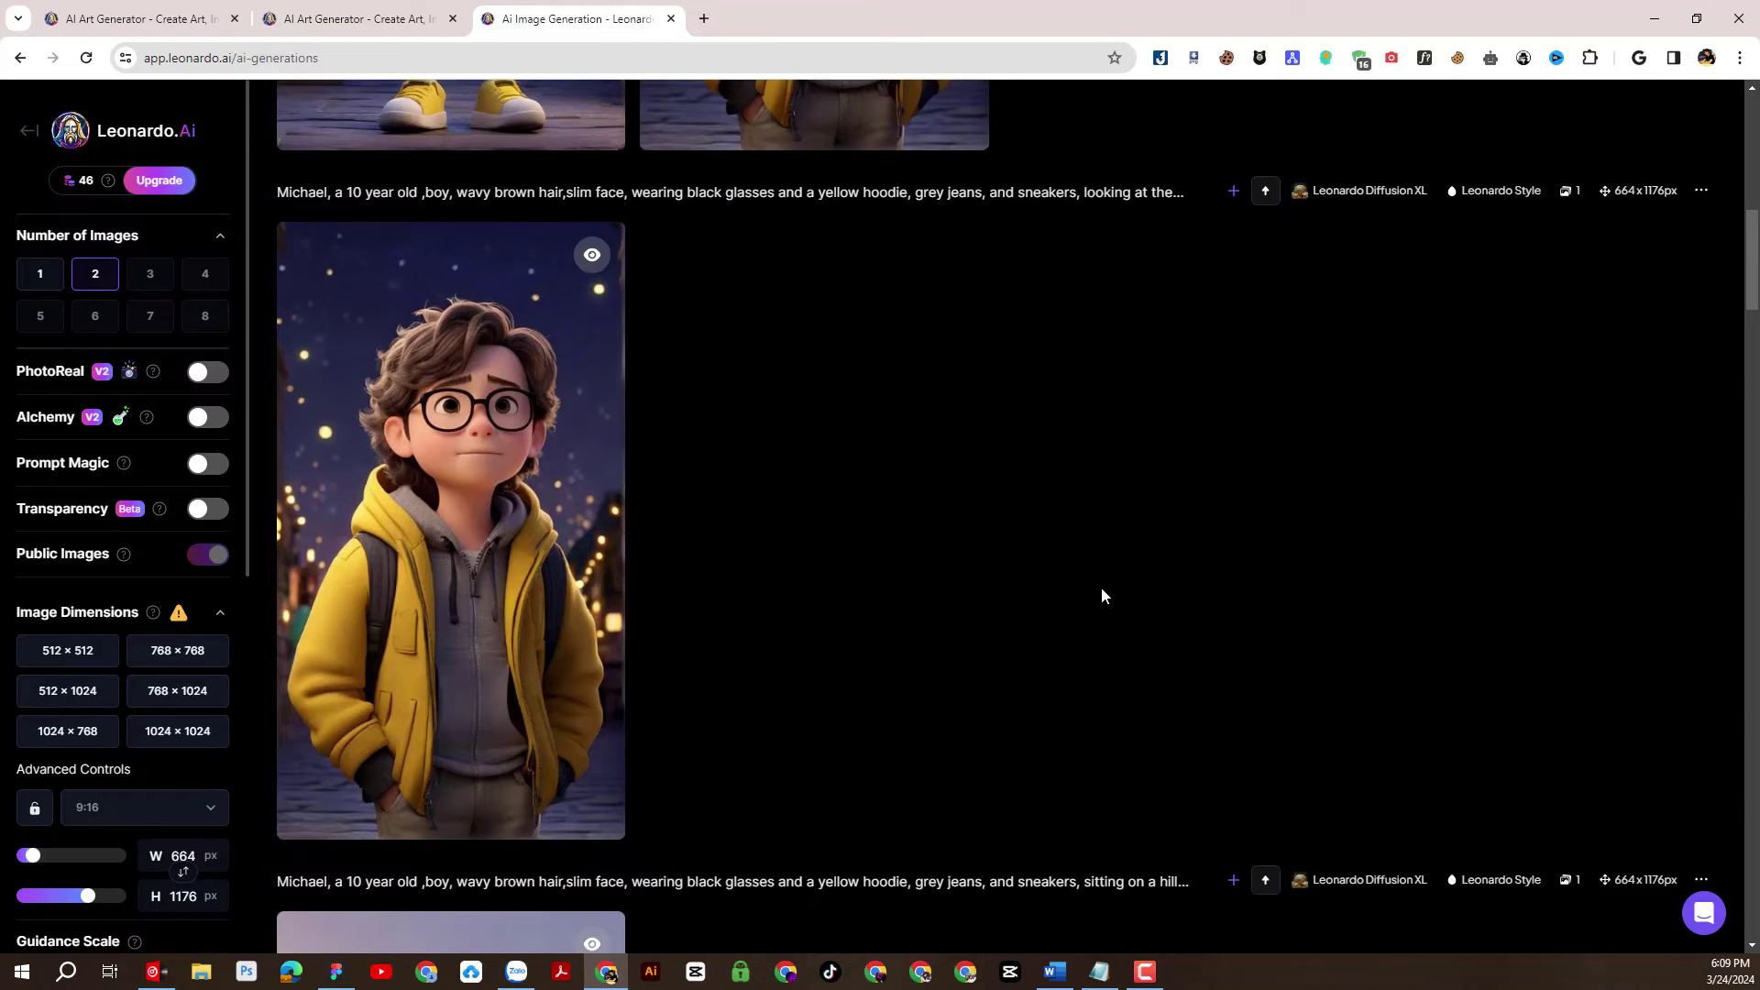
scroll(1102, 596, up, 8)
scroll(1102, 596, up, 1)
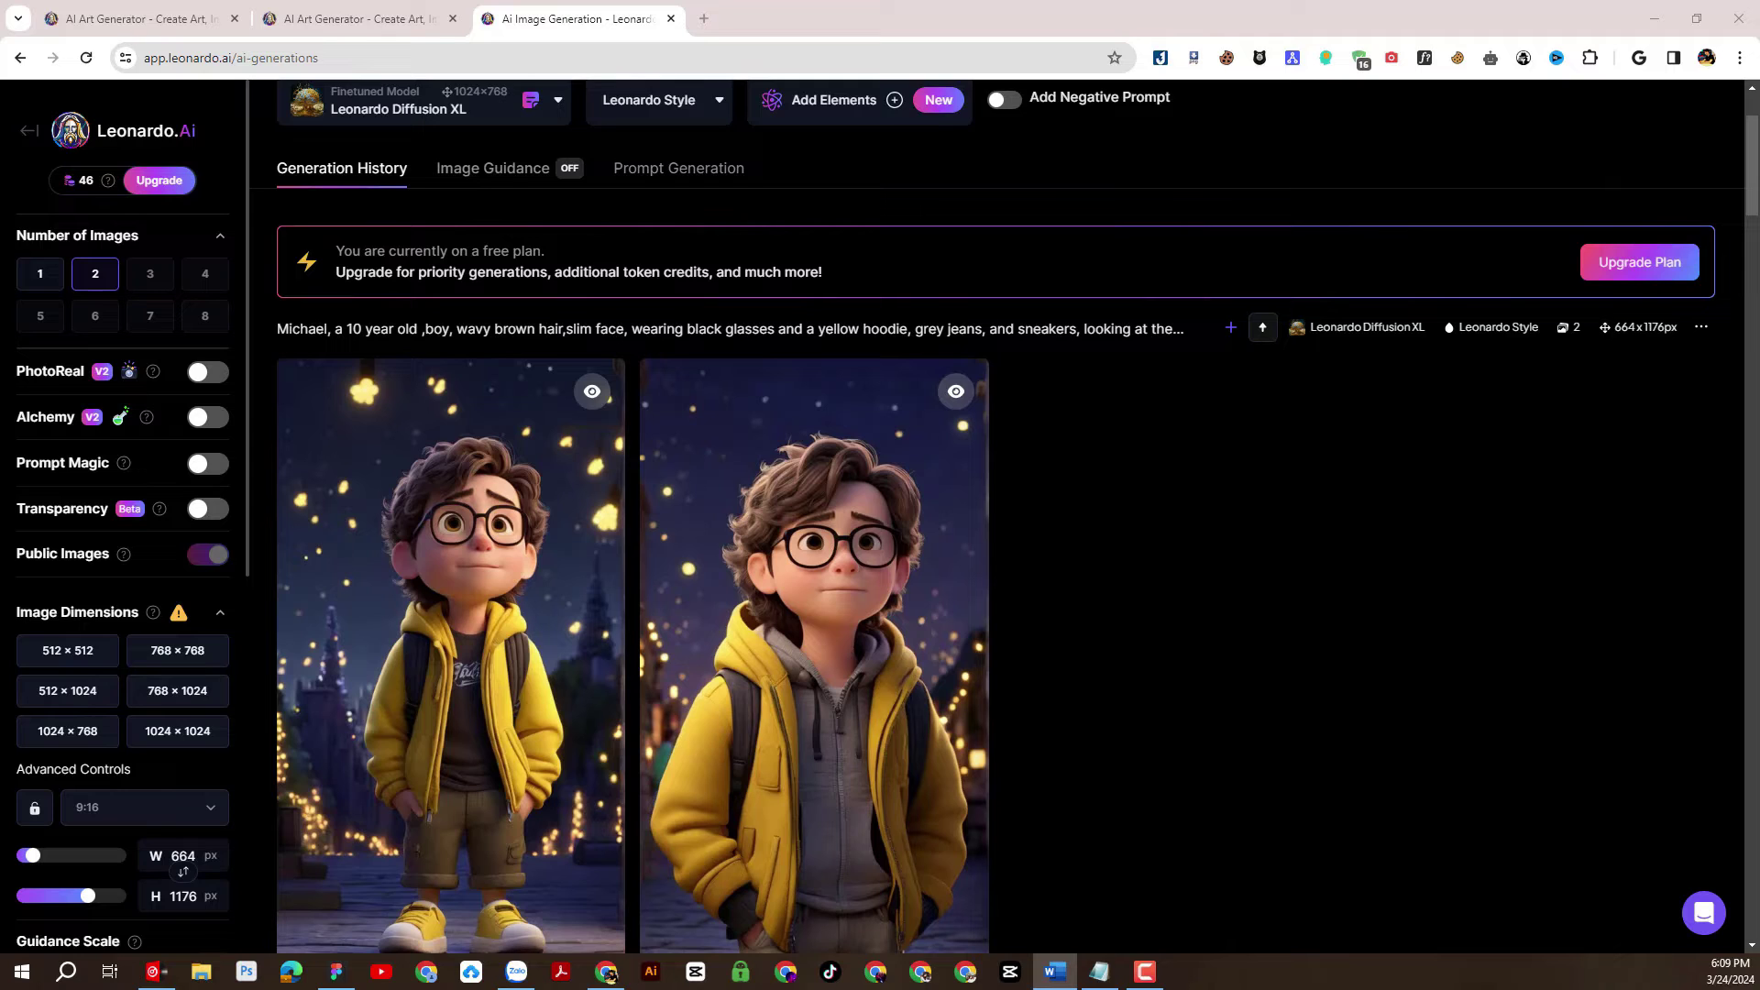
Add "laughing so hard," before the style in the prompt and put a space in front of "Style".
scroll(607, 229, up, 2)
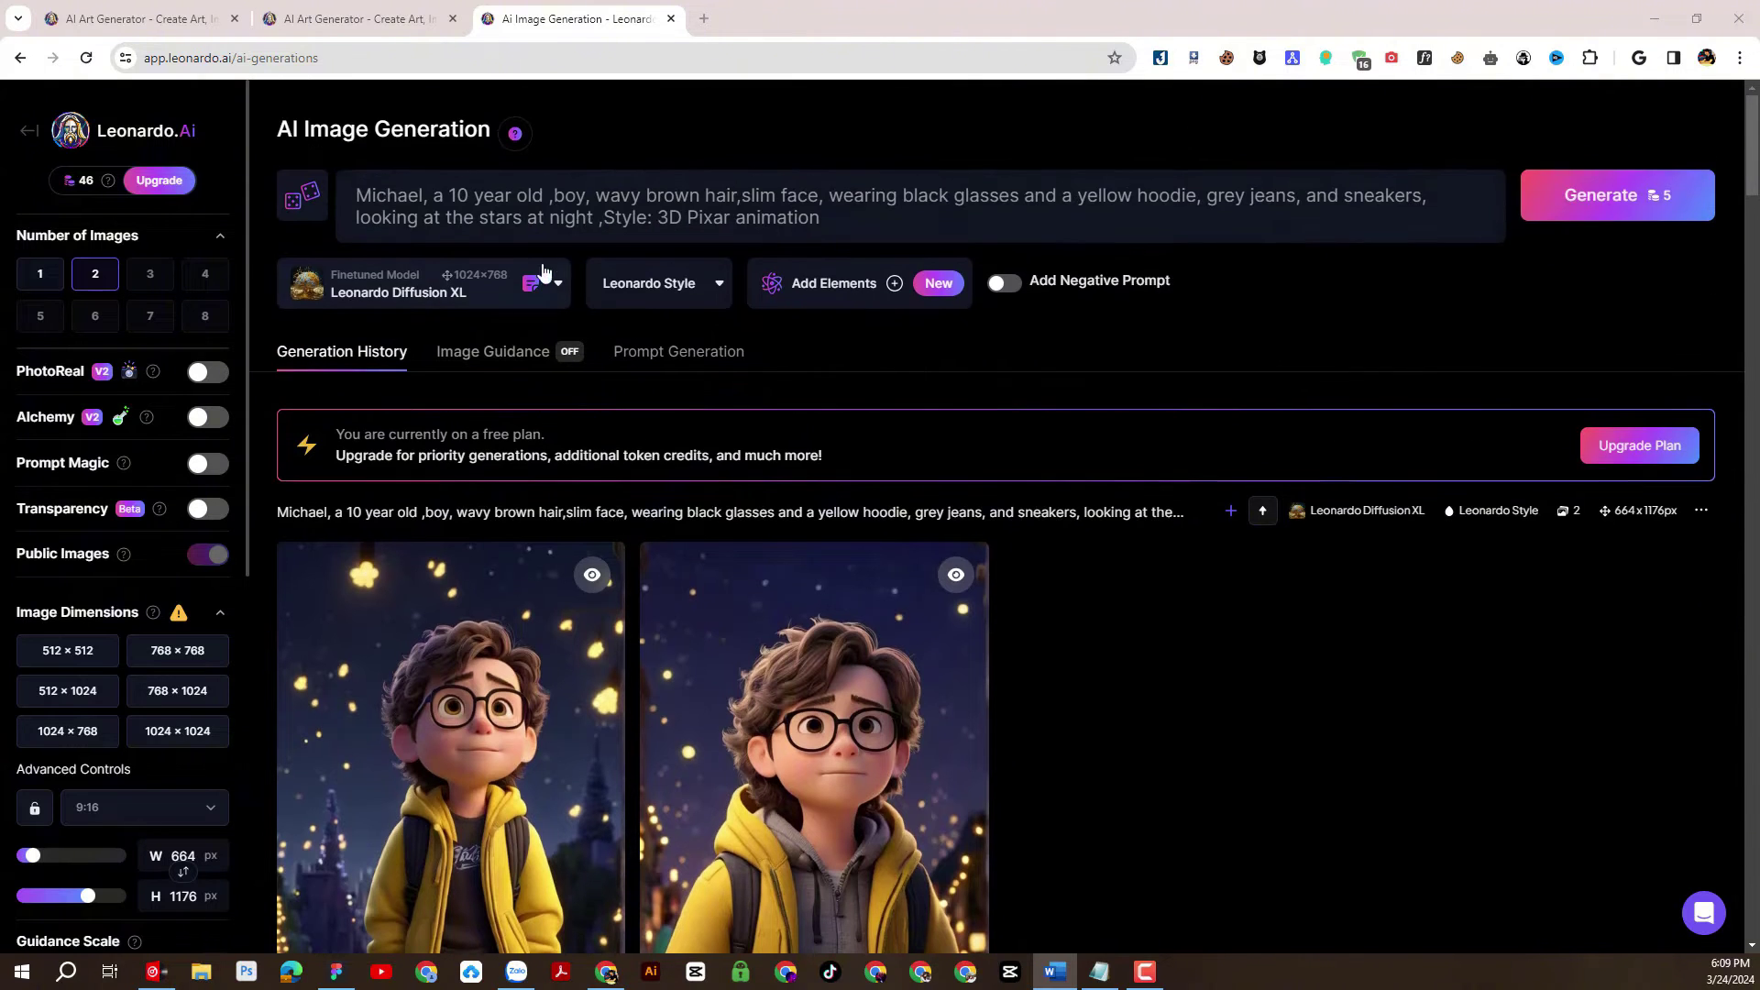
click(602, 218)
text(laughing so hard,)
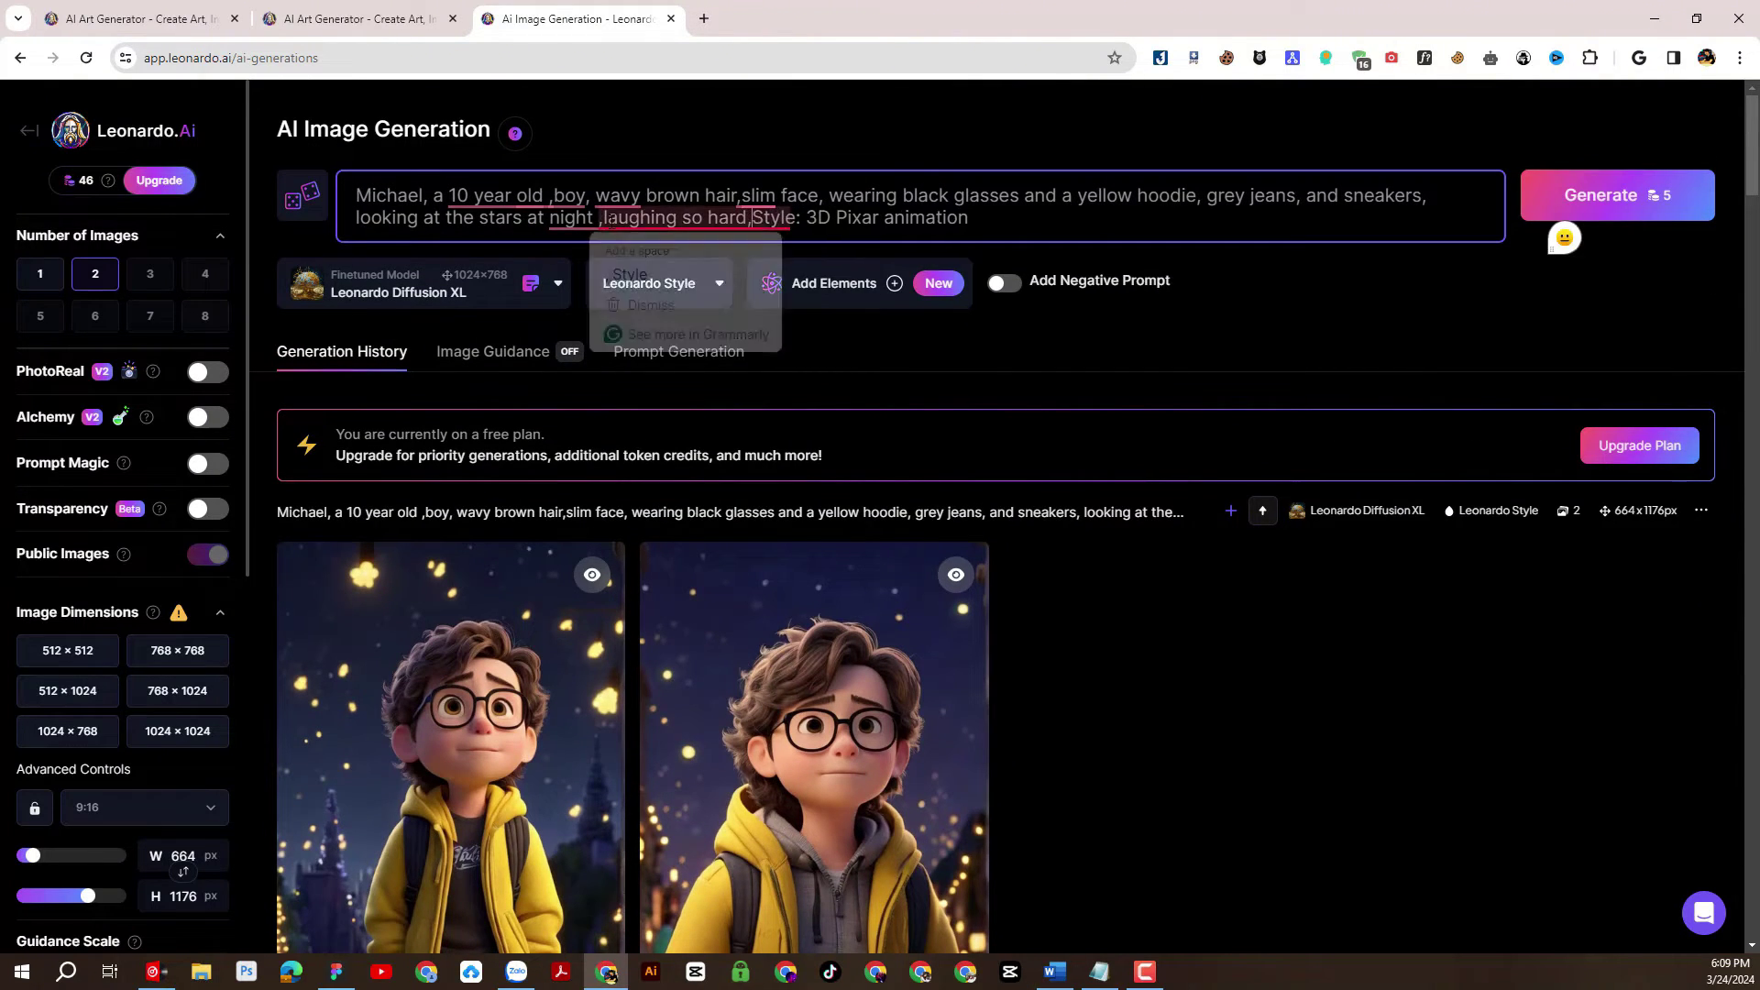
click(974, 217)
Correct the prompt to read "with wavy brown hair, a slim face" and generate two images of the laughing boy.
mouse_move(755, 198)
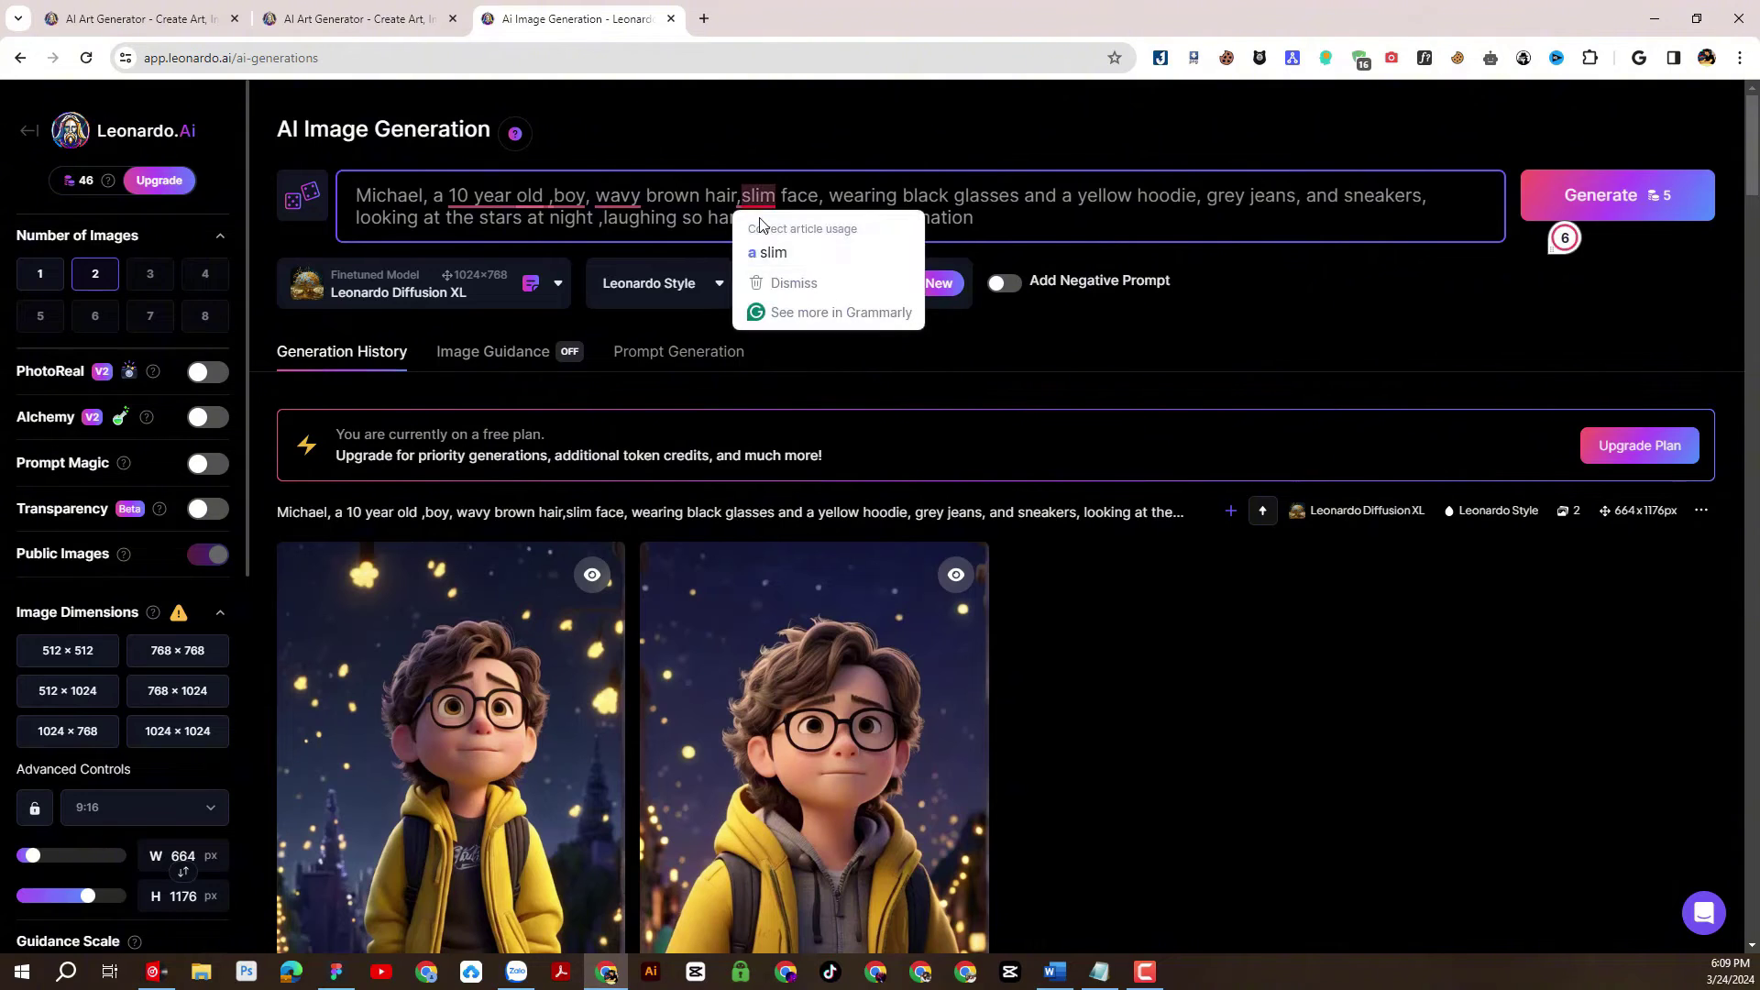
click(768, 252)
mouse_move(616, 198)
click(629, 252)
mouse_move(555, 200)
click(567, 252)
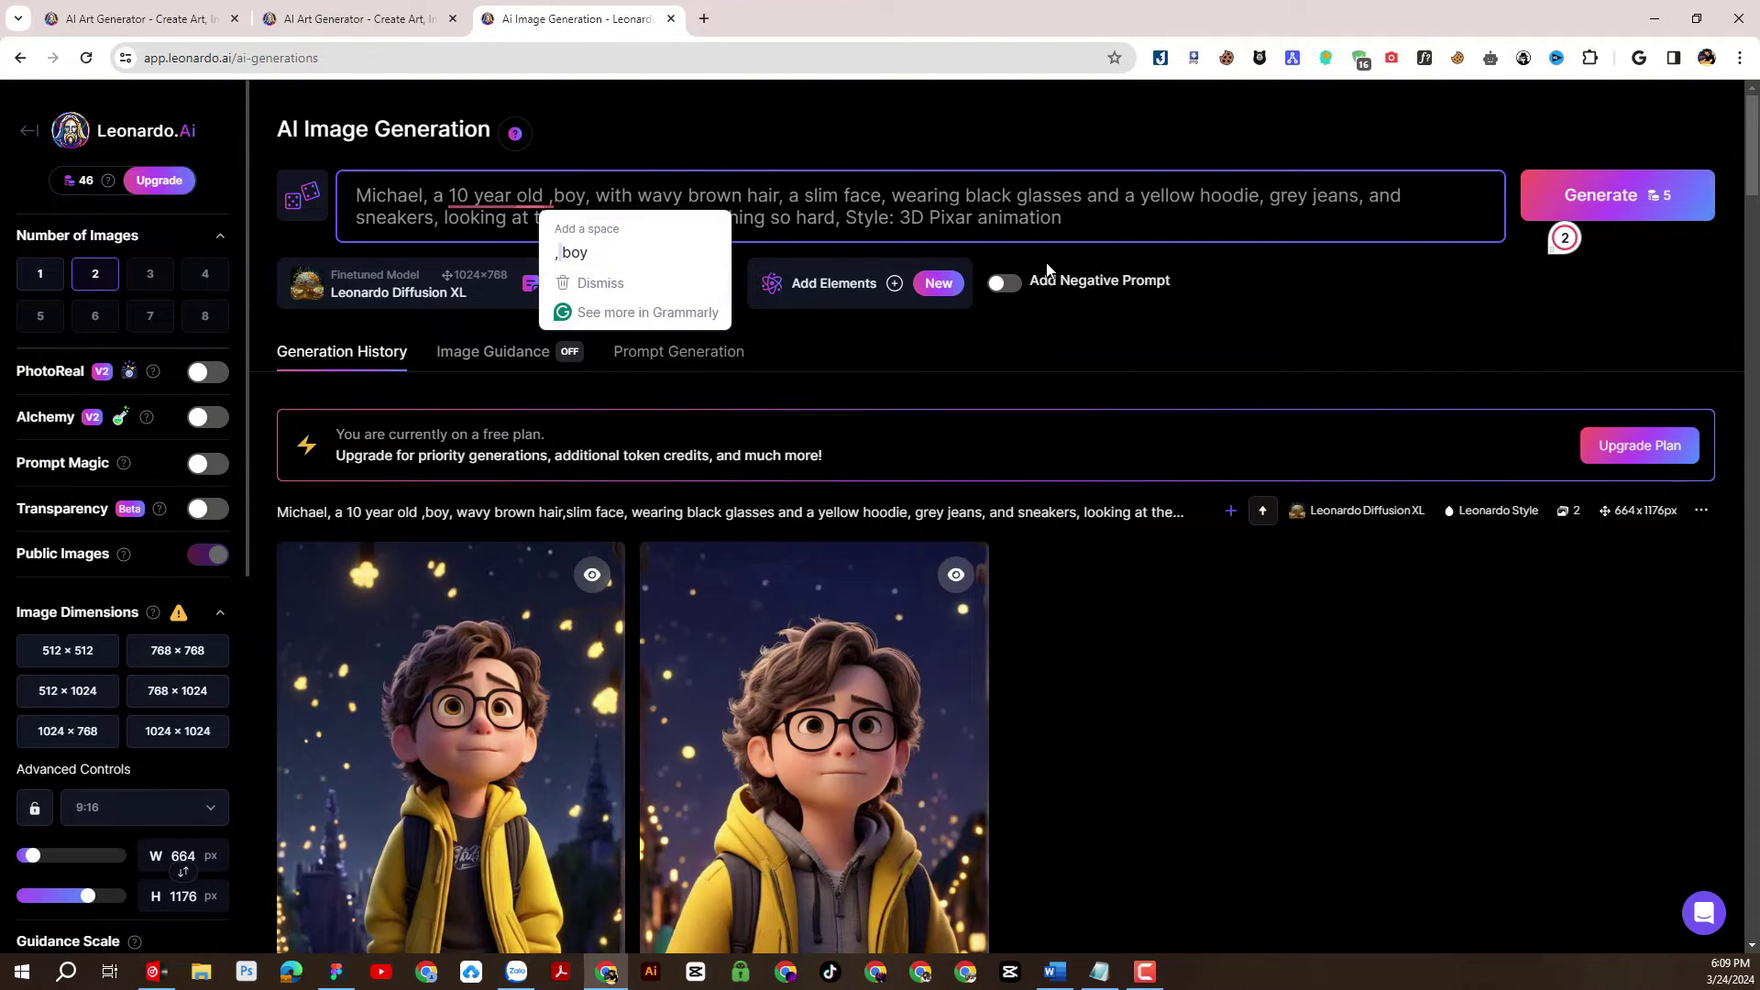
click(1628, 209)
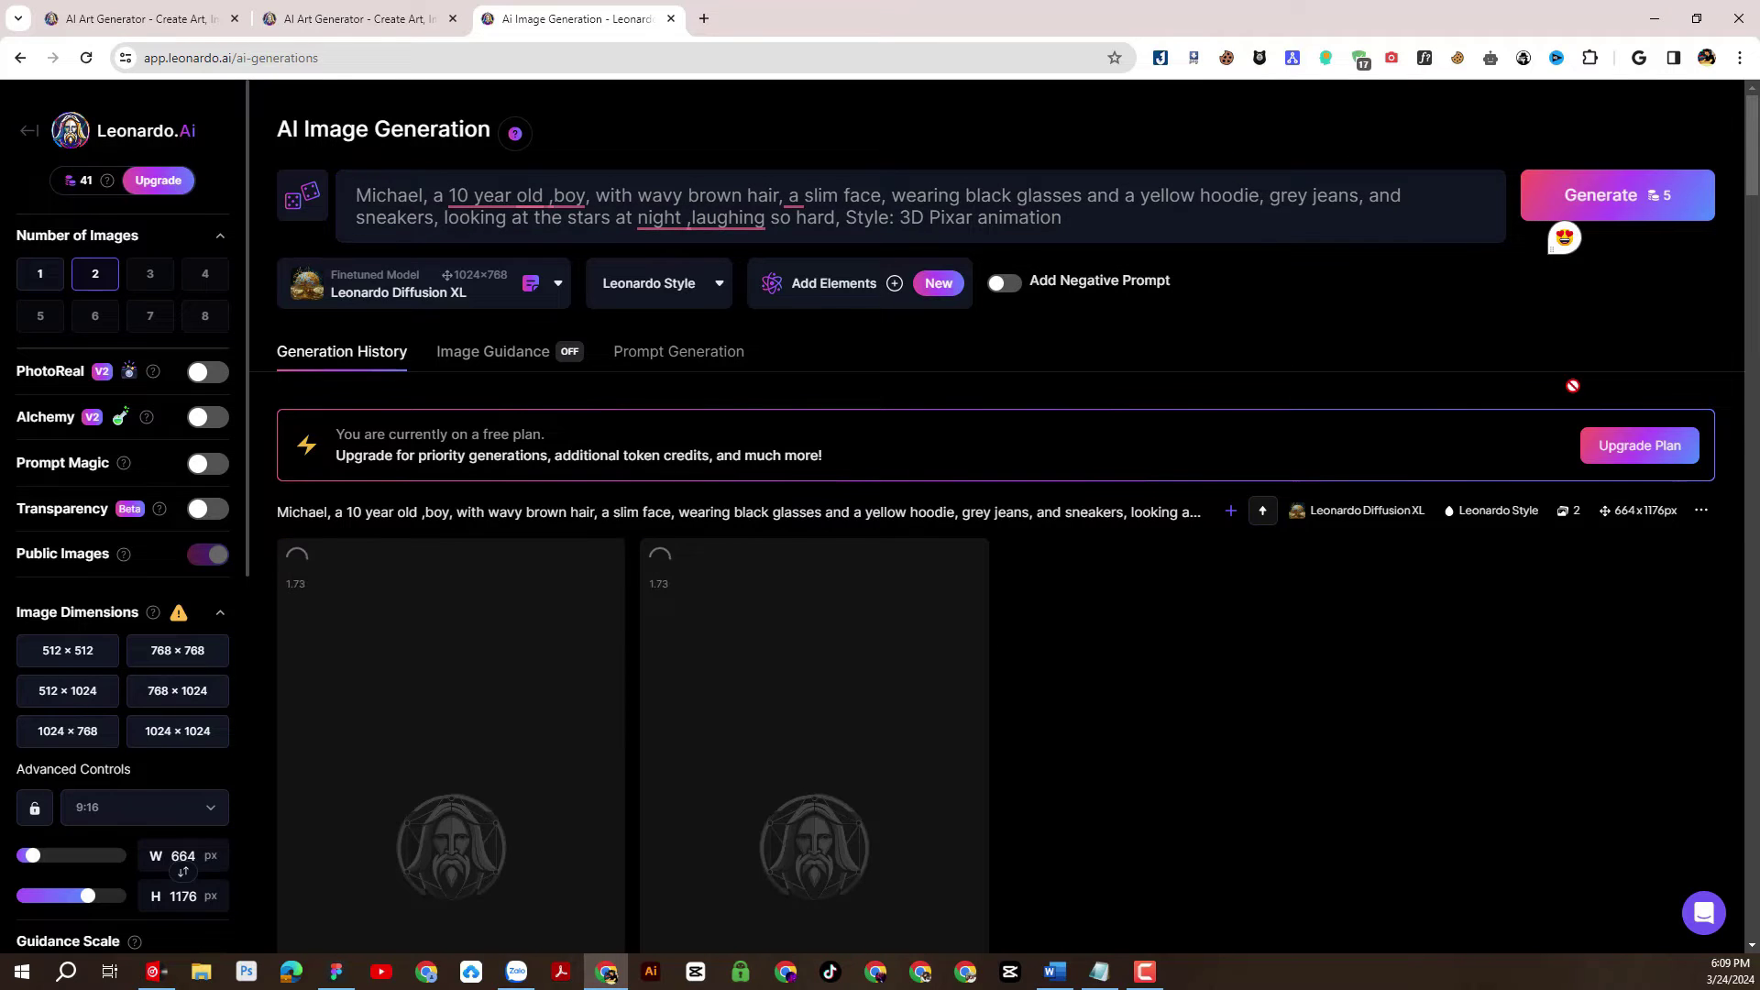
Compare the boy's expression in the two new laughing images with the earlier starry night images.
scroll(1369, 532, down, 1)
scroll(1368, 533, up, 1)
scroll(1368, 531, down, 3)
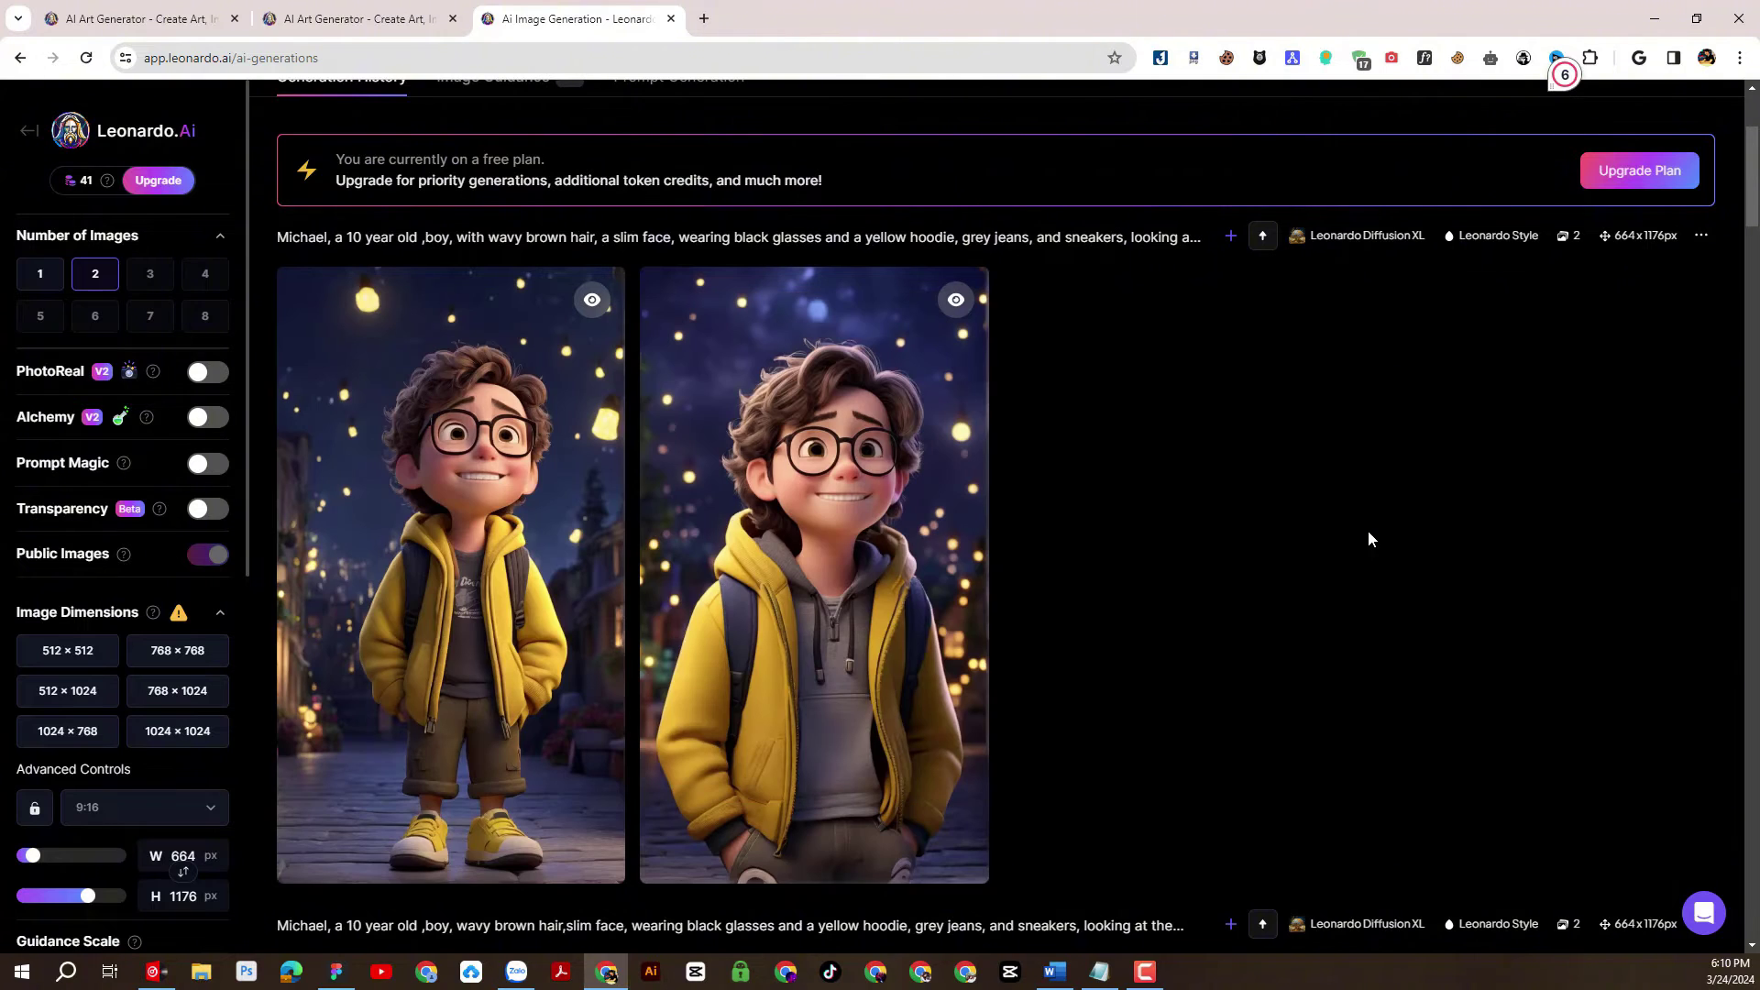
scroll(1369, 533, down, 5)
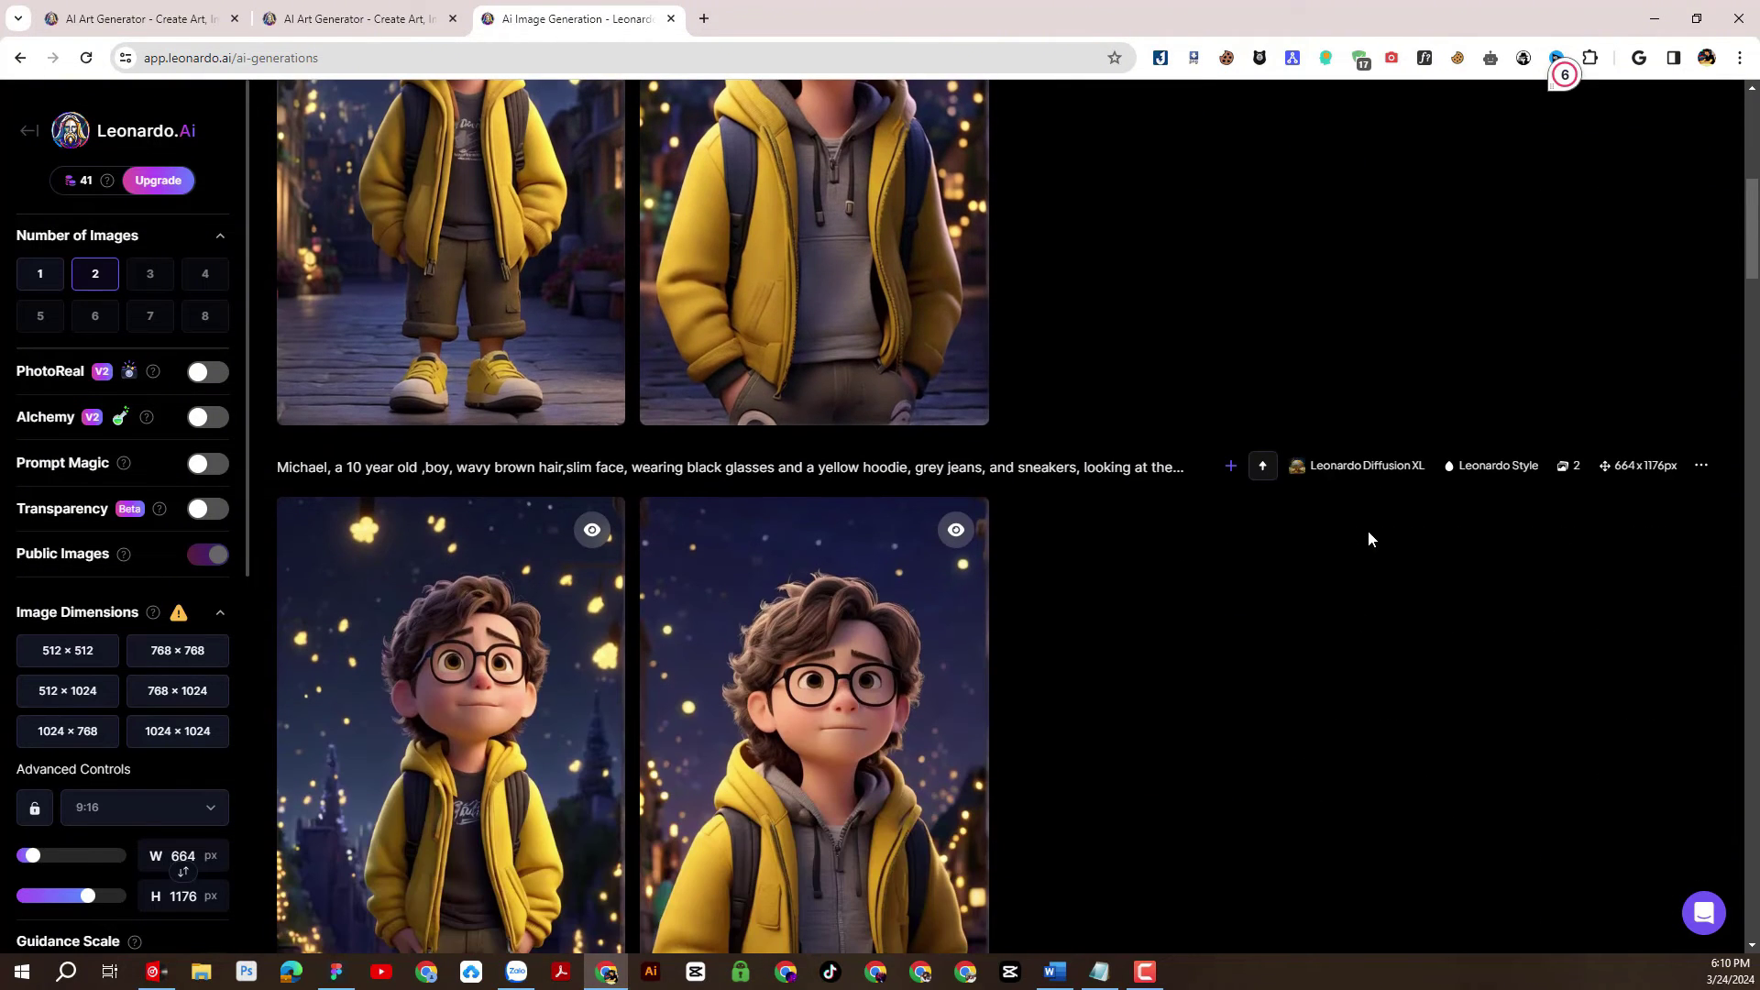
Replace the stargazing phrase in the prompt with "sitting on a hill watching the sunset" and generate two images.
key(alt+Tab)
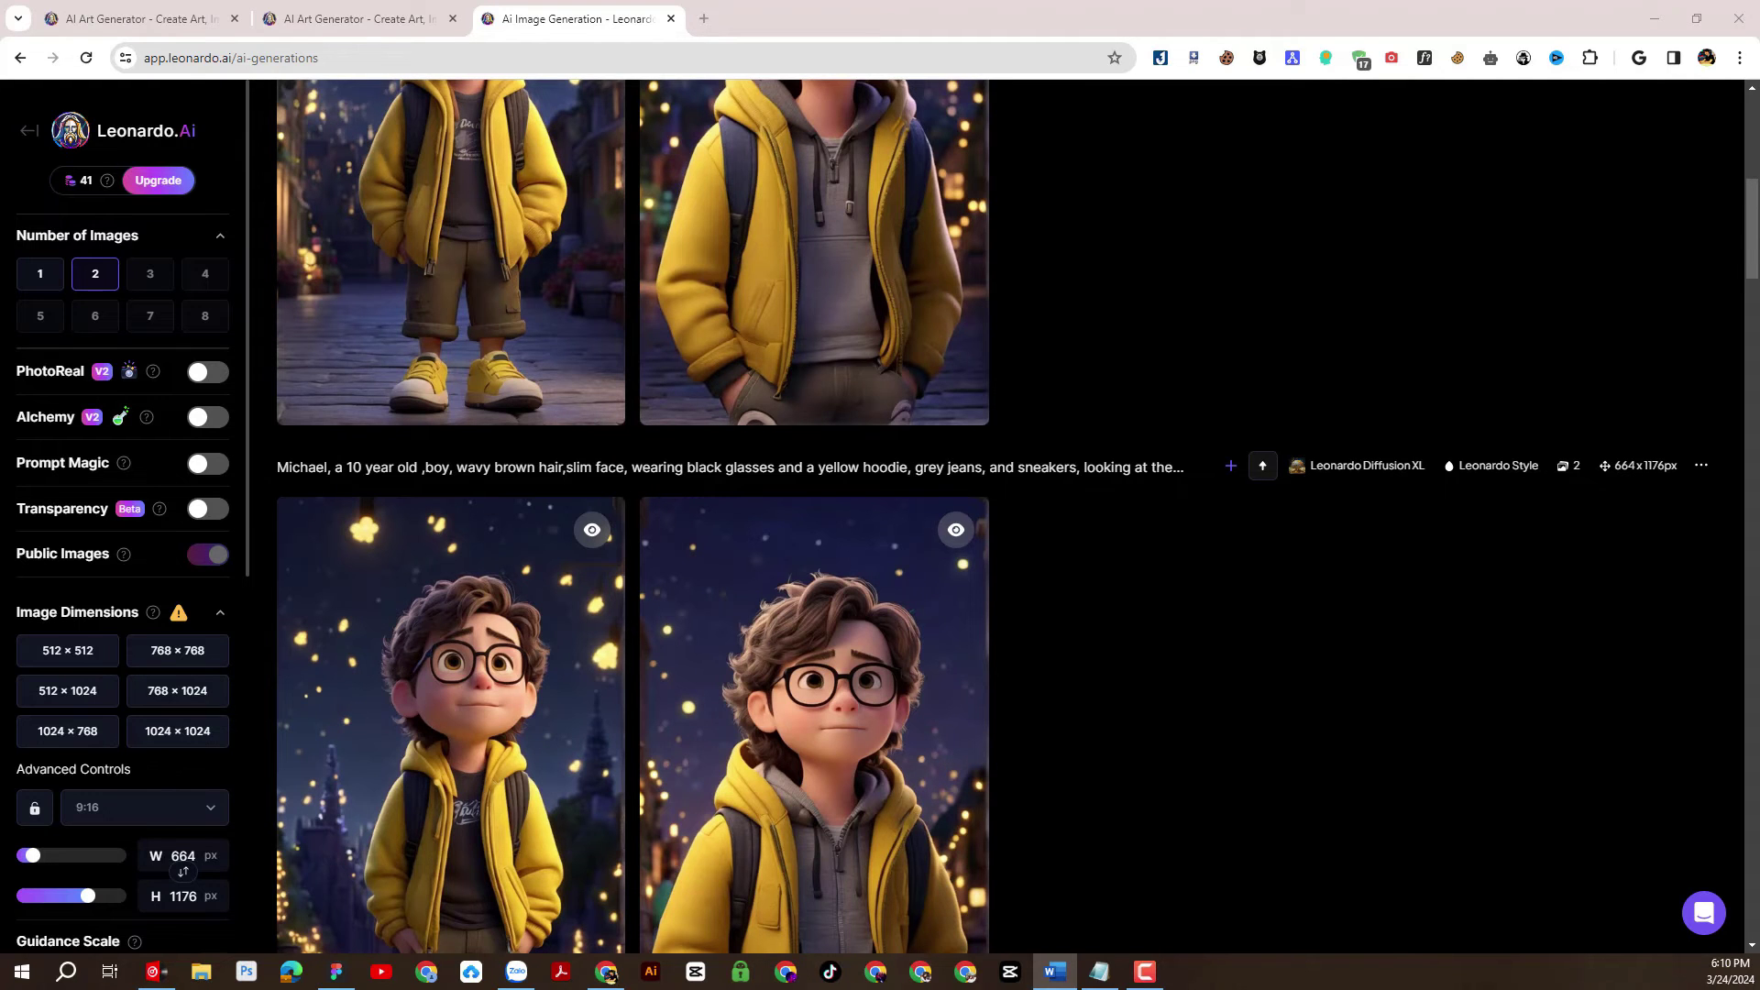
scroll(884, 394, up, 8)
click(747, 210)
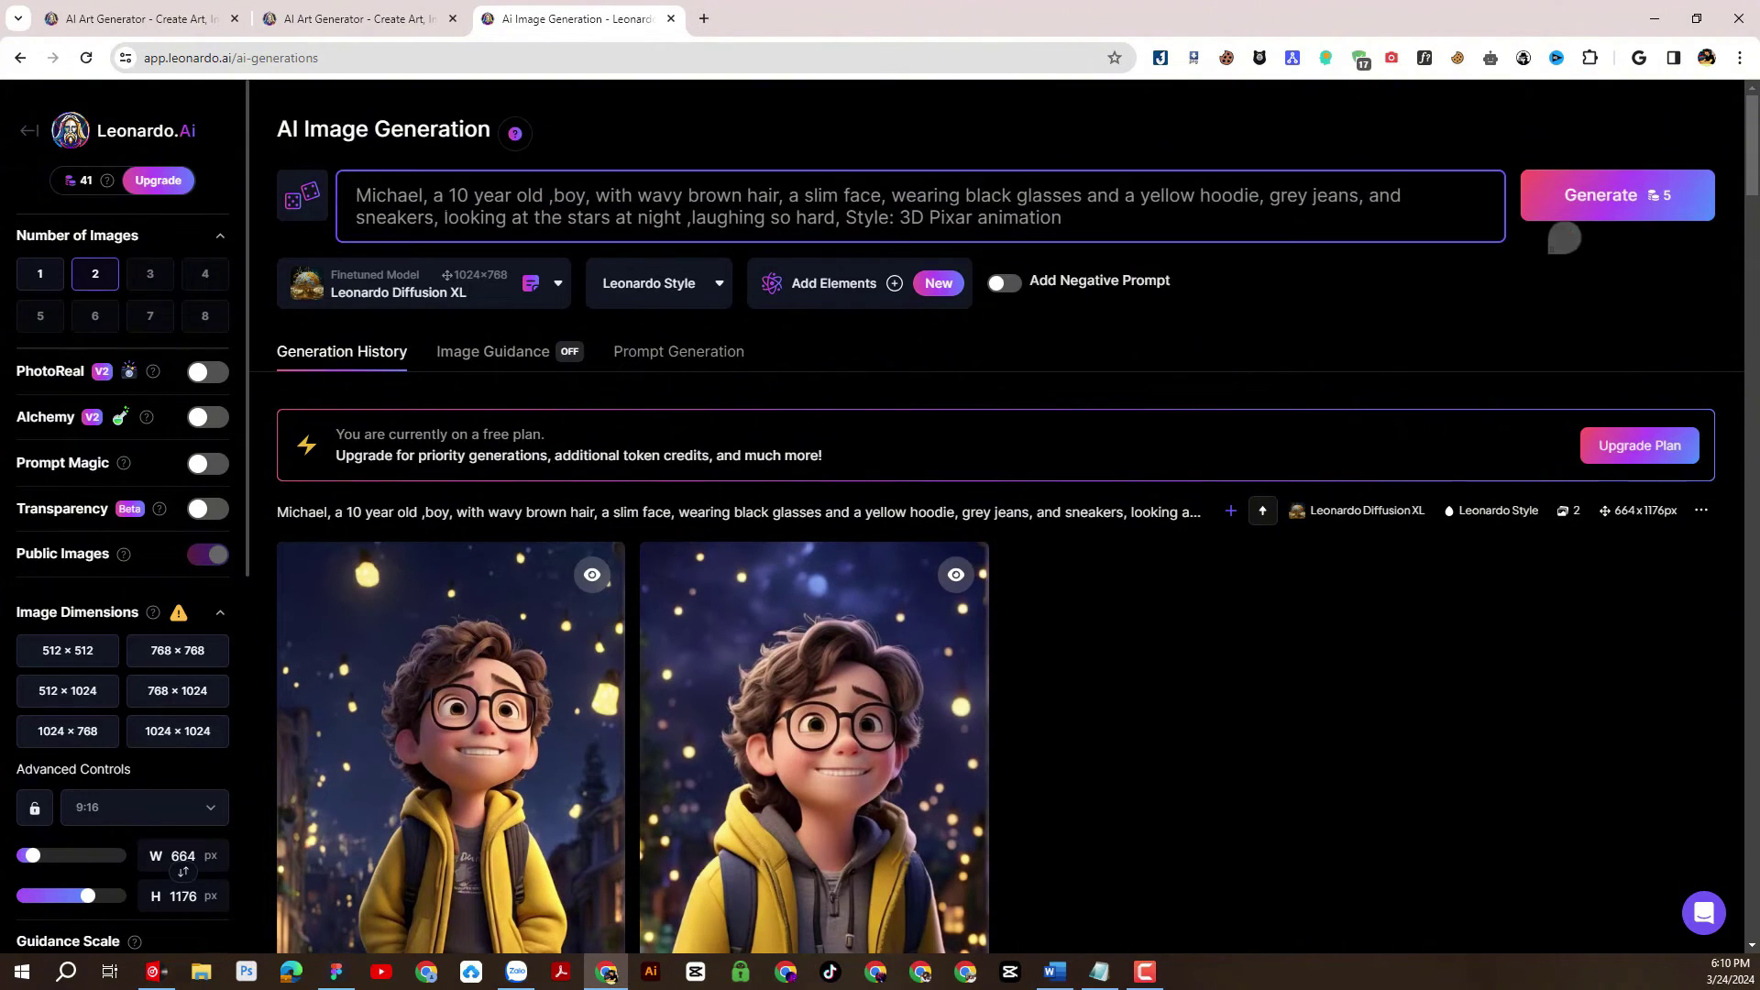
drag(683, 219, 445, 218)
text(sitting on a hill watching the sunset)
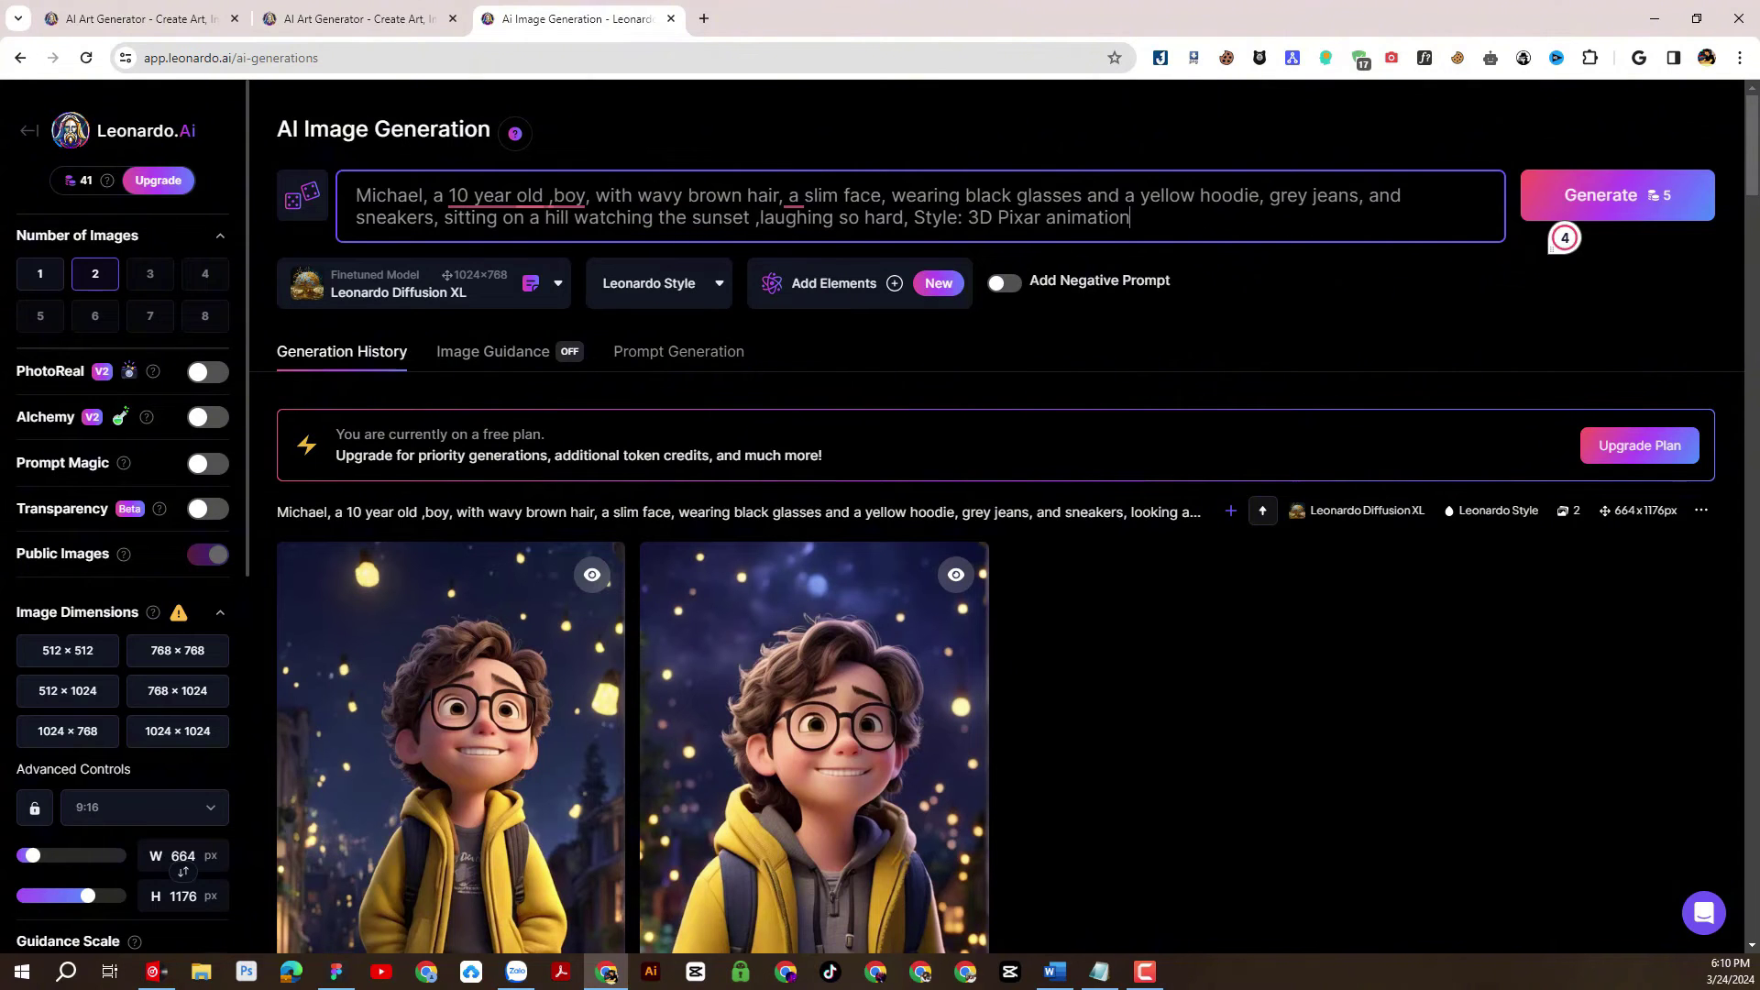
click(1569, 209)
Compare the boy in the new laughing sunset images with the earlier sunset, beach and park bench images.
scroll(1307, 465, down, 4)
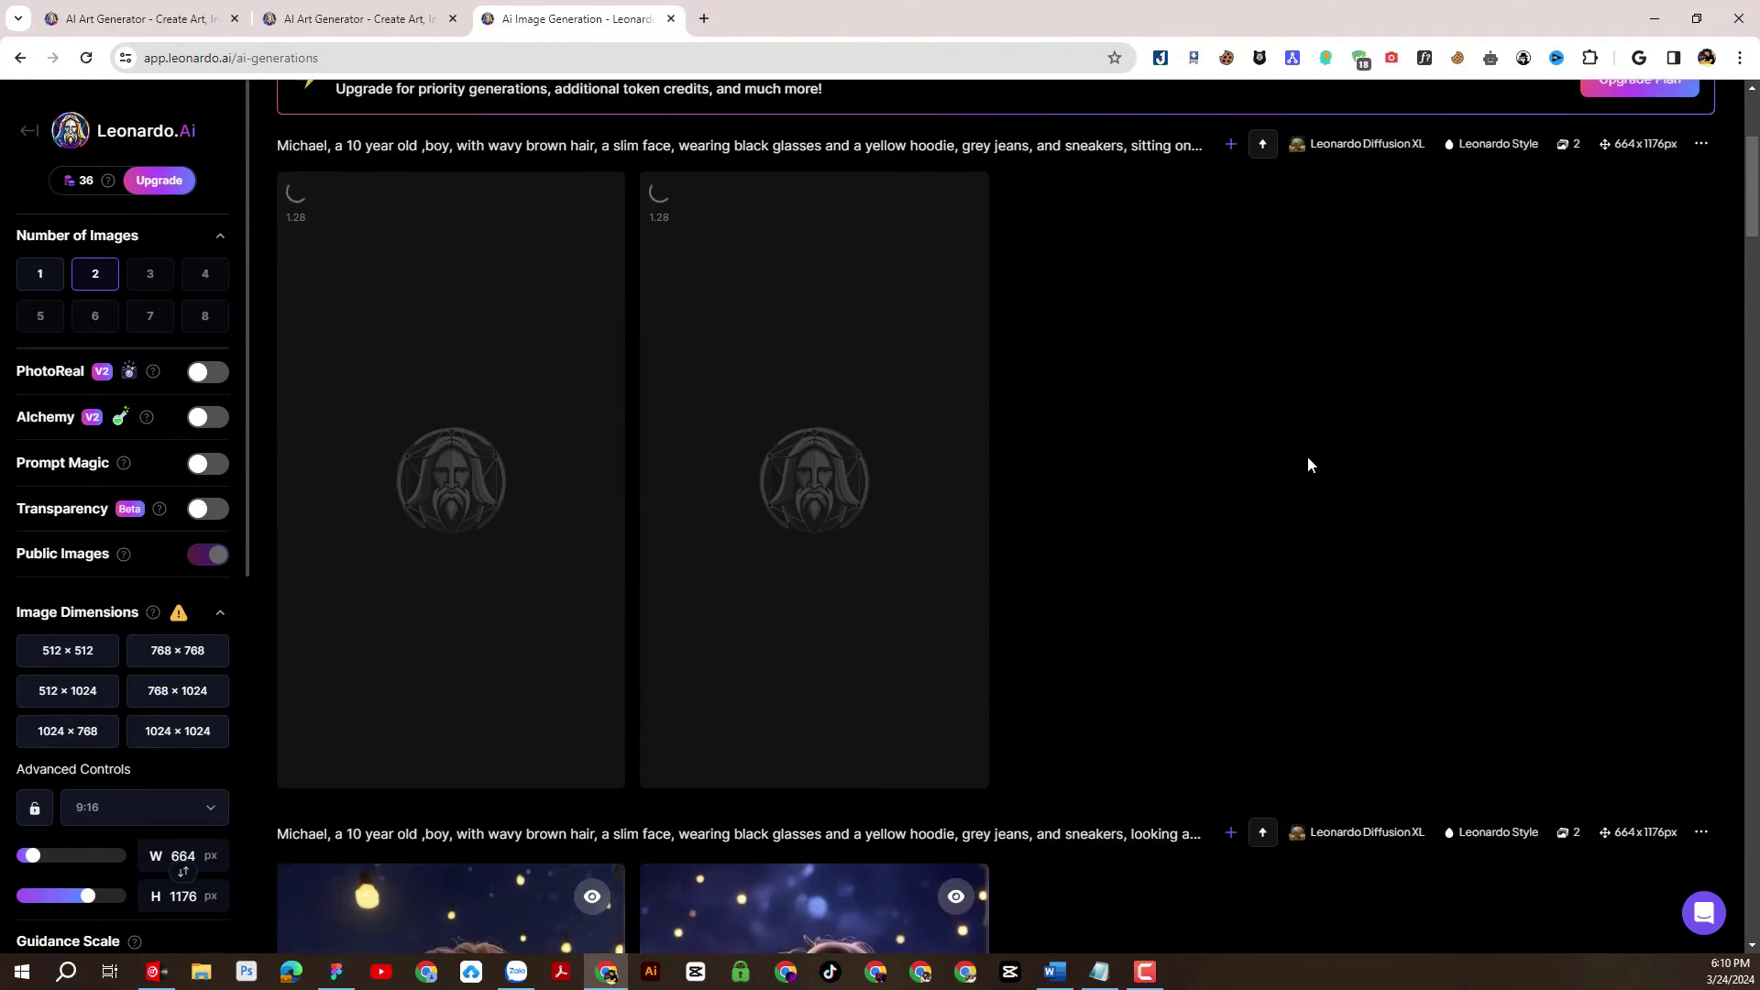
scroll(1307, 465, down, 15)
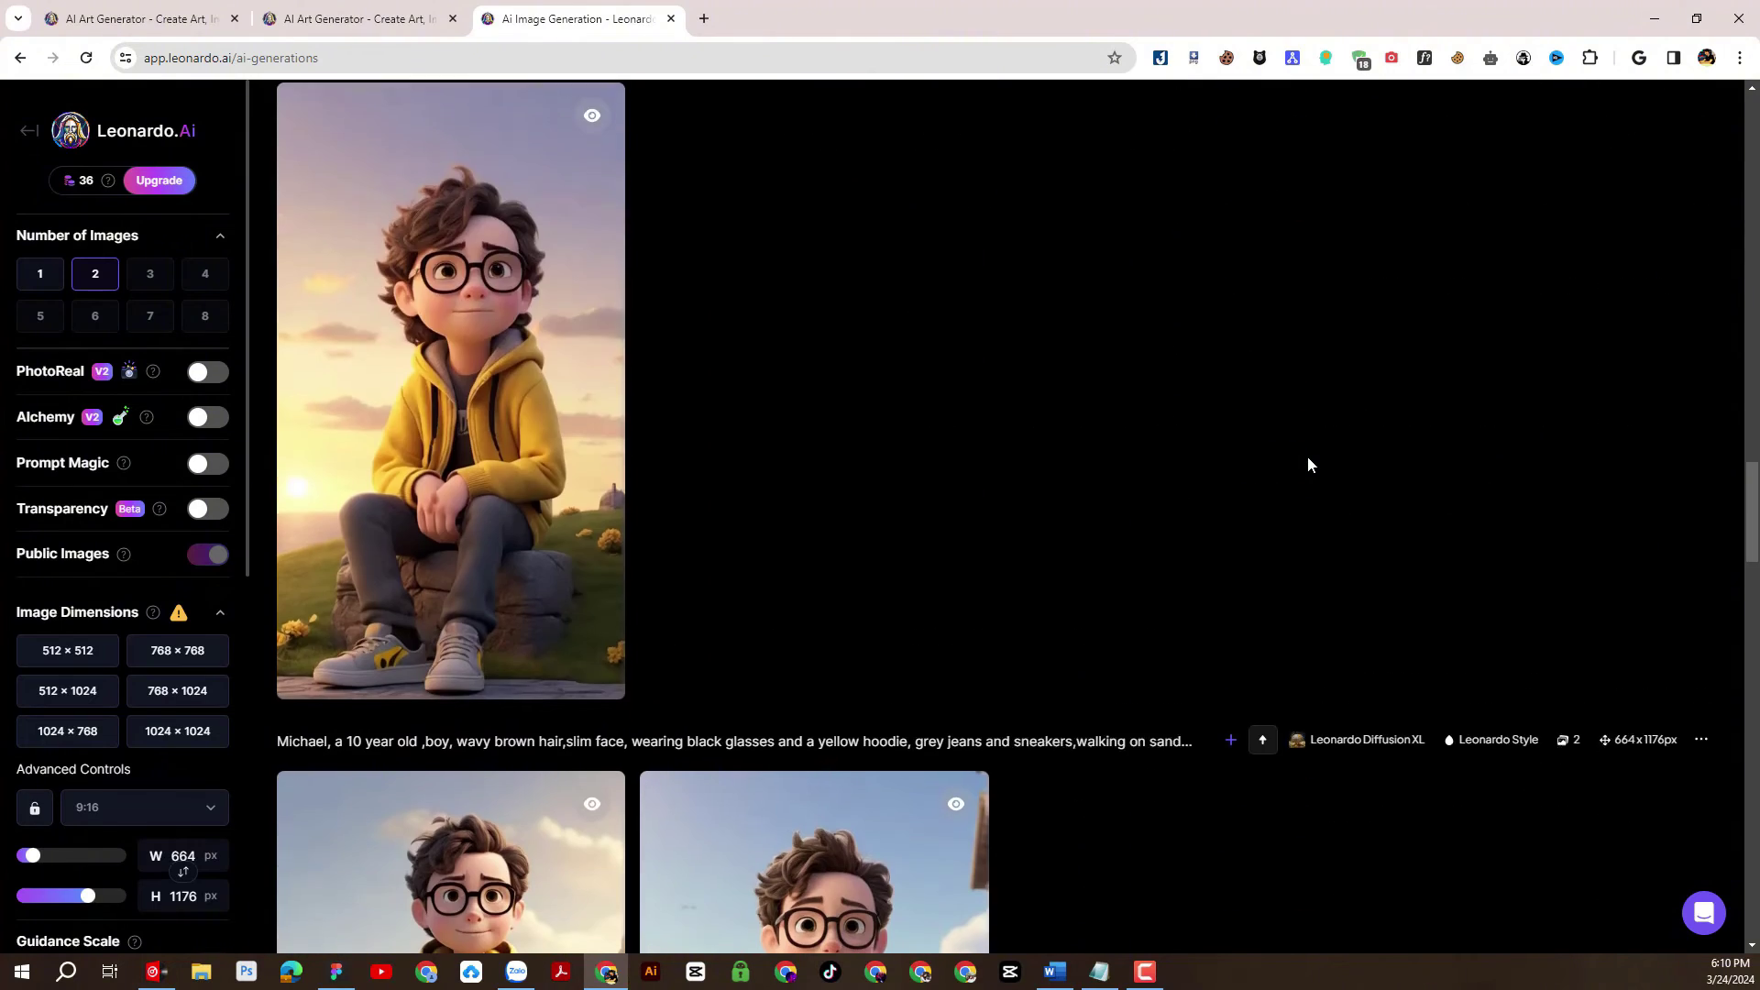
scroll(1307, 455, down, 15)
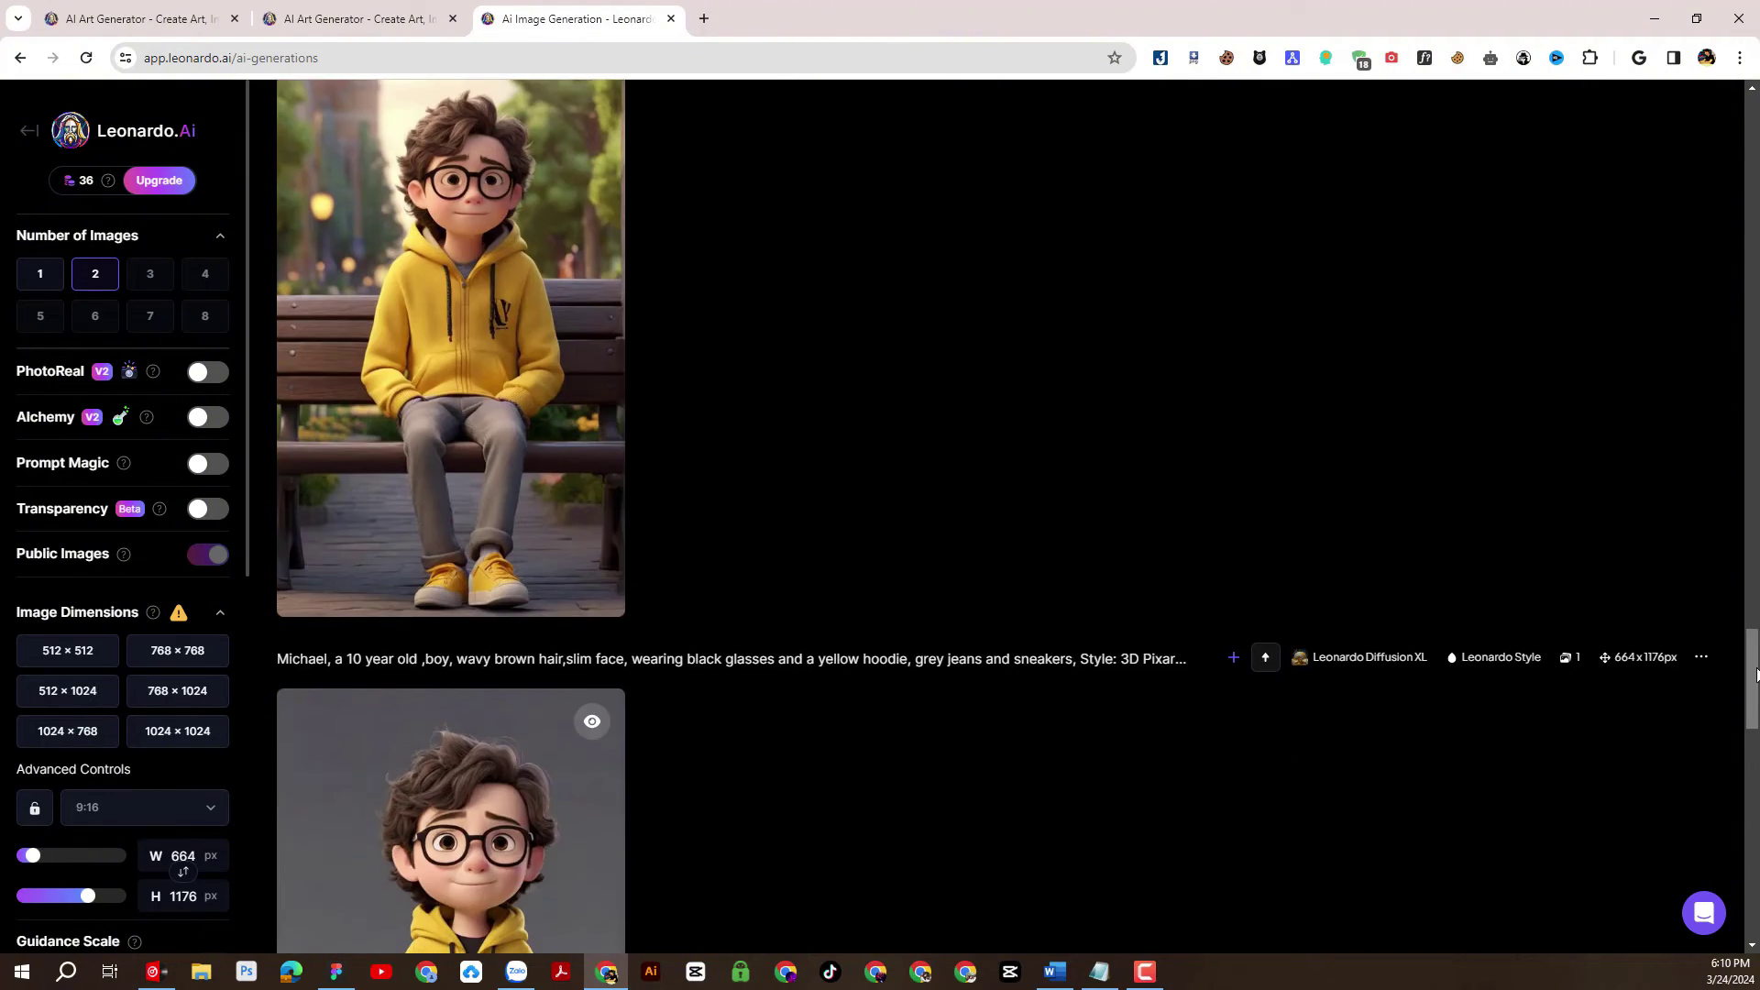
drag(1757, 674, 1707, 179)
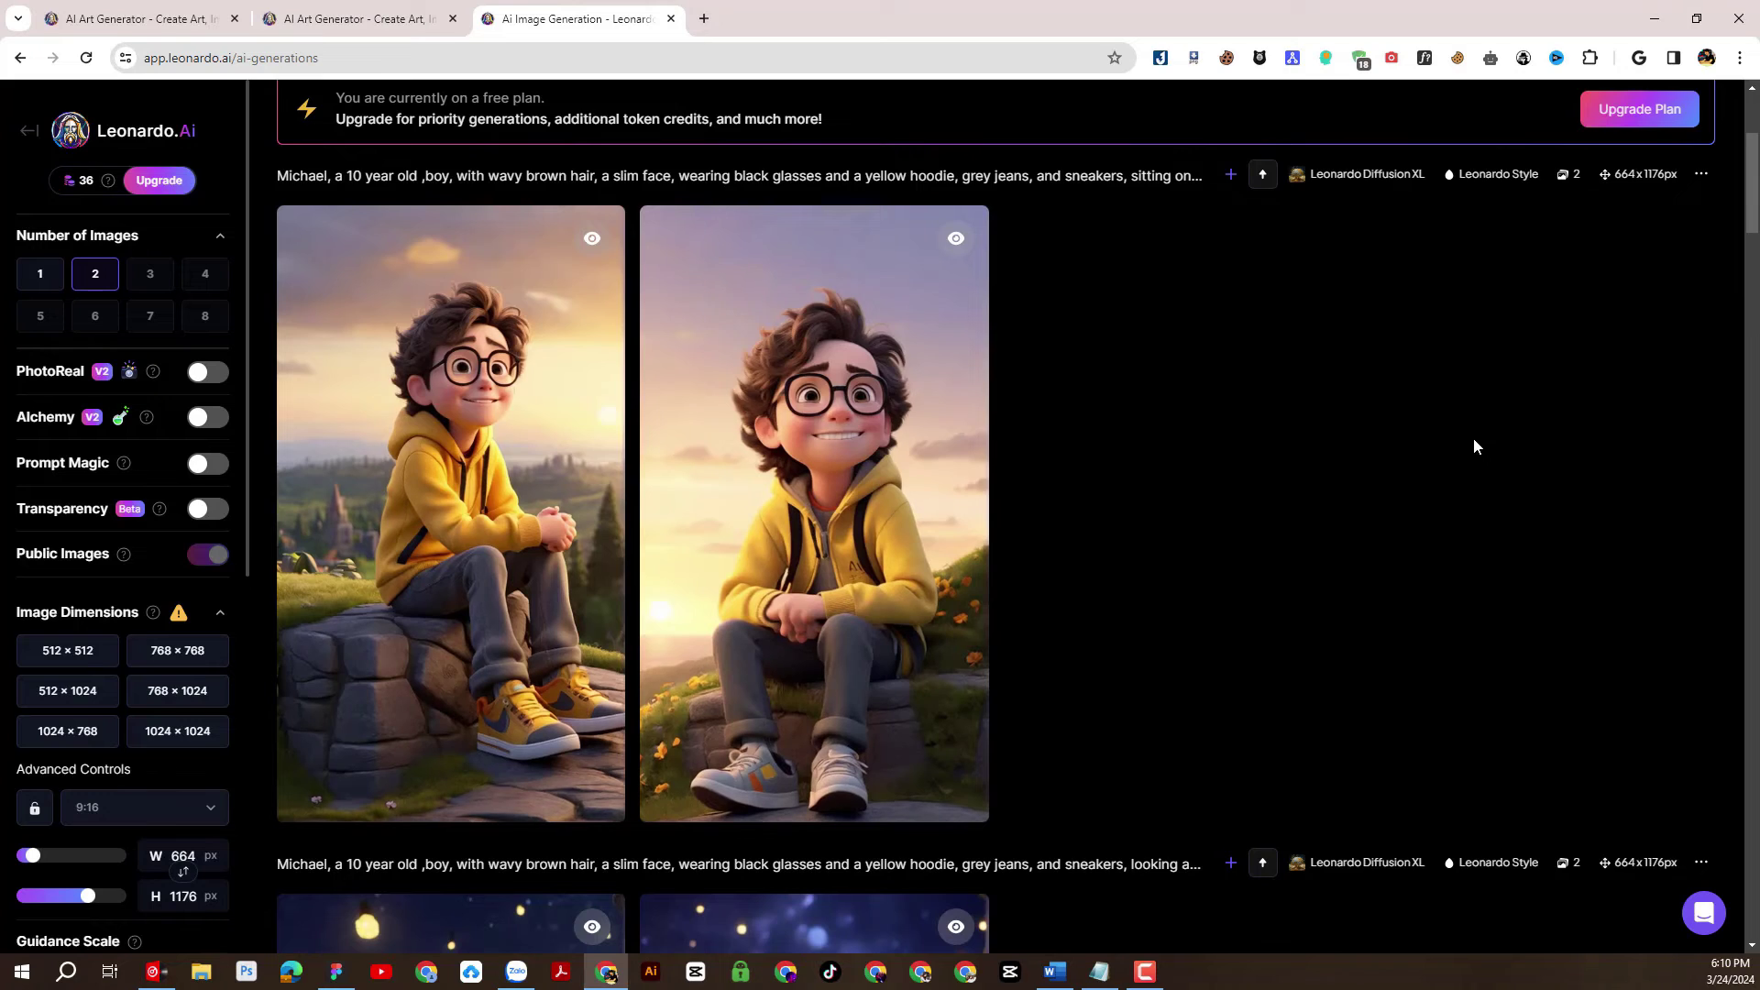
scroll(1473, 447, down, 4)
scroll(1473, 447, up, 4)
Check the fixed seed in the generation settings and review the boy's consistency in the sunset and beach images.
scroll(1429, 486, down, 1)
scroll(84, 763, down, 4)
scroll(84, 763, down, 3)
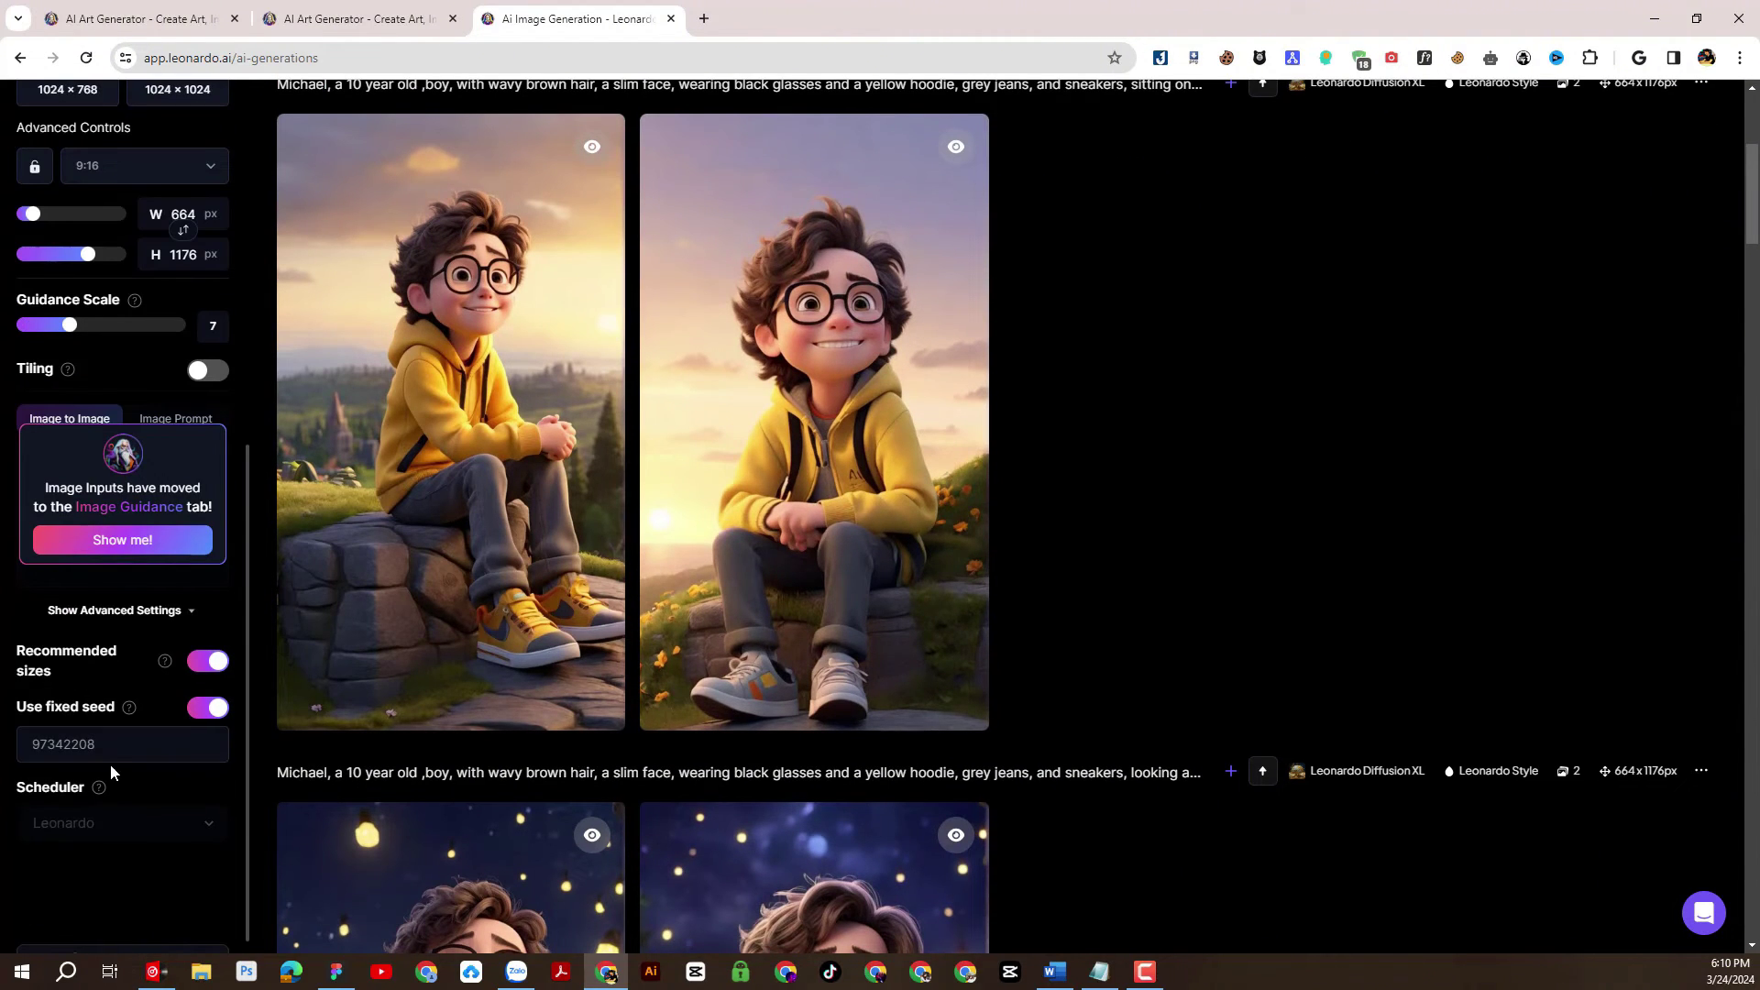
double_click(34, 753)
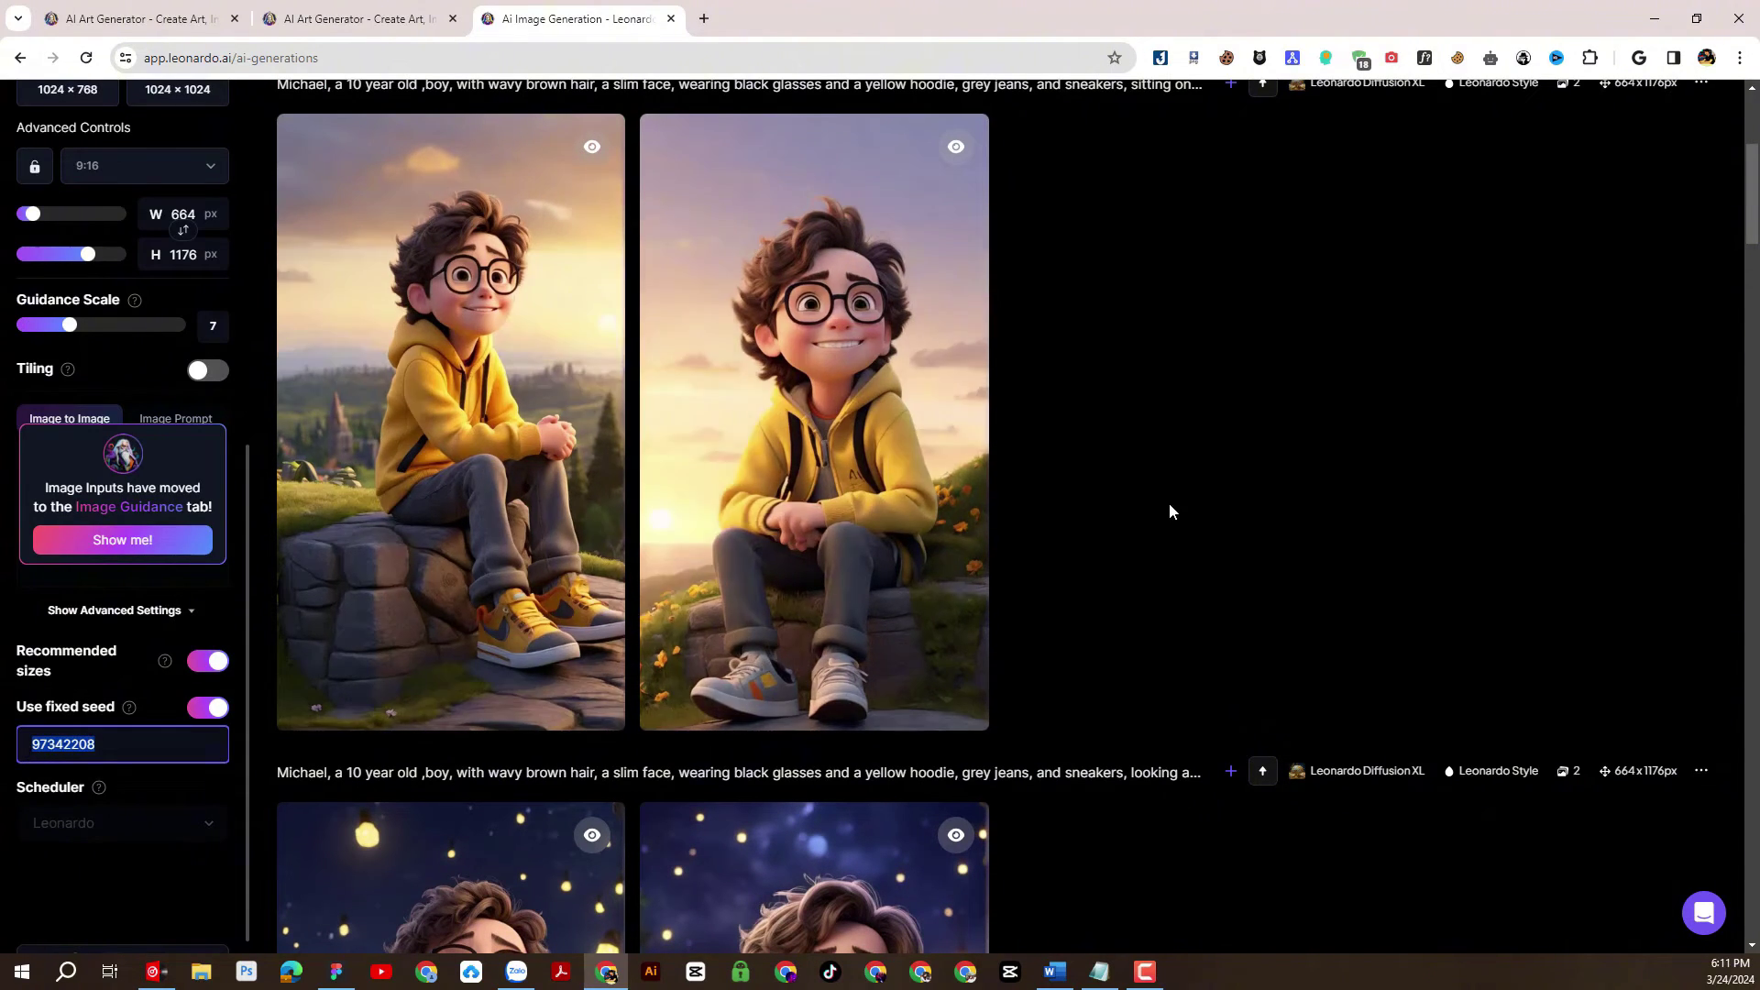
scroll(1207, 495, down, 20)
scroll(1207, 497, down, 15)
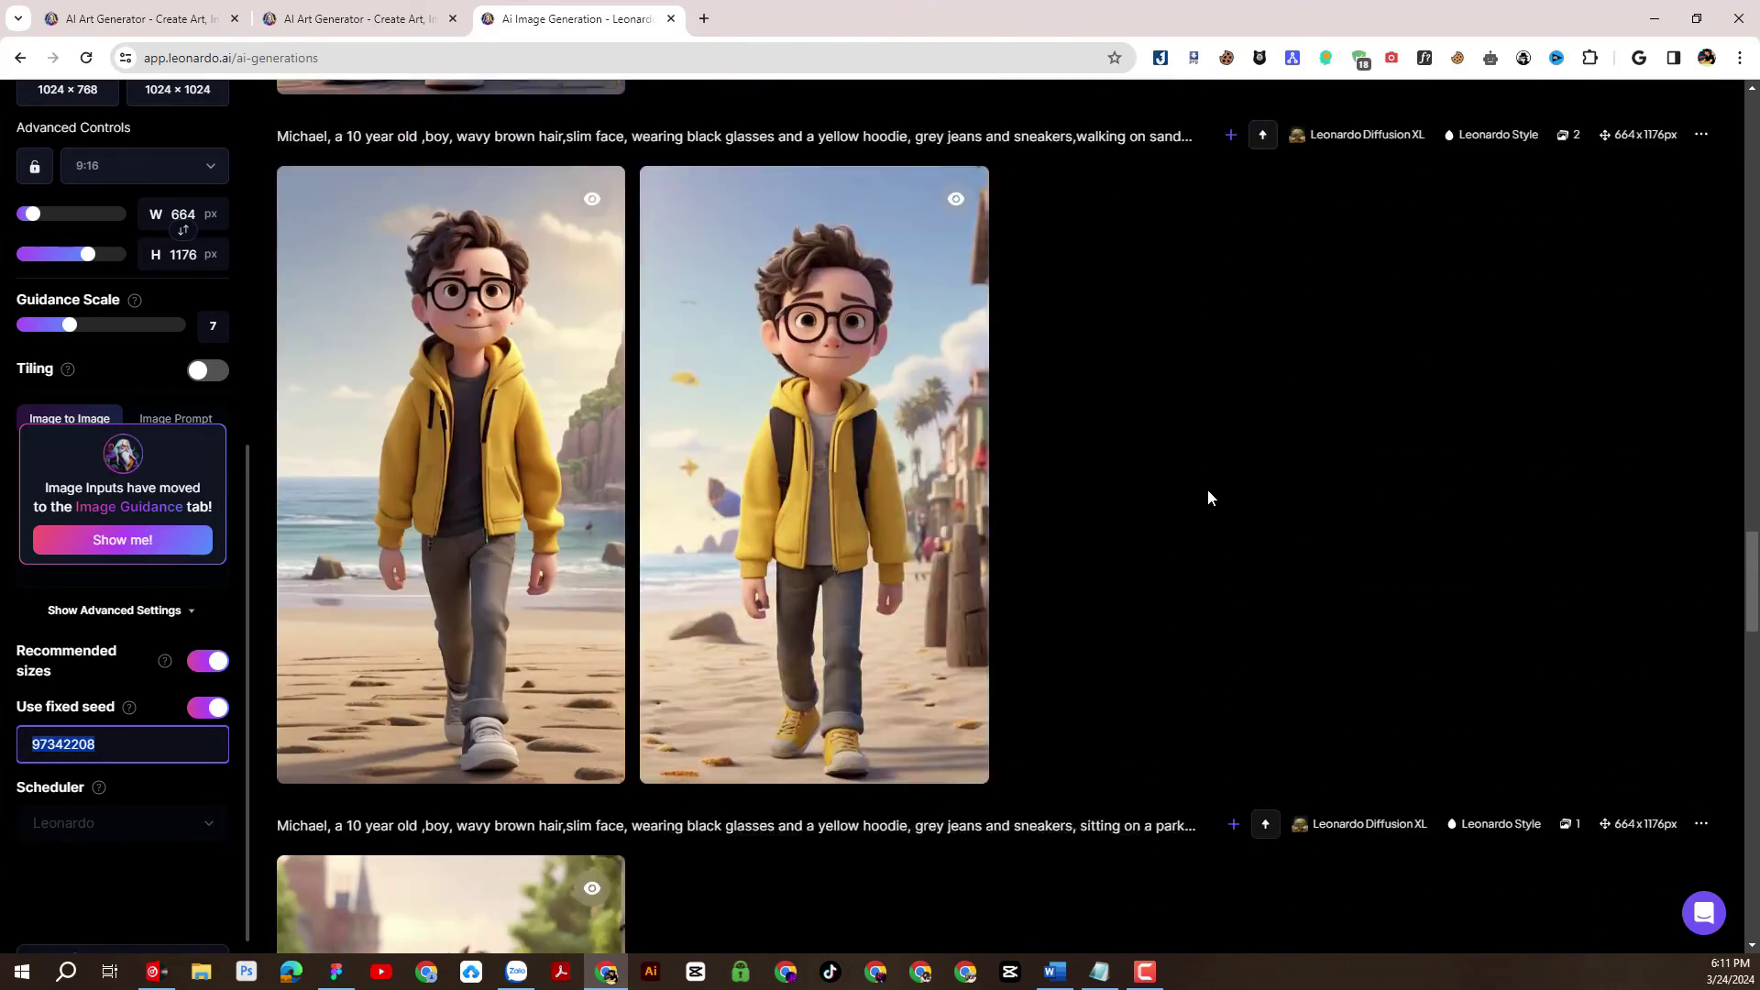
scroll(720, 554, up, 20)
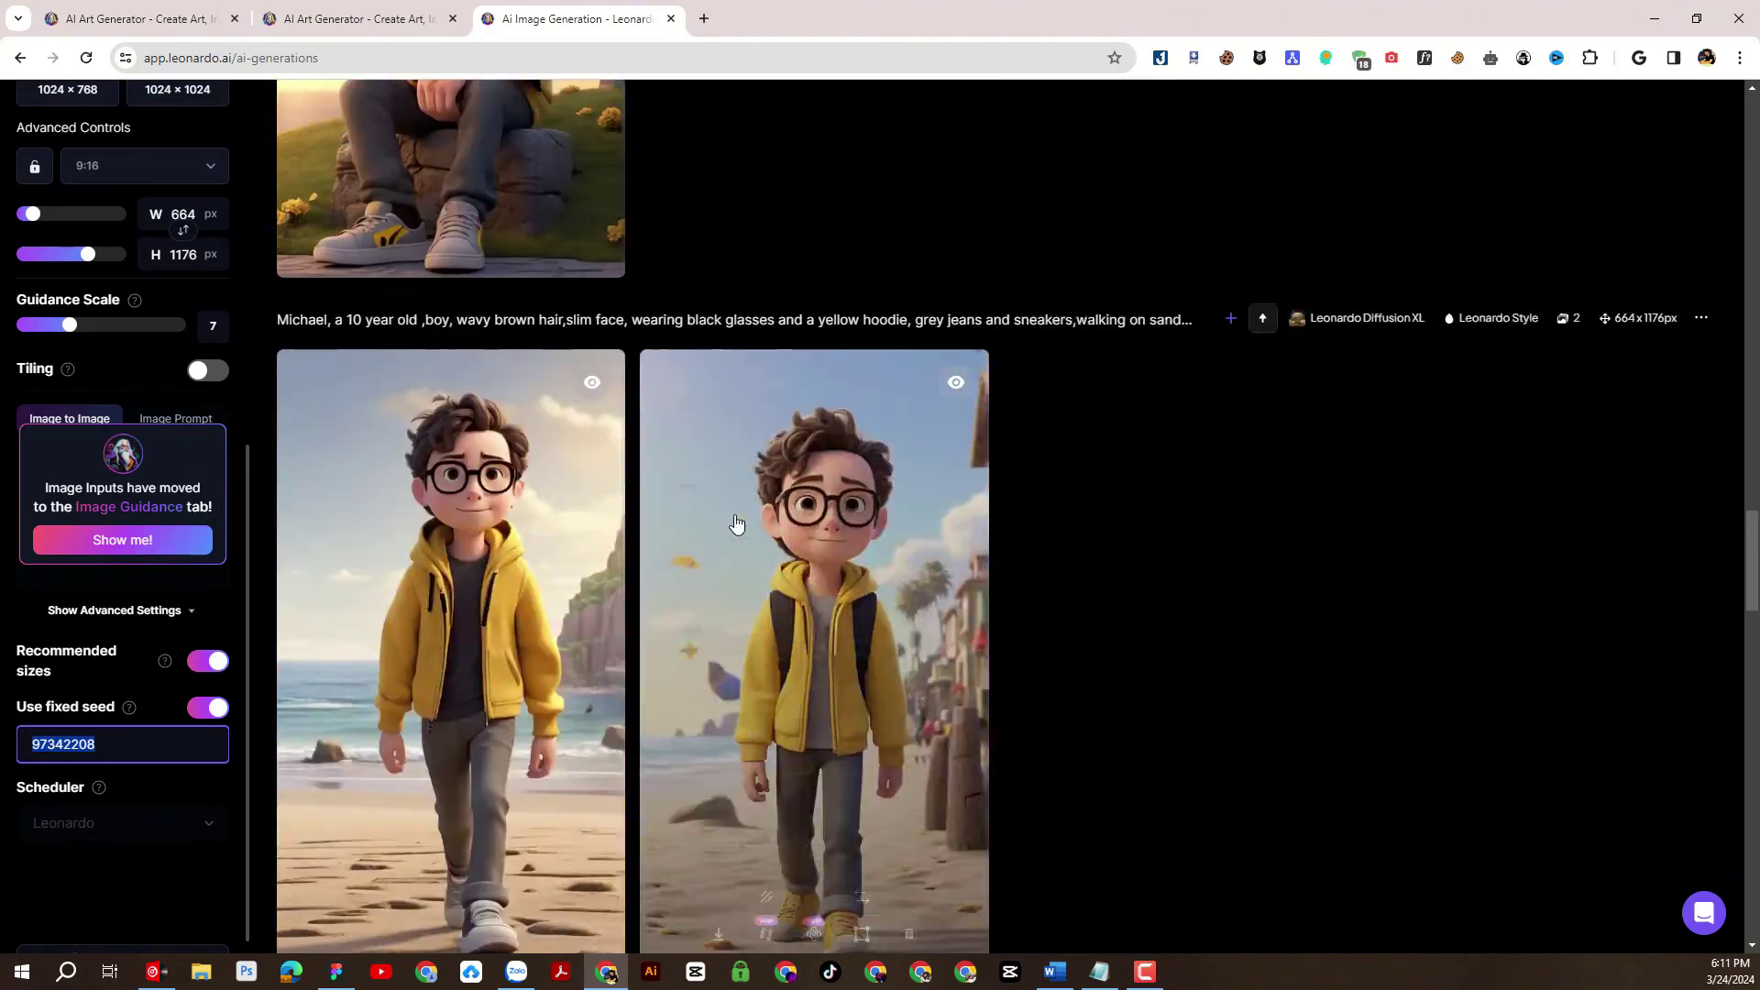
scroll(844, 624, down, 1)
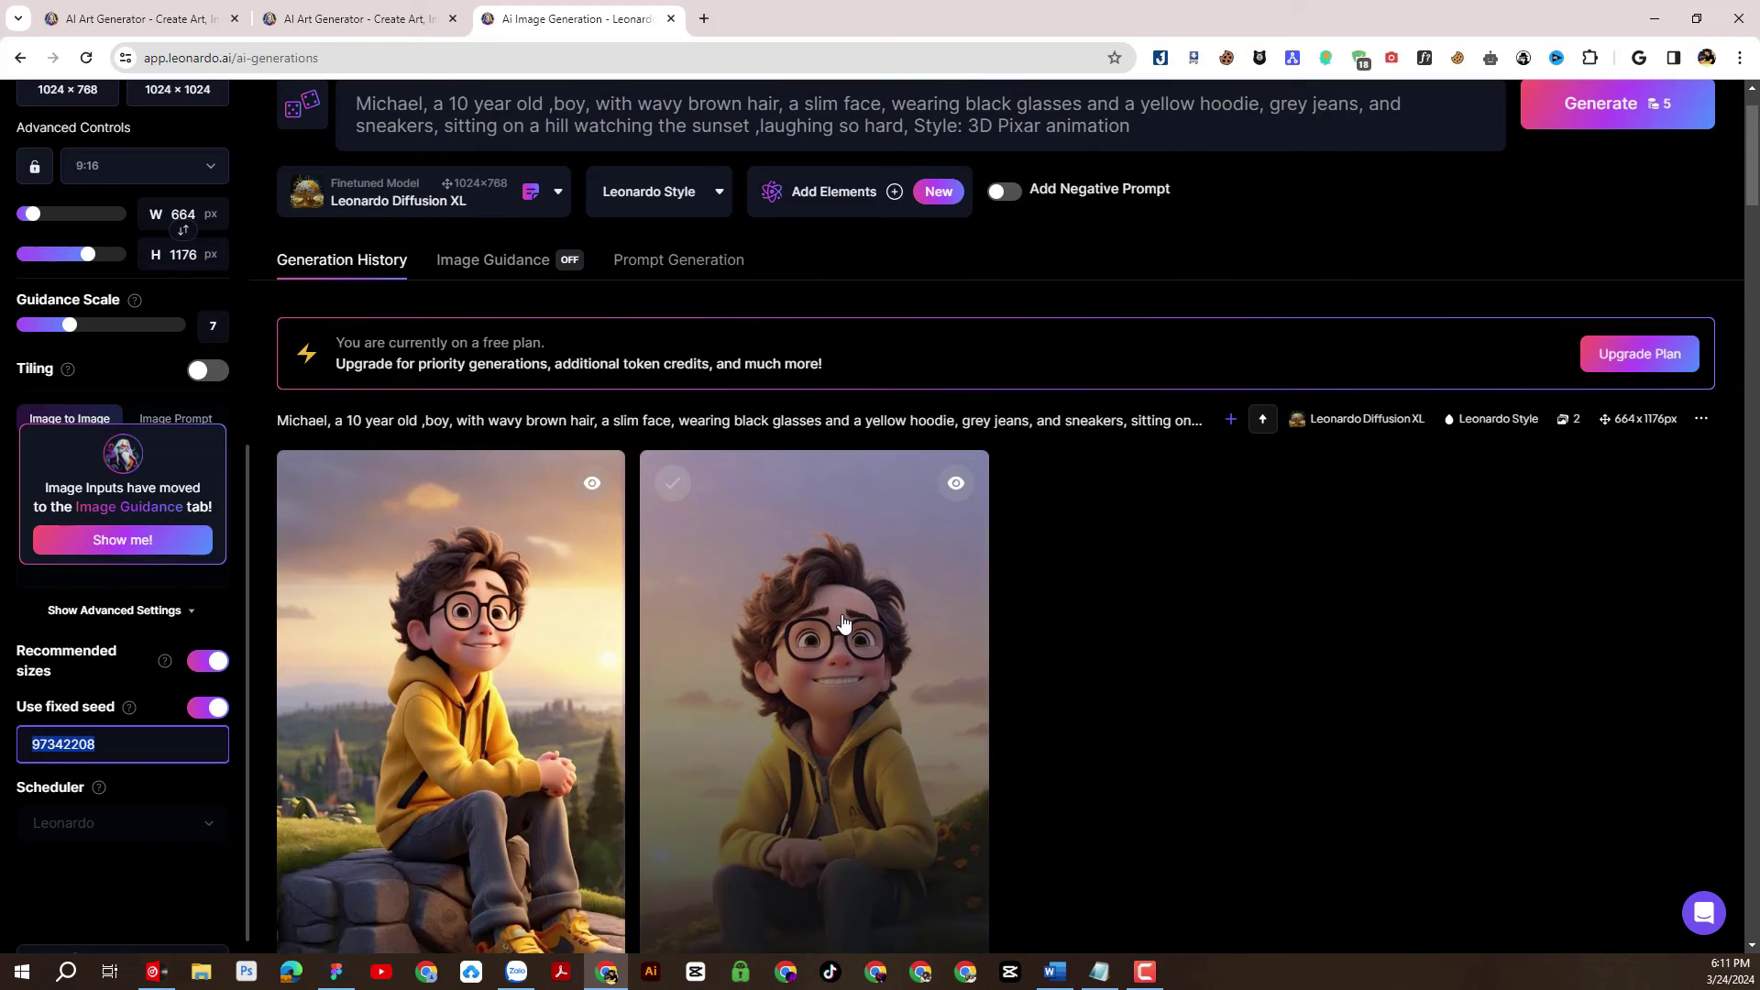
Add "and reading book" after "laughing so hard" in the prompt and generate two images.
scroll(845, 624, up, 1)
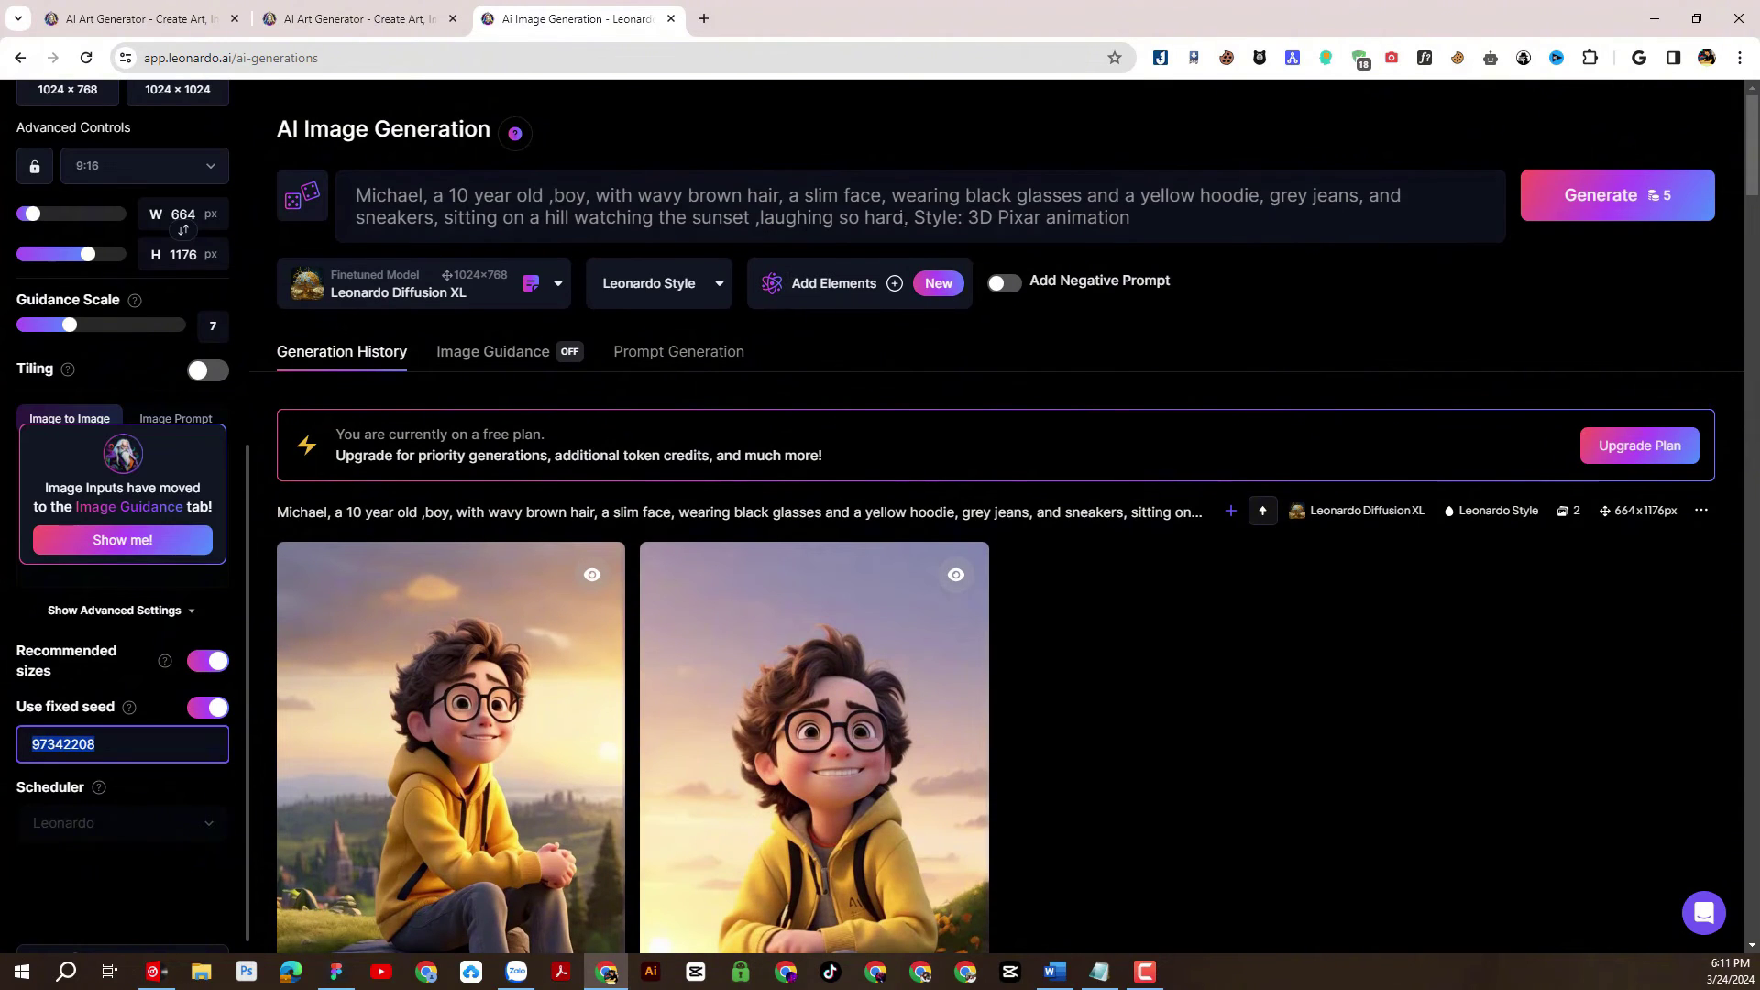
click(933, 218)
text(and )
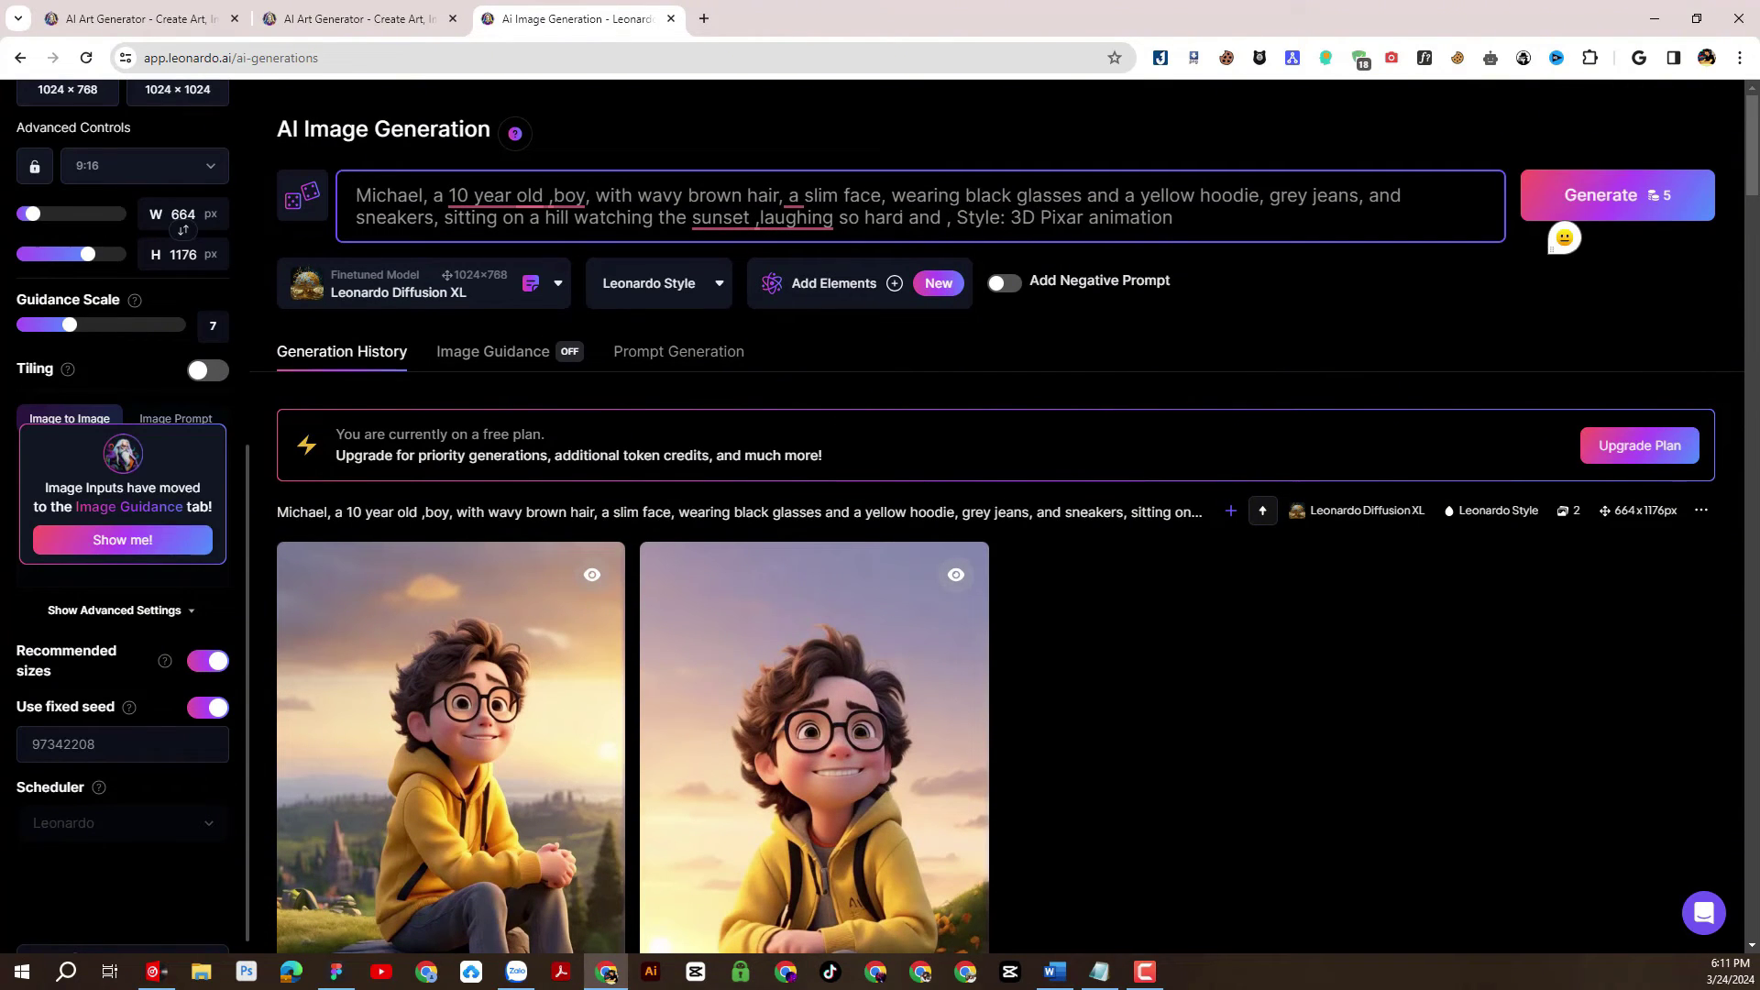
text(reading)
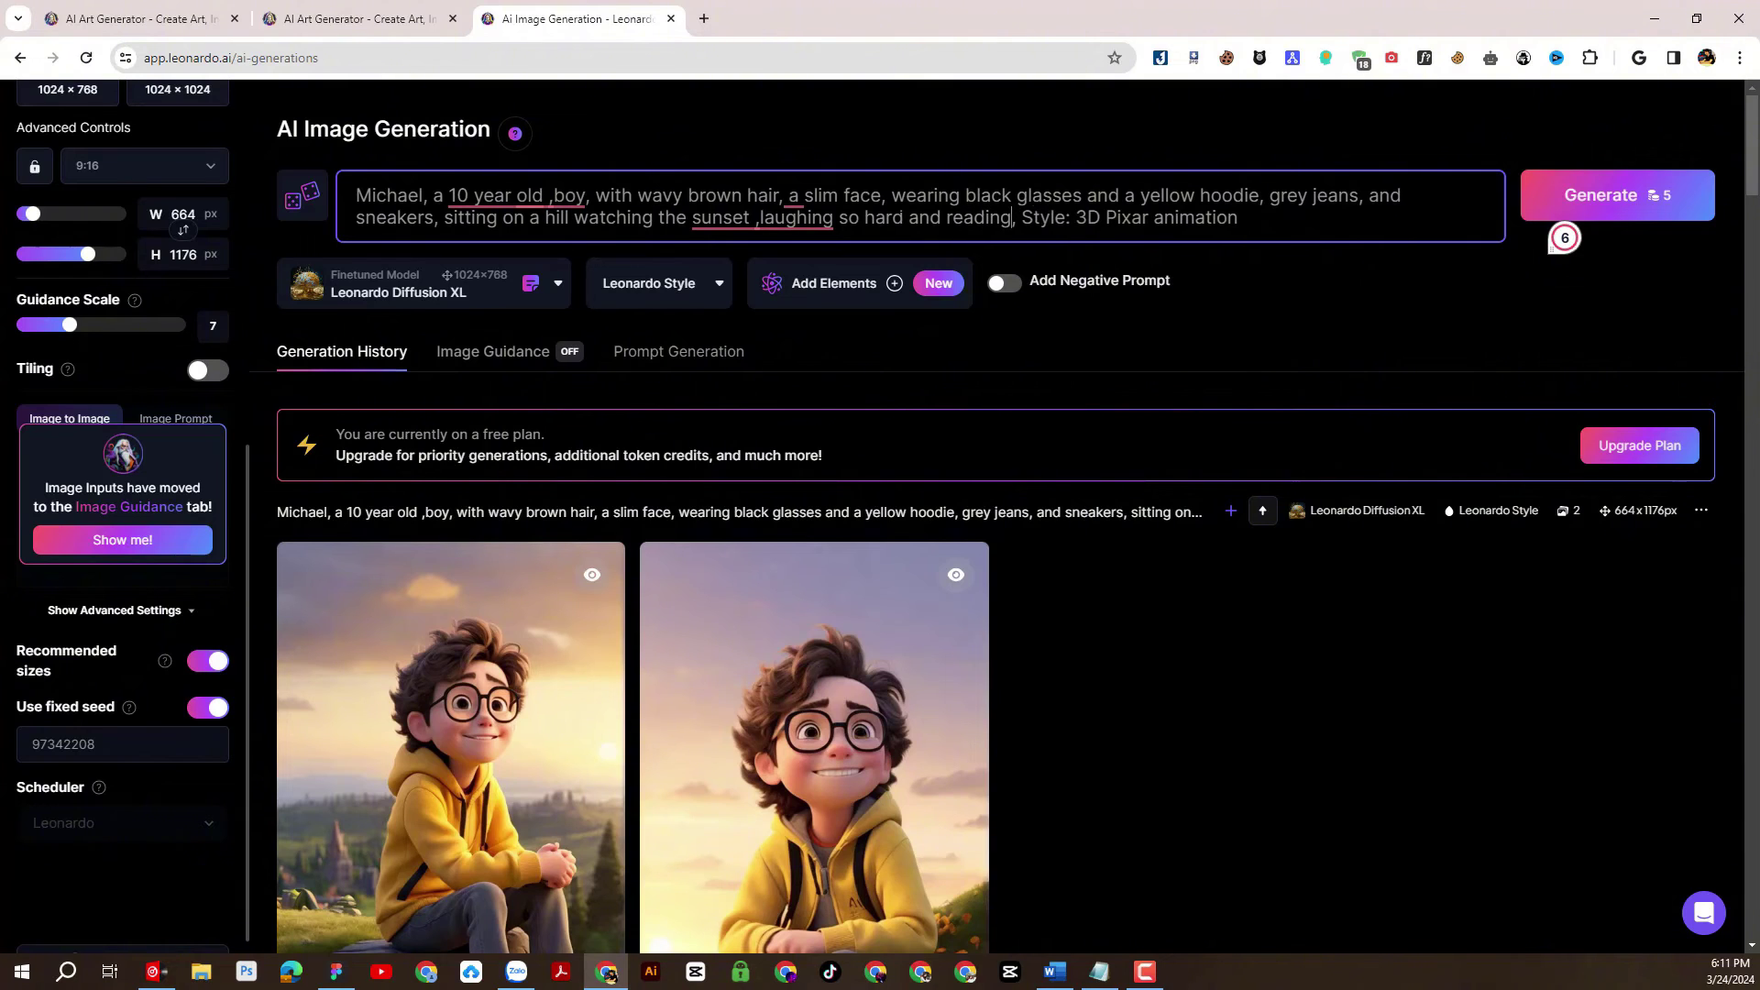
text( book)
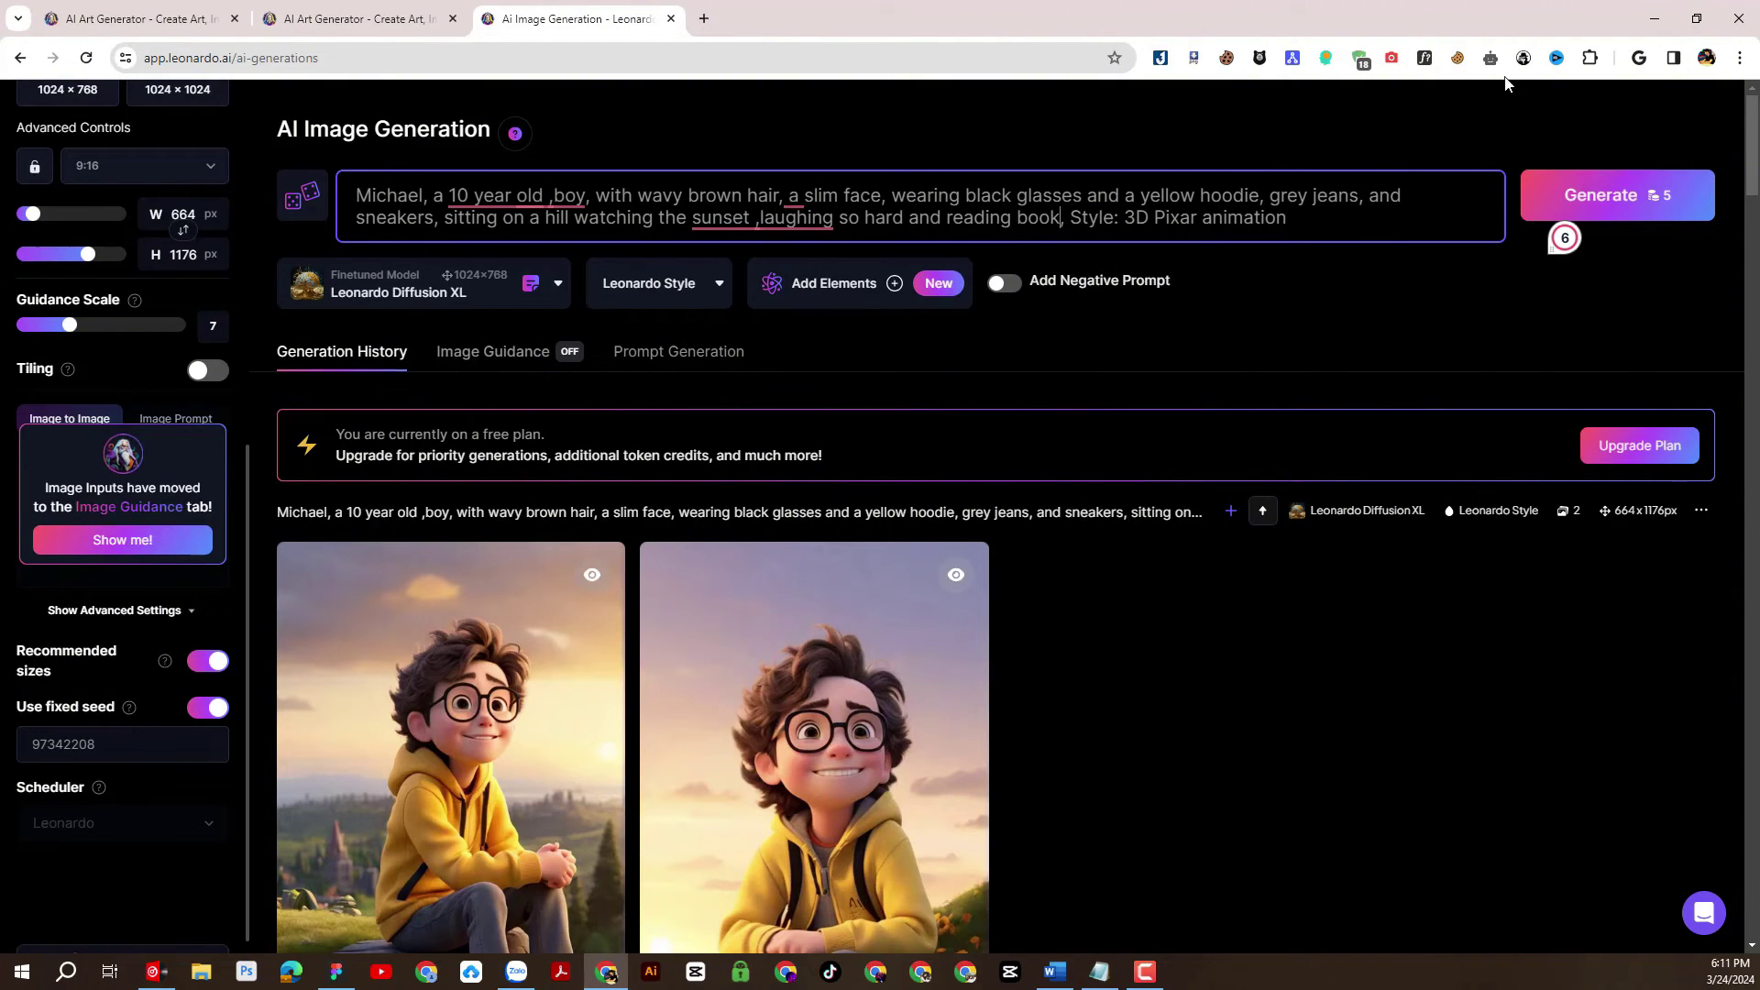
click(1567, 209)
Compare the boy in the two new book-reading images with the previous laughing sunset images.
scroll(1437, 398, down, 4)
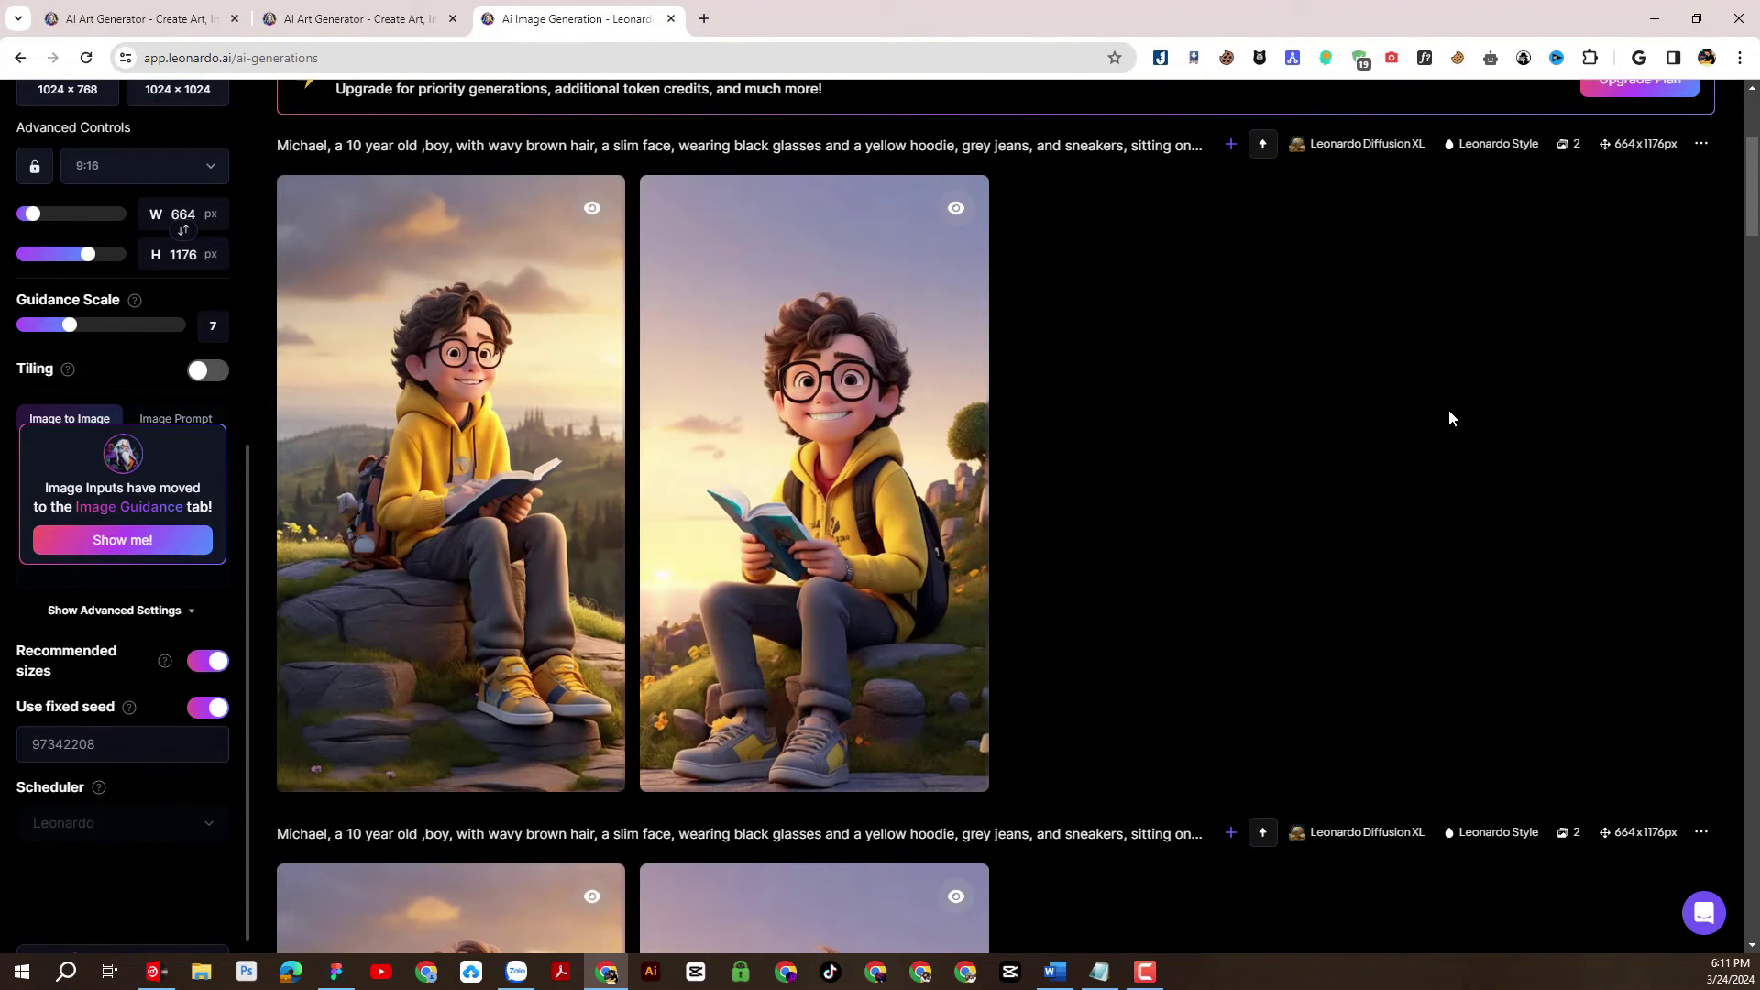
scroll(1449, 409, down, 4)
scroll(1449, 409, up, 4)
scroll(1448, 418, down, 12)
scroll(1448, 418, up, 9)
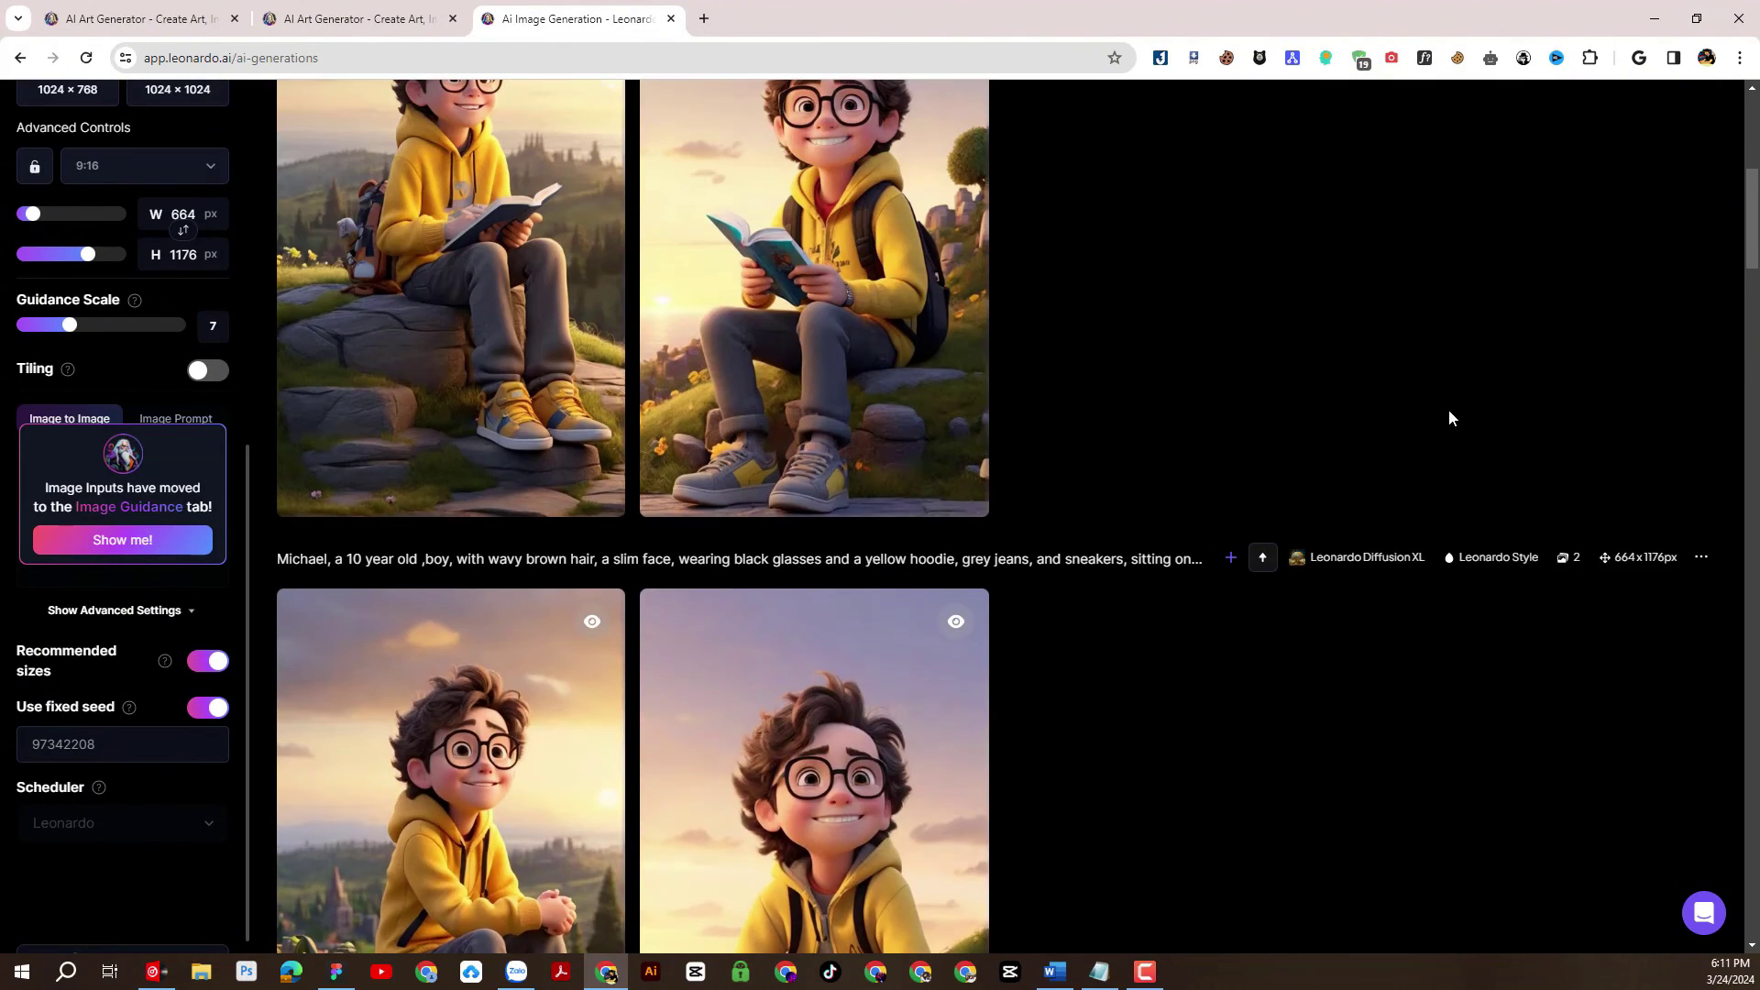
scroll(1448, 418, up, 4)
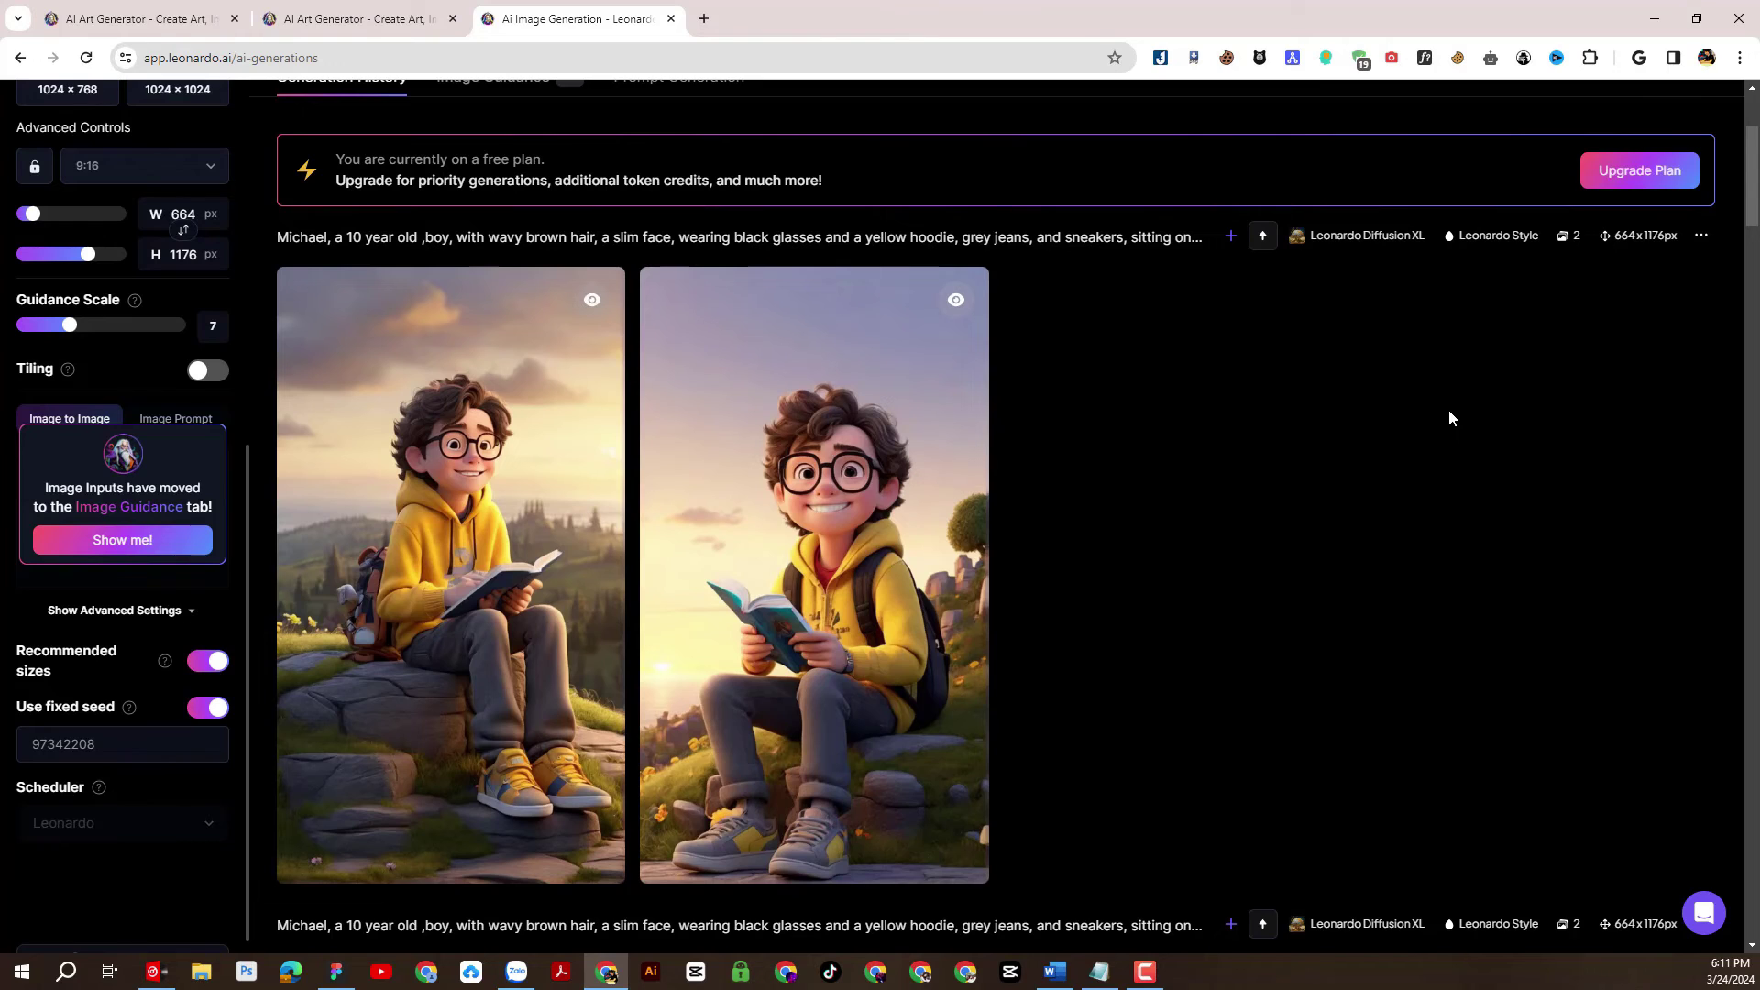
Select the phrase "hard and reading book" in the prompt.
scroll(1449, 412, up, 3)
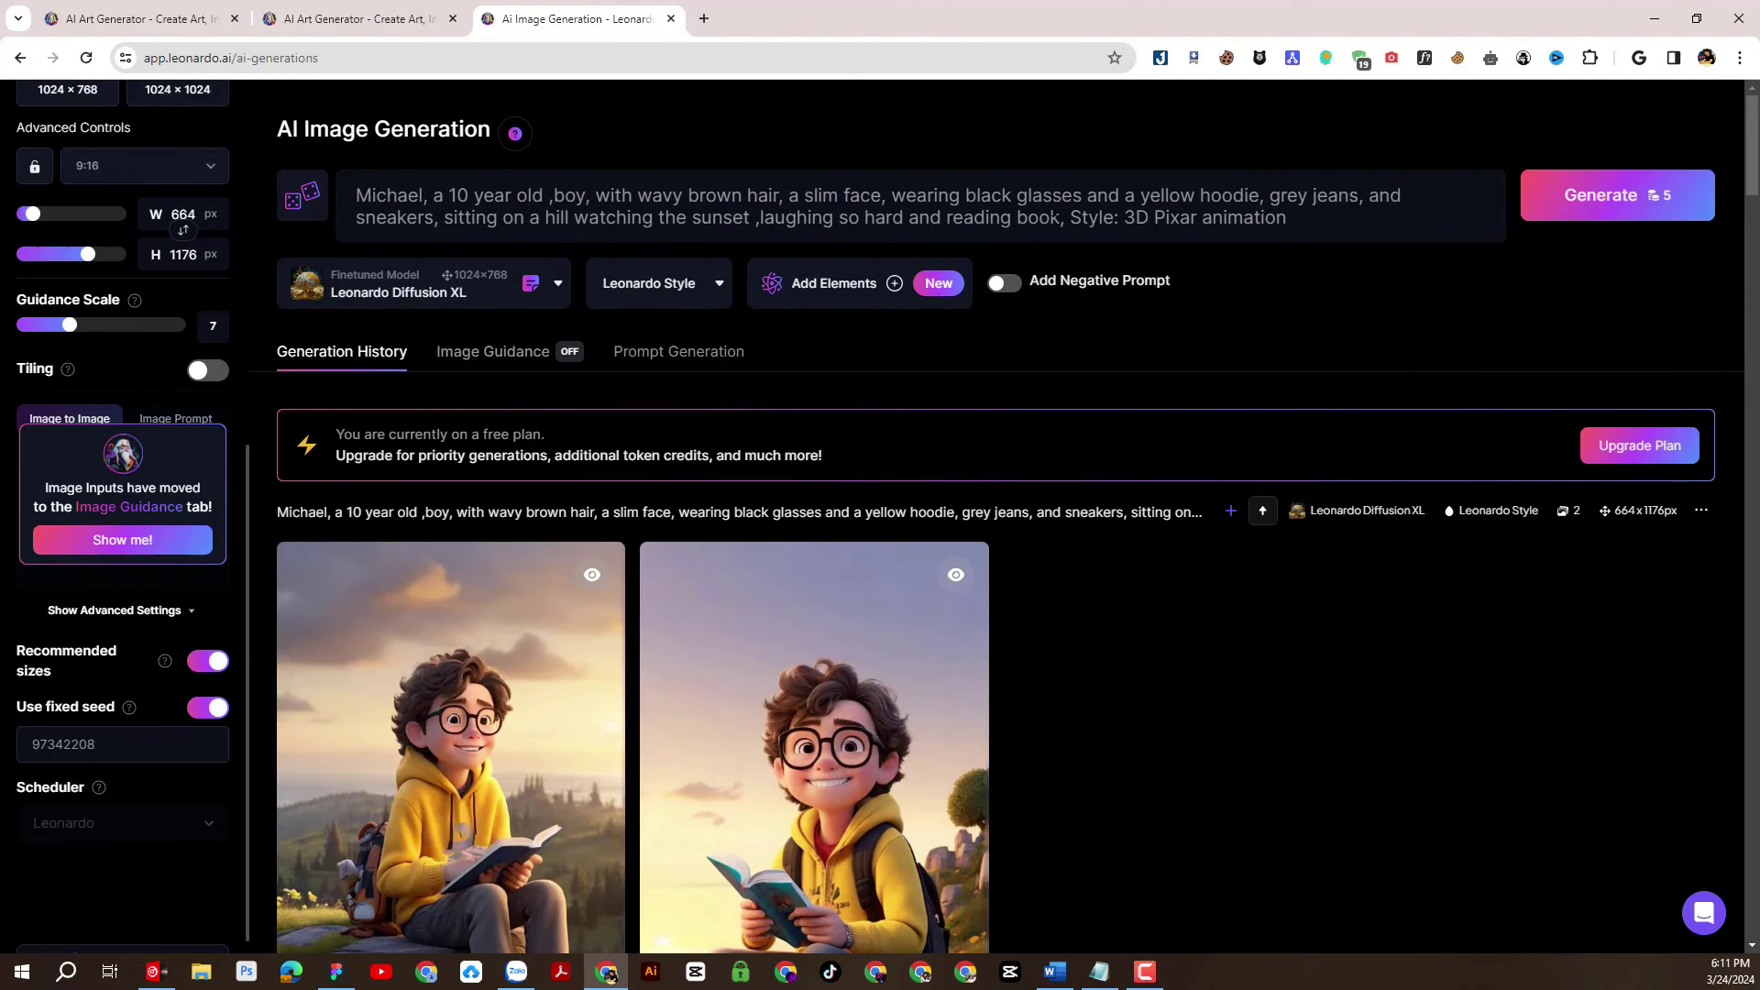
drag(1060, 217, 904, 217)
drag(895, 219, 868, 219)
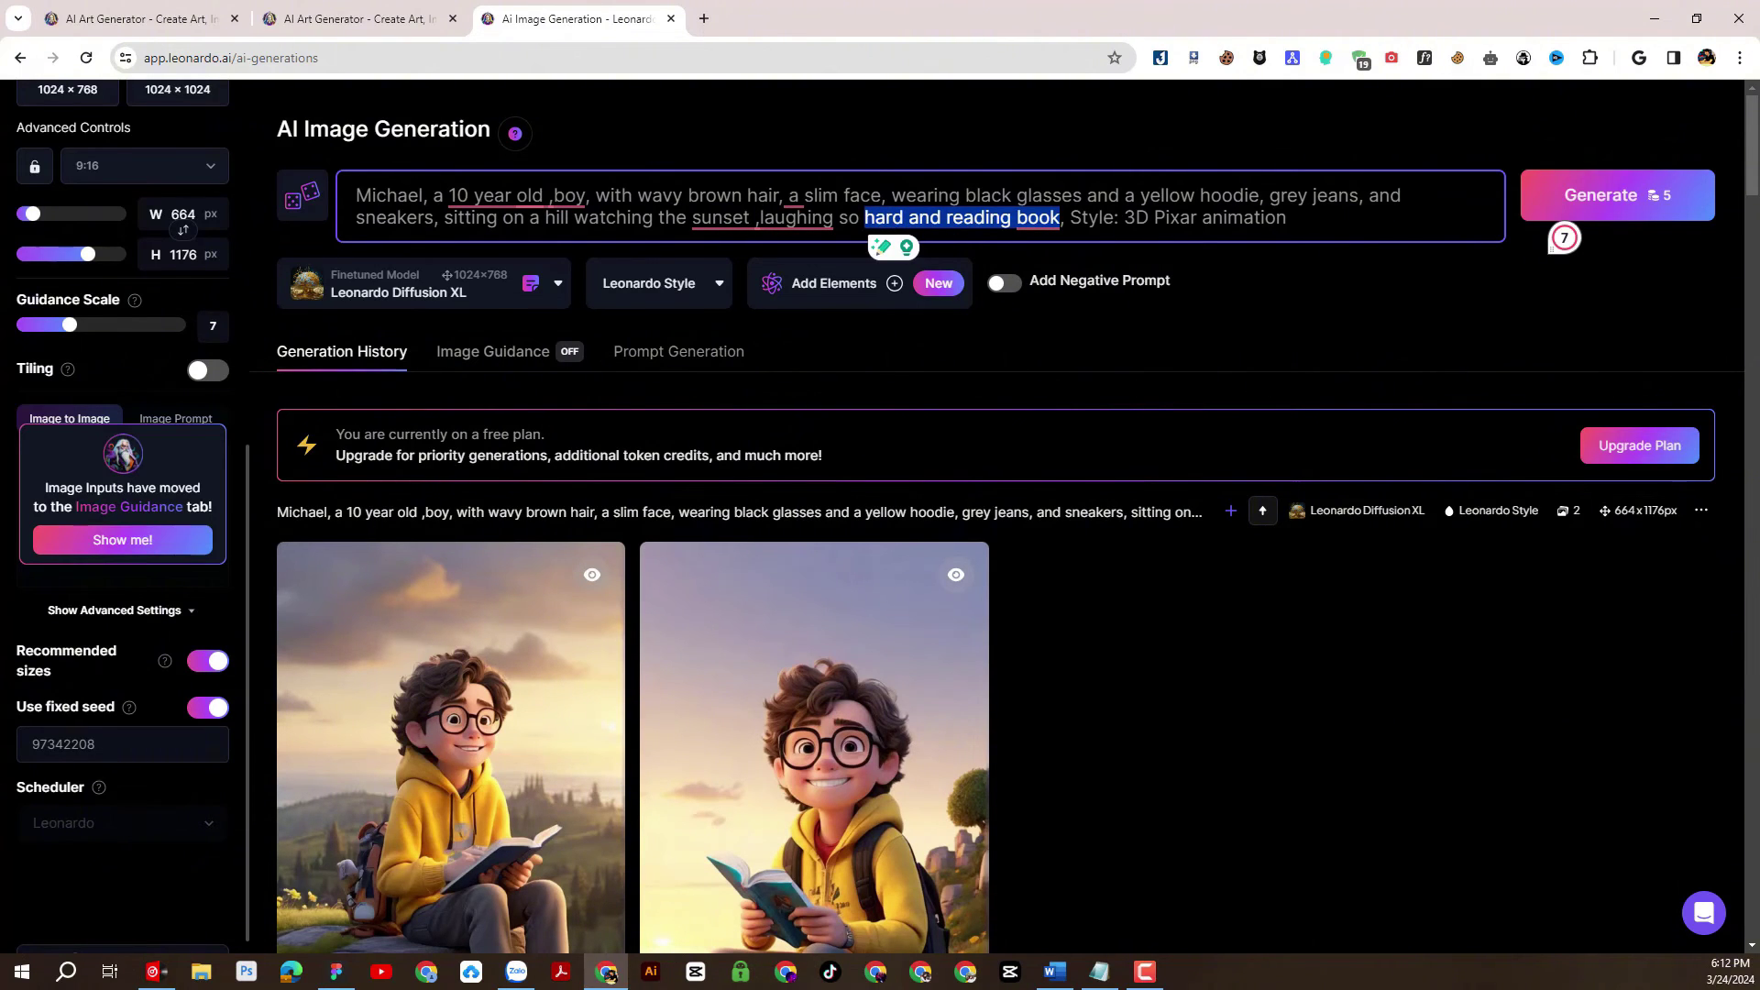
key(alt+Tab)
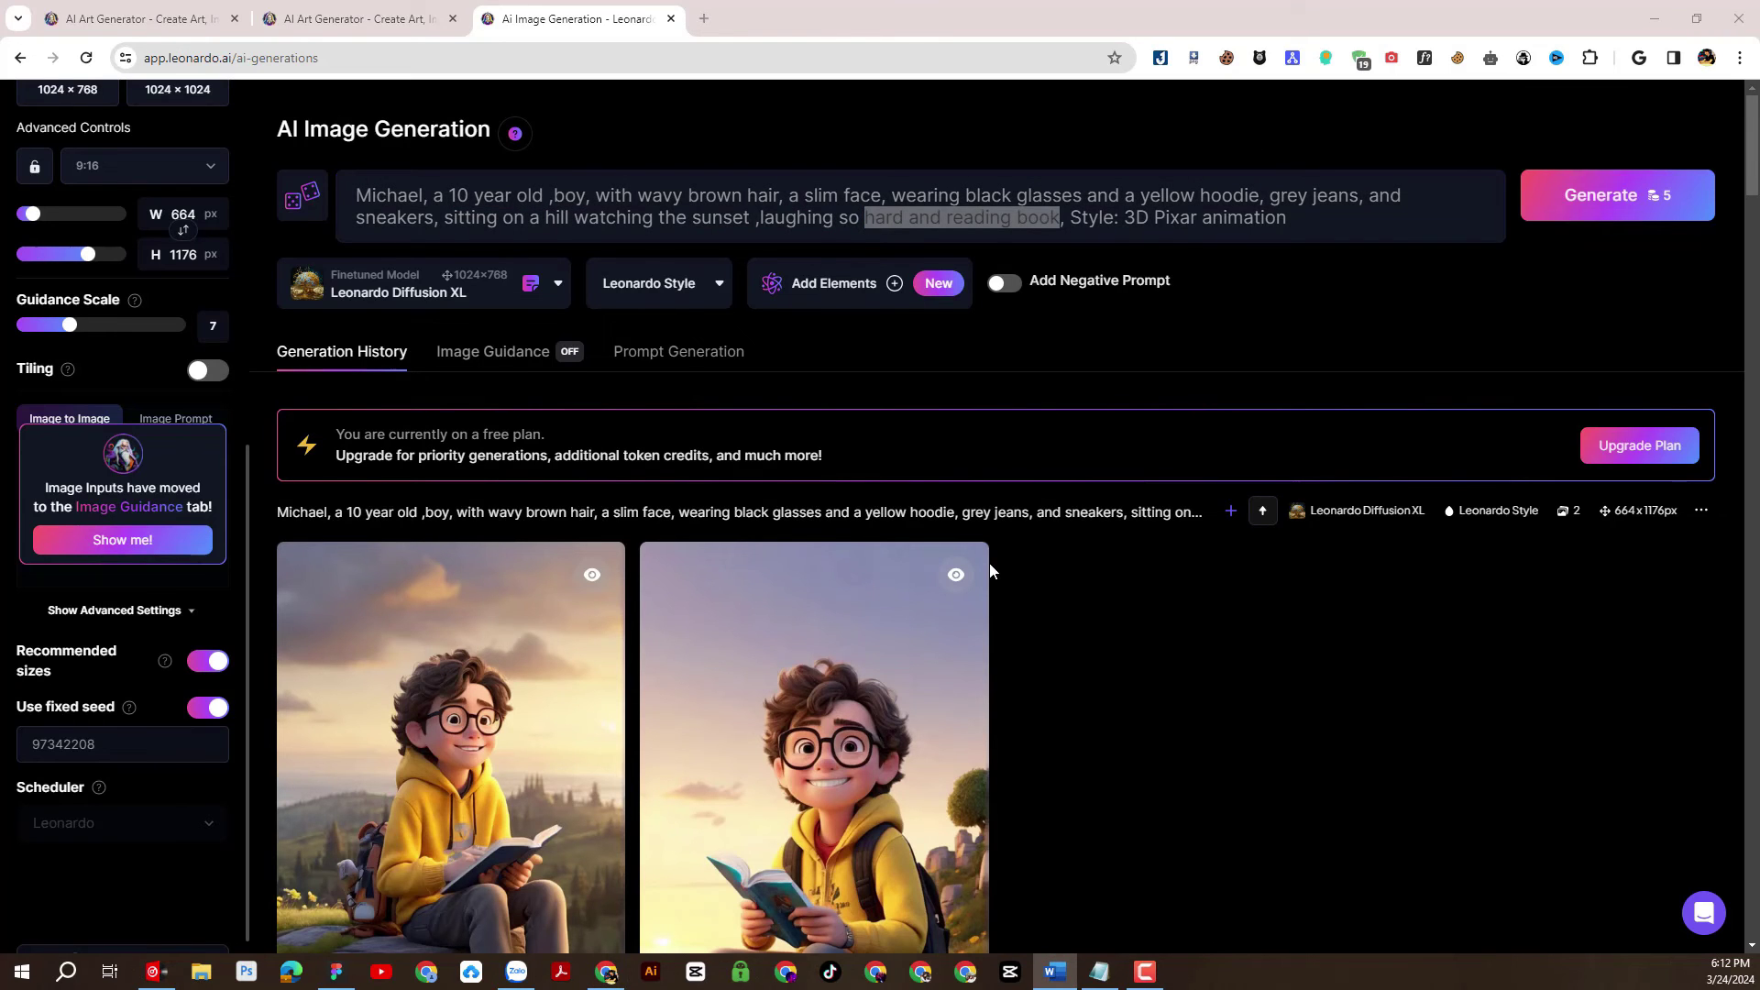
Review the boy's appearance across the generation history, from the book-reading images through the night scenes to the beach walk.
scroll(990, 571, down, 8)
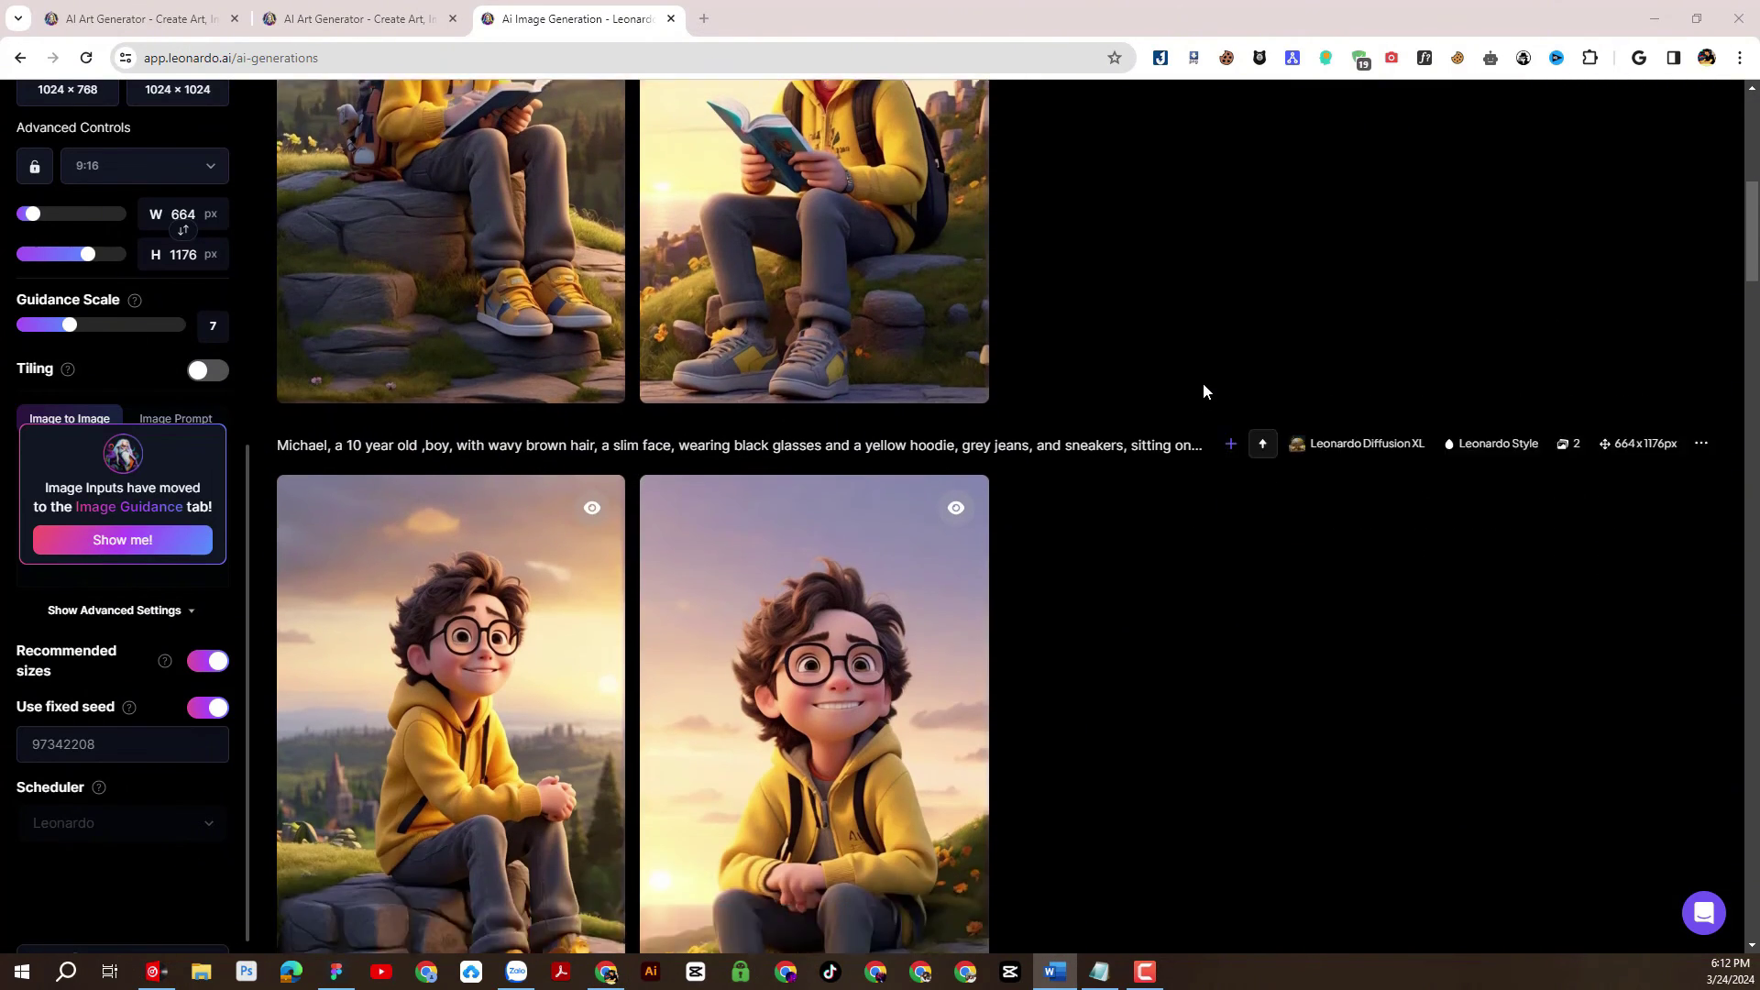
scroll(1204, 391, down, 5)
scroll(1204, 391, down, 15)
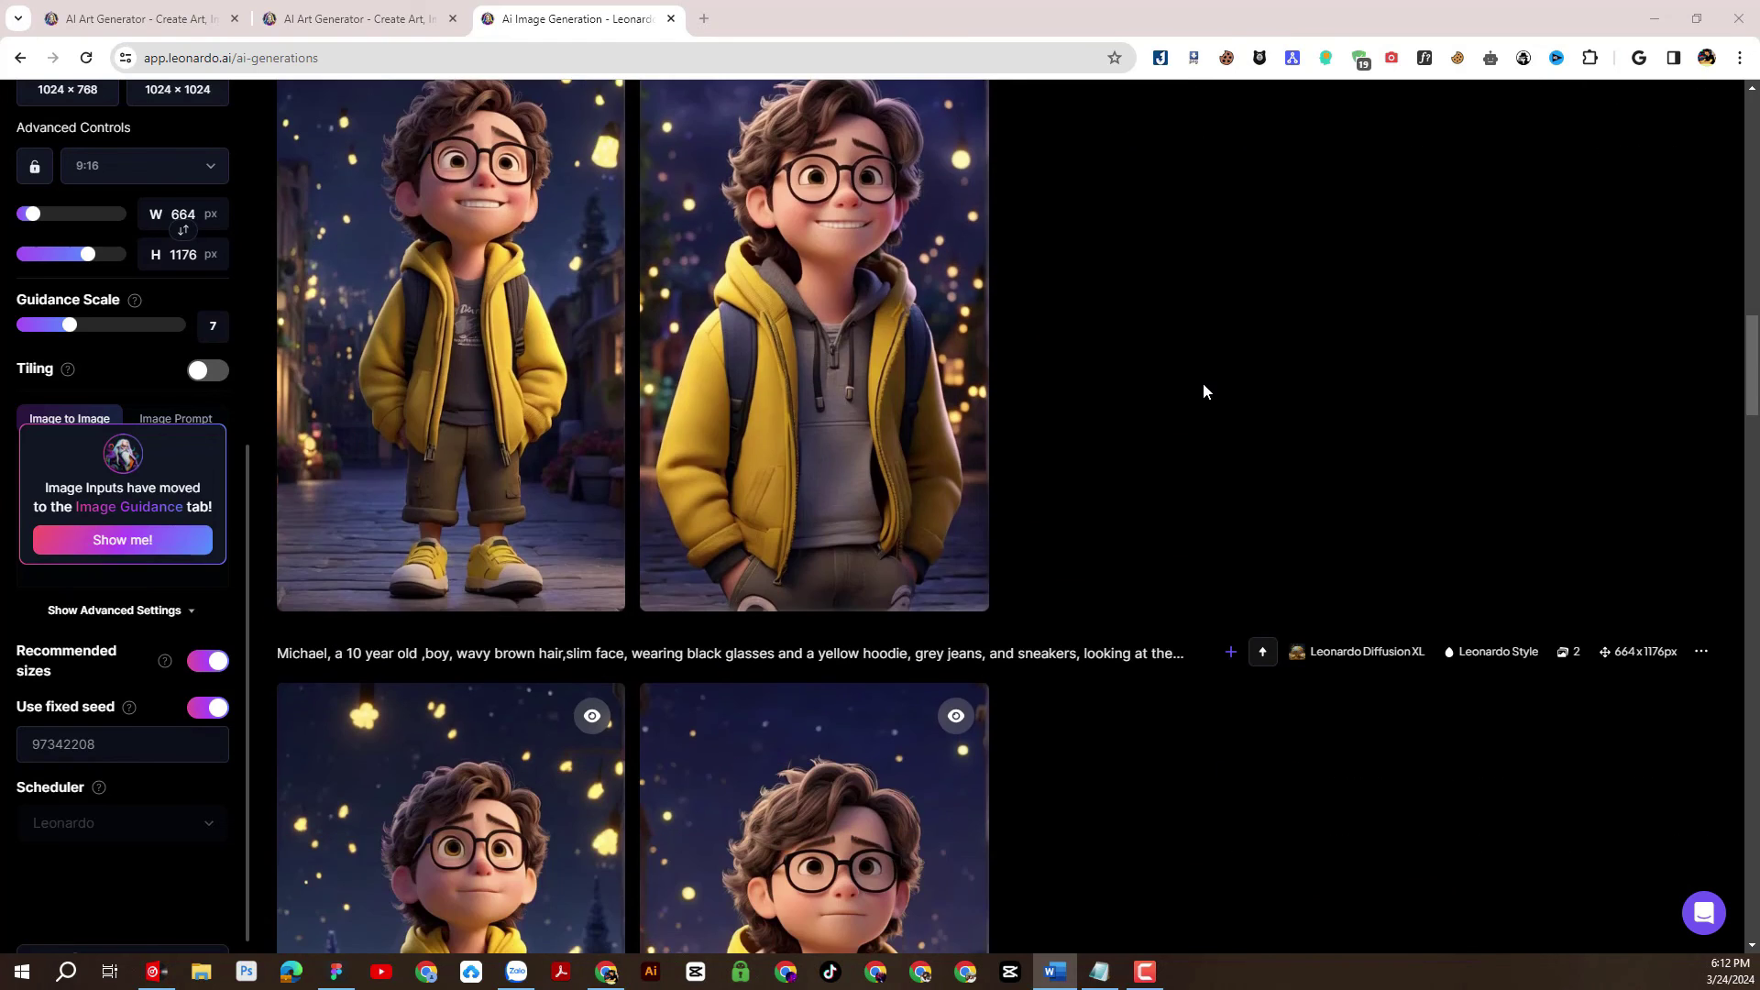
scroll(1204, 392, down, 20)
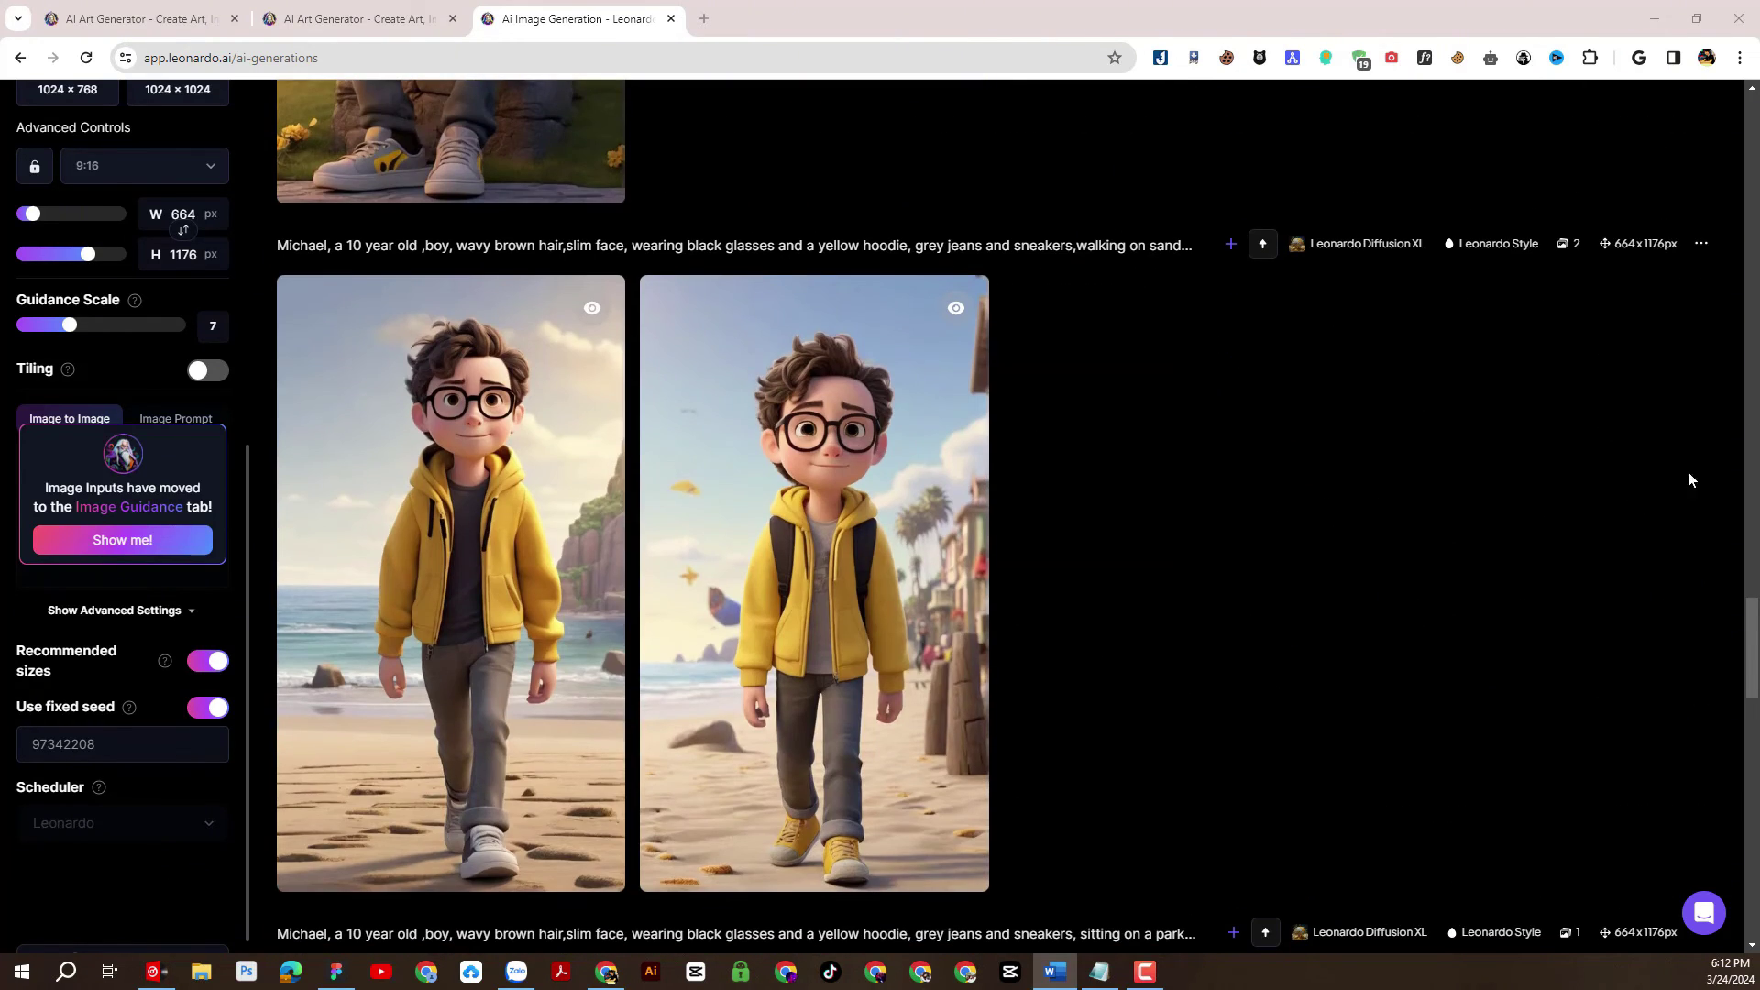
drag(1749, 616, 1750, 119)
scroll(1332, 547, down, 2)
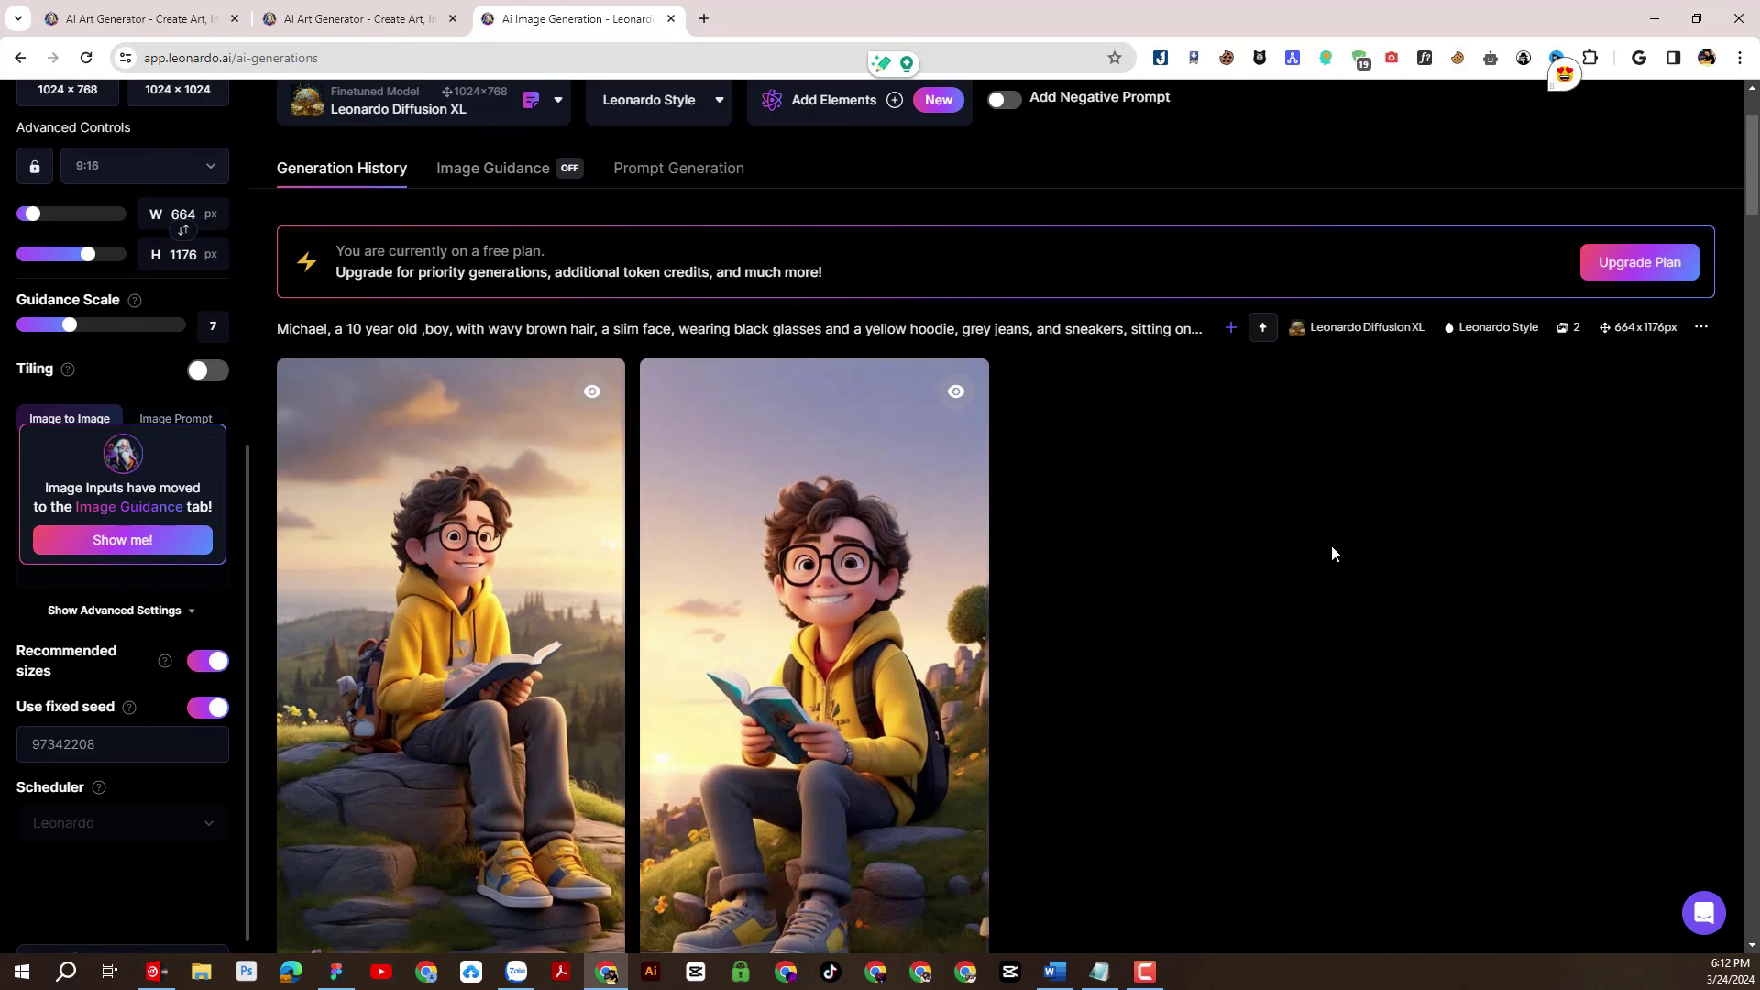
scroll(1332, 547, down, 1)
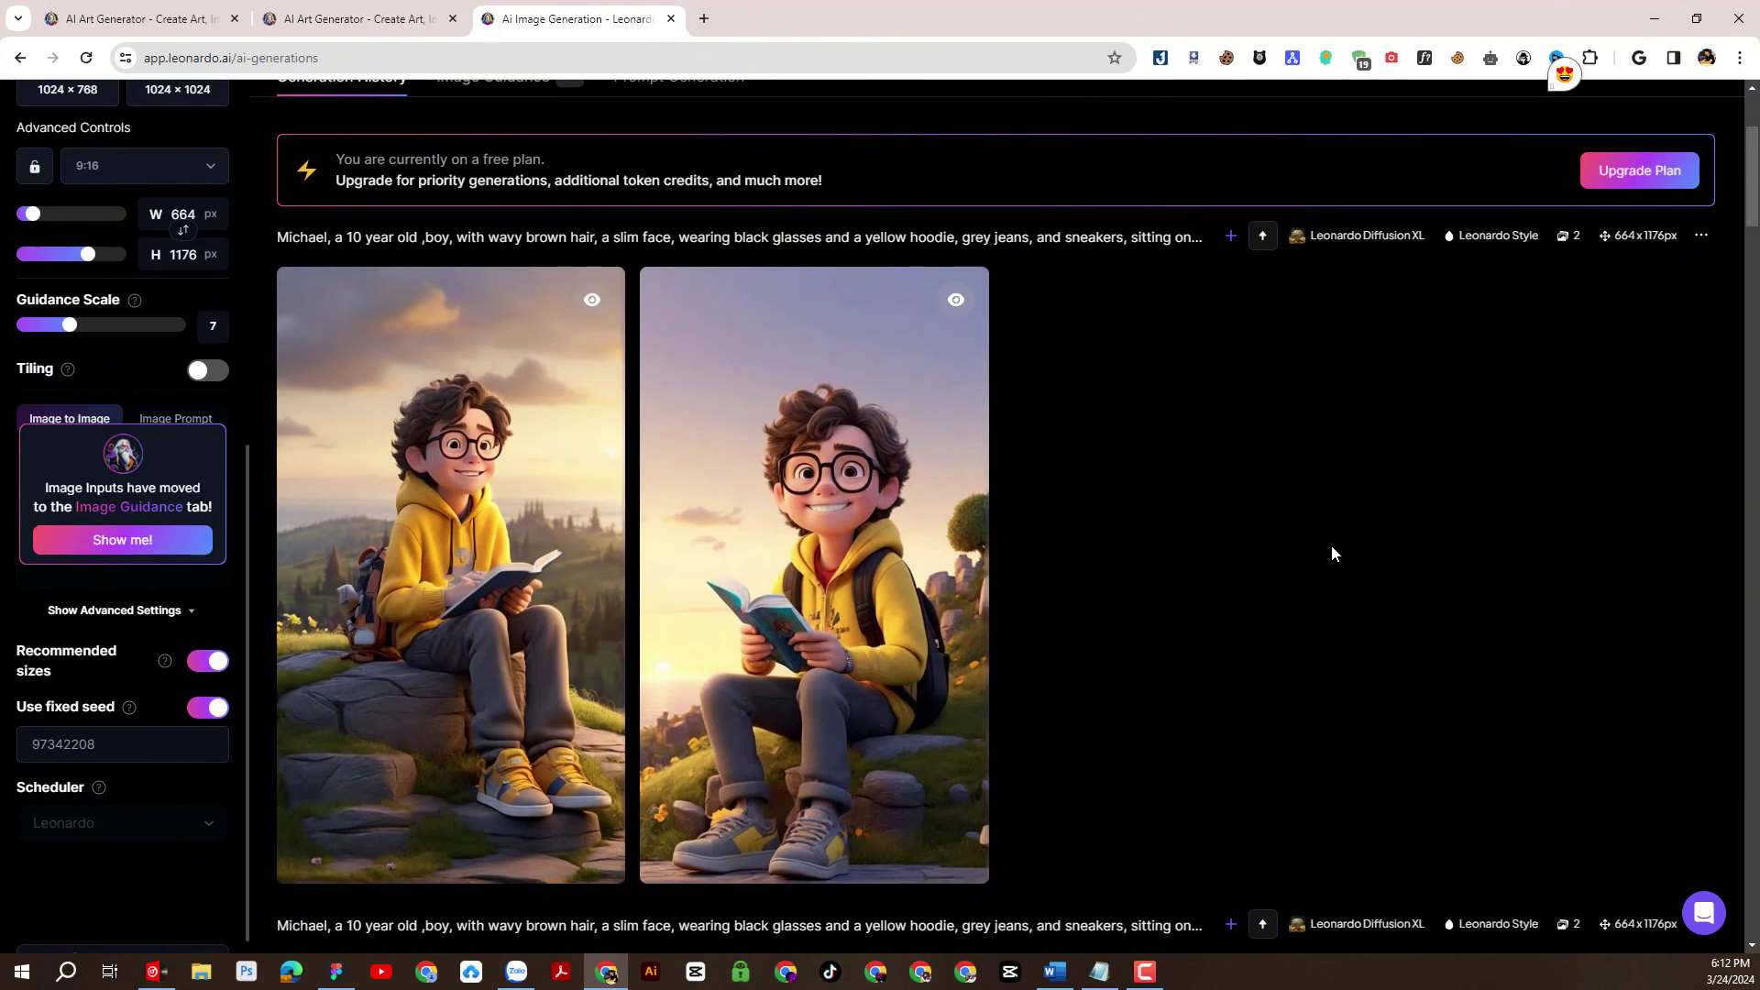